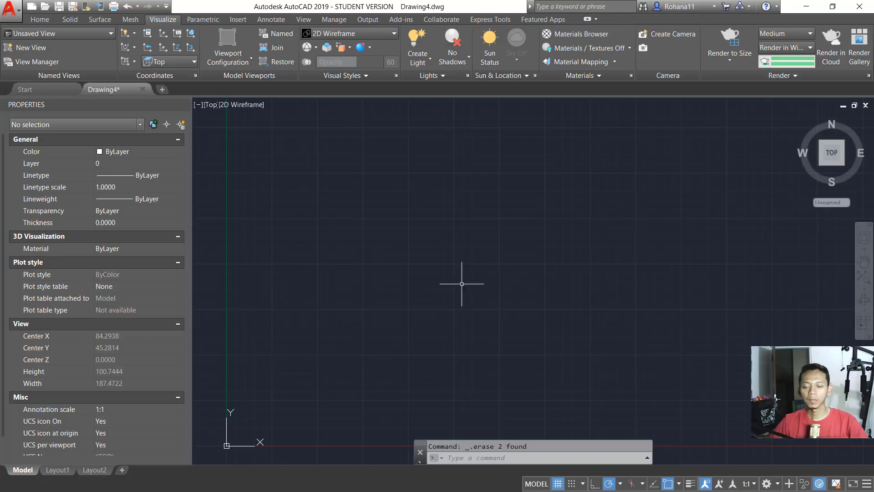
Draw the first radius-5 circle
text(c)
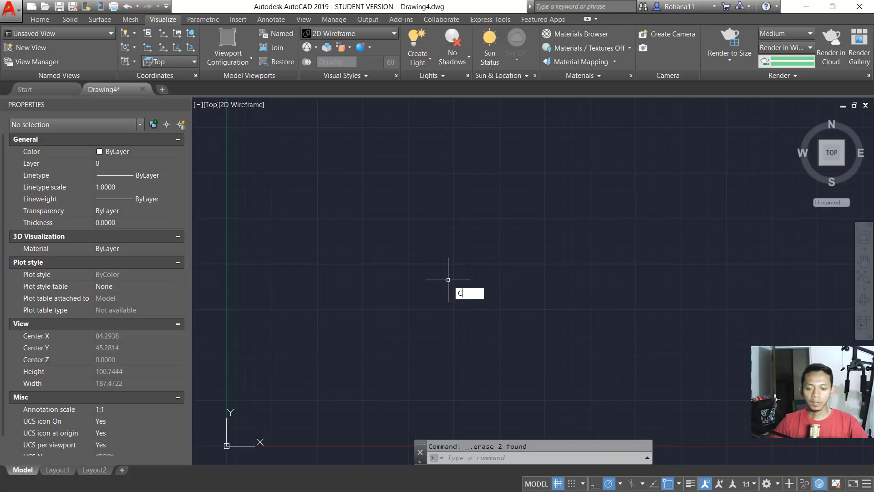
key(Return)
click(421, 288)
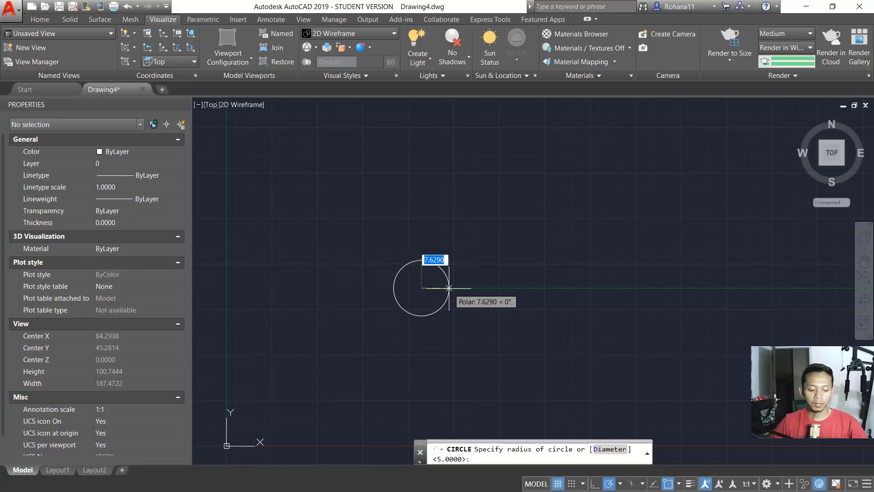
text(5)
key(Return)
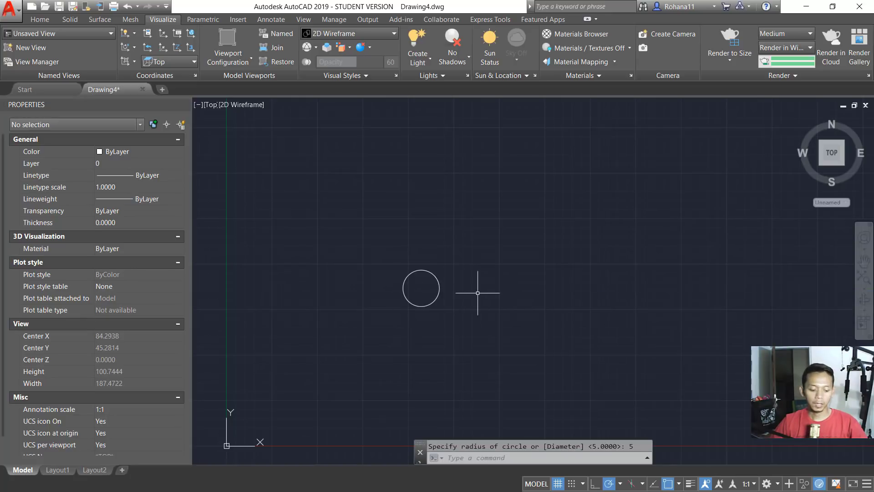
Copy the circle 10 units straight up
text(ct o)
key(Return)
click(458, 263)
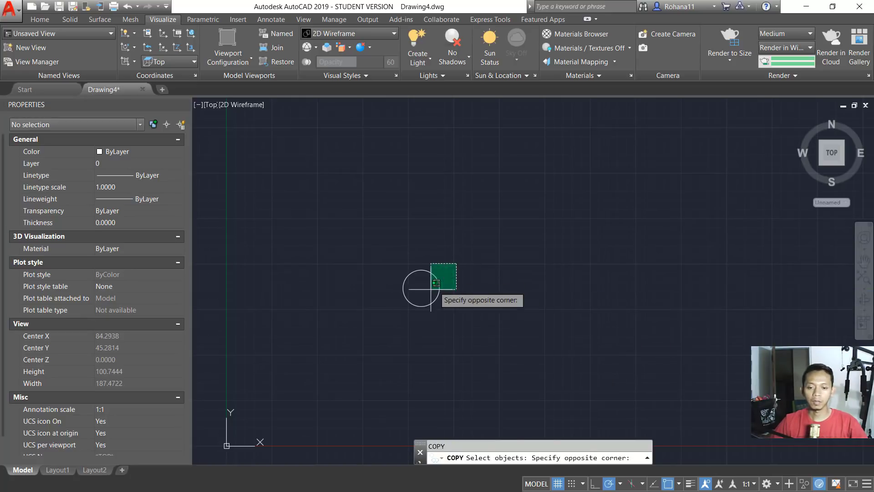
click(431, 296)
key(Return)
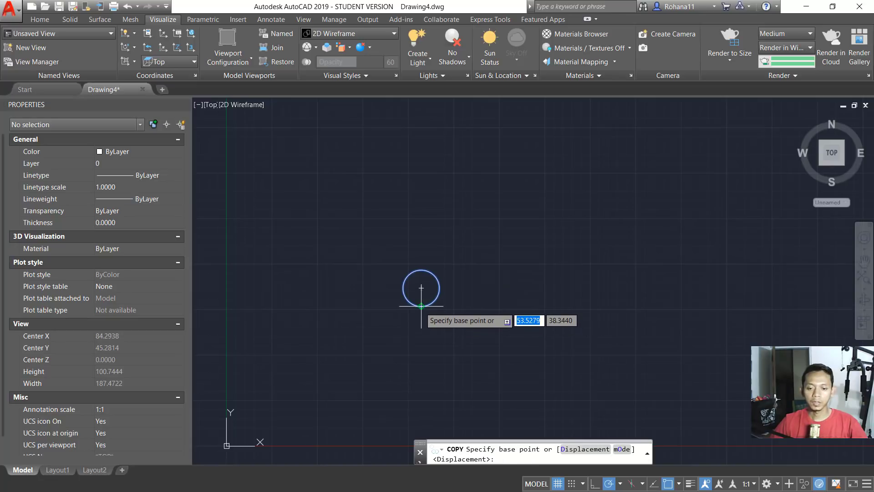
click(421, 288)
text(10)
key(Return)
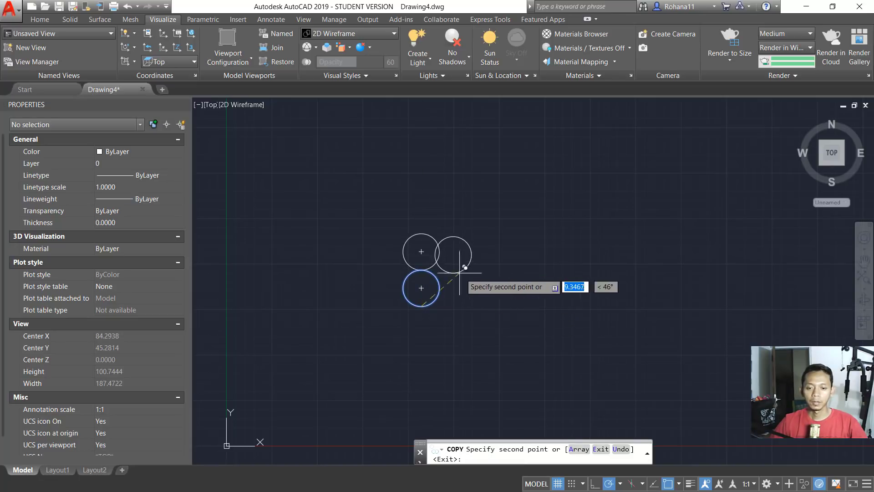
key(Return)
key(Return)
Copy both stacked circles 10 units to the left
click(465, 238)
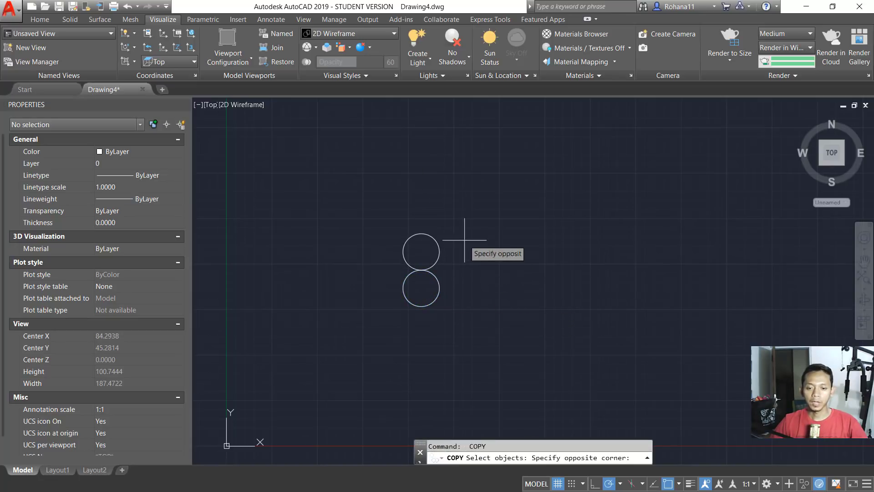
click(410, 279)
key(Return)
click(421, 289)
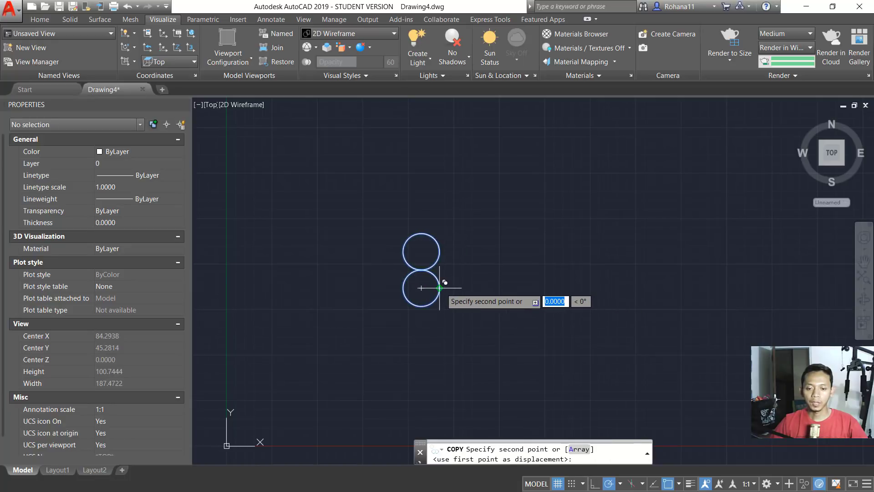
text(10)
key(Return)
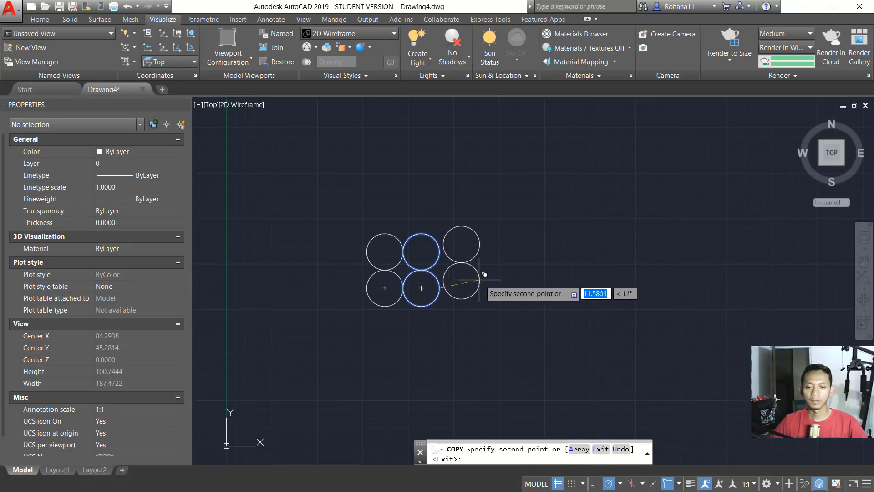
key(Escape)
Draw a radius-7.0711 circle centred midway between the diagonal circle centres
scroll(375, 264, up, 4)
text(c)
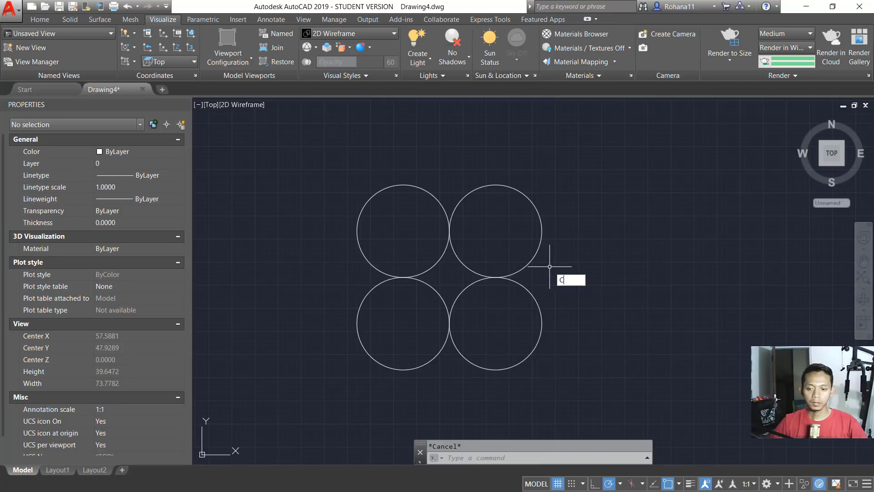
key(Return)
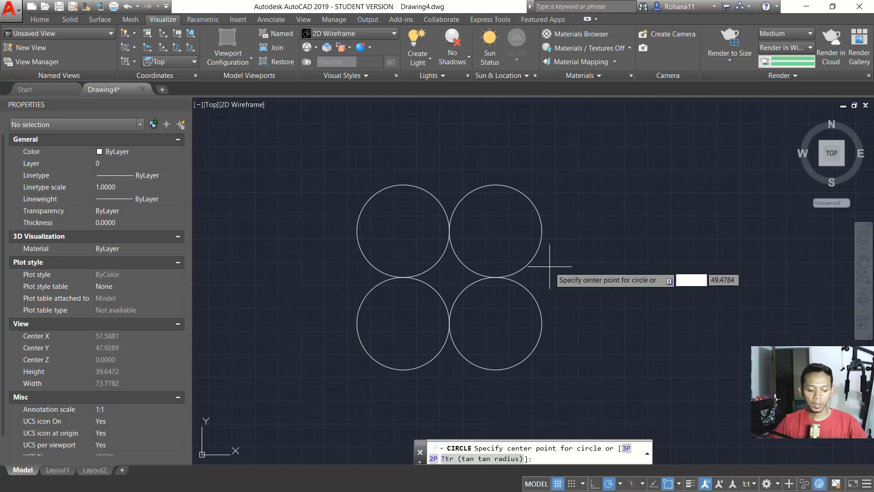
text(M2P)
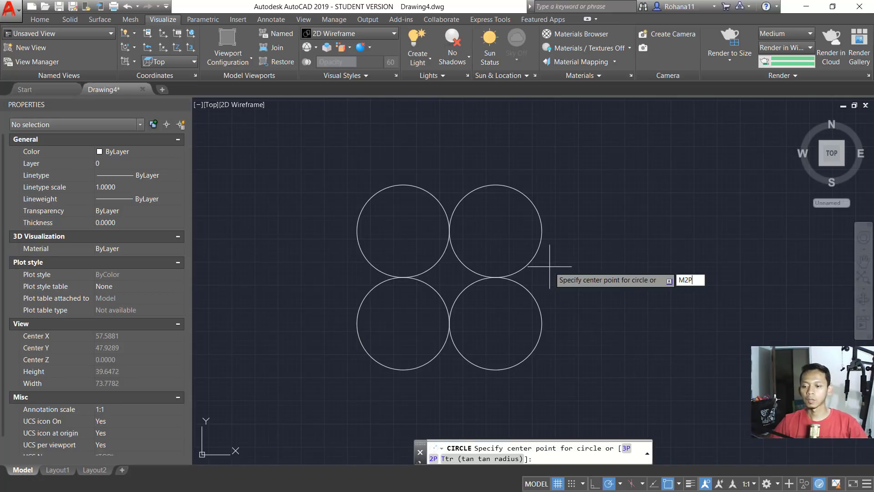
key(Return)
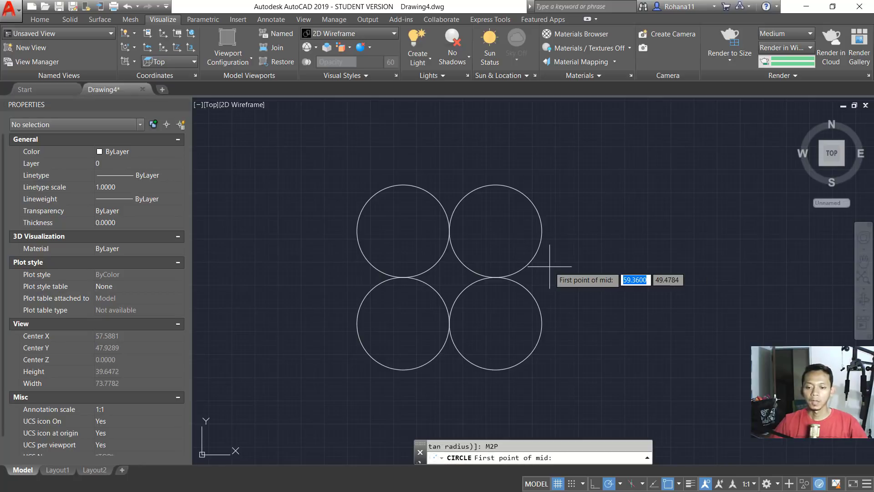
click(496, 324)
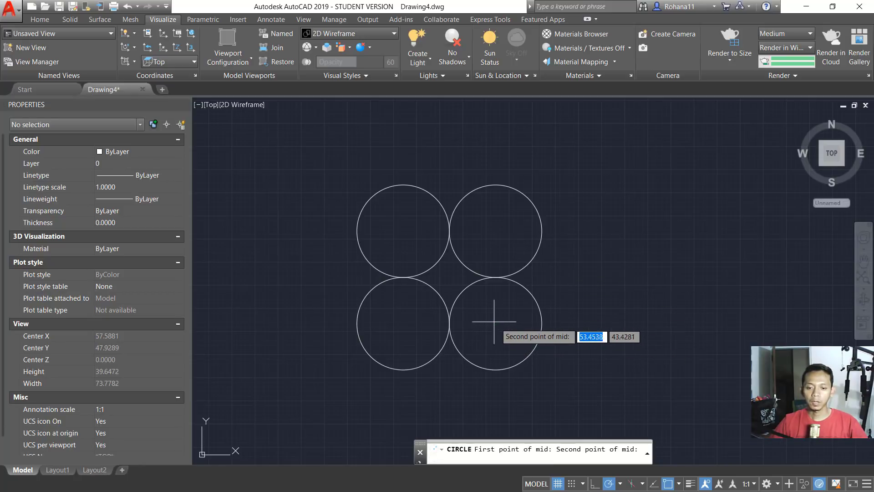
click(403, 230)
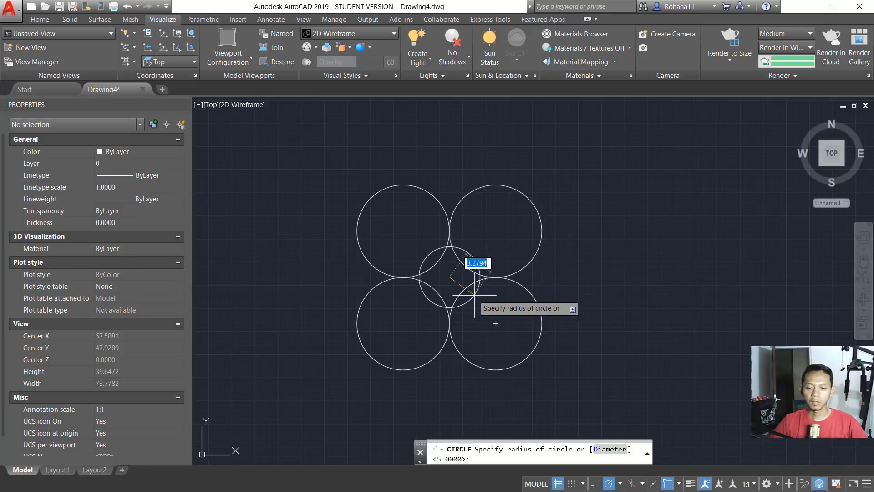
click(498, 320)
scroll(621, 285, down, 2)
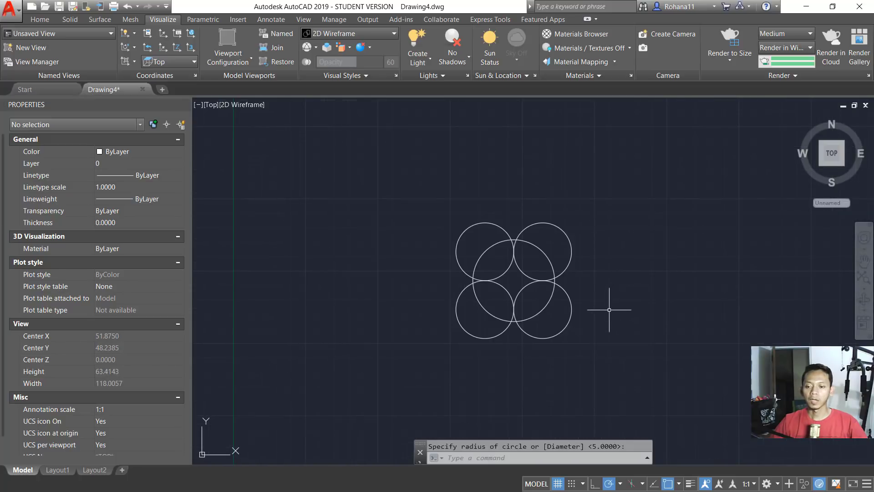
Draw a radius-30 circle centred on the small-circle cluster
shift+middle_drag(585, 324, 538, 236)
text(c)
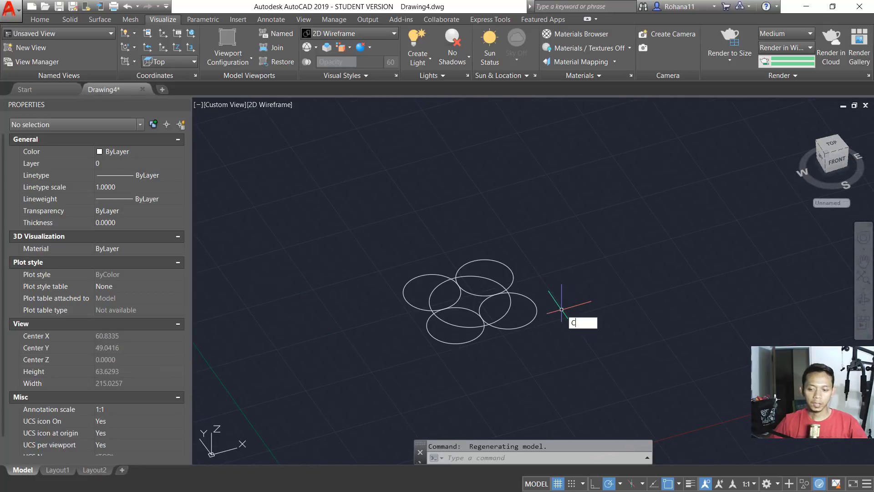
key(Return)
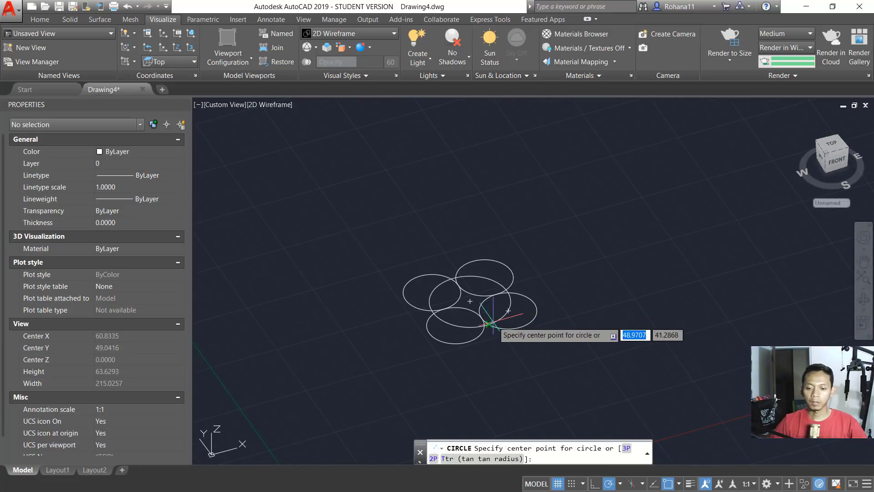
click(469, 300)
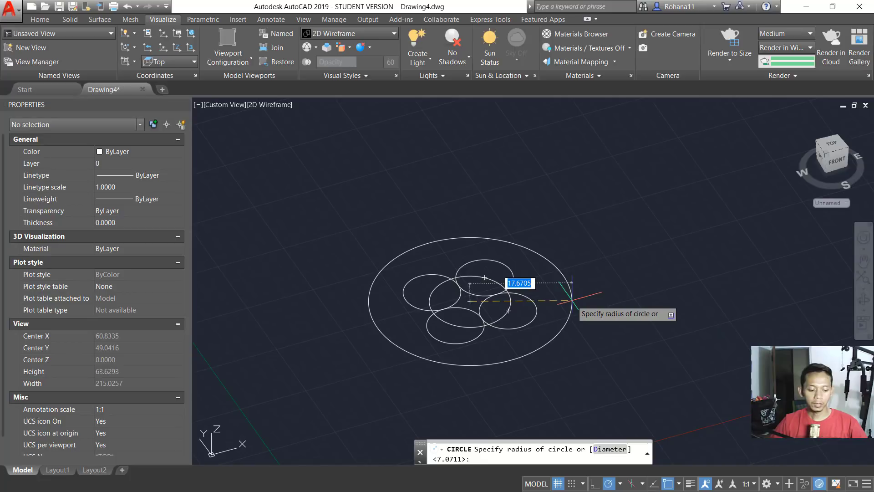
text(30)
key(Return)
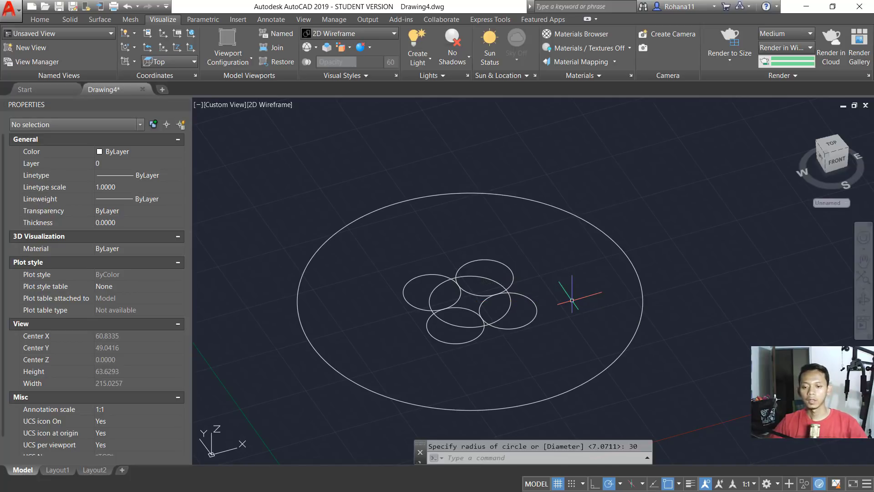
Move the radius-30 circle 75 units up along Z
scroll(569, 296, down, 5)
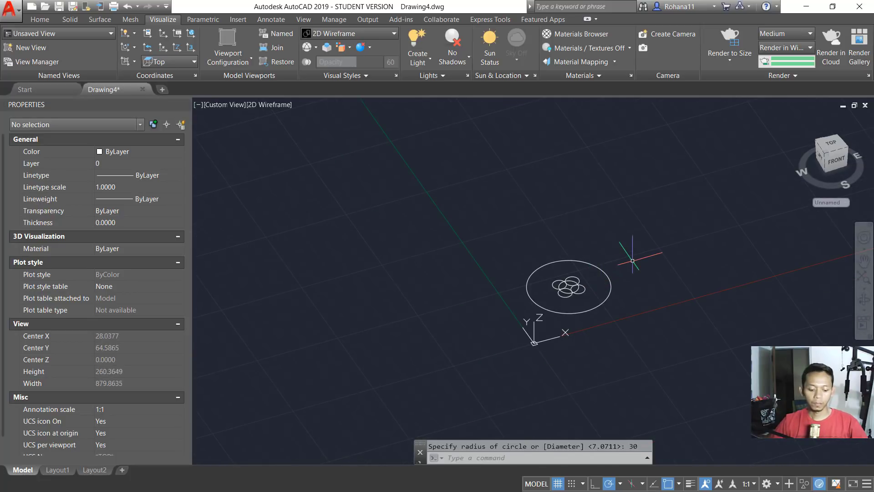
text(m)
key(Return)
click(625, 283)
click(603, 303)
key(Return)
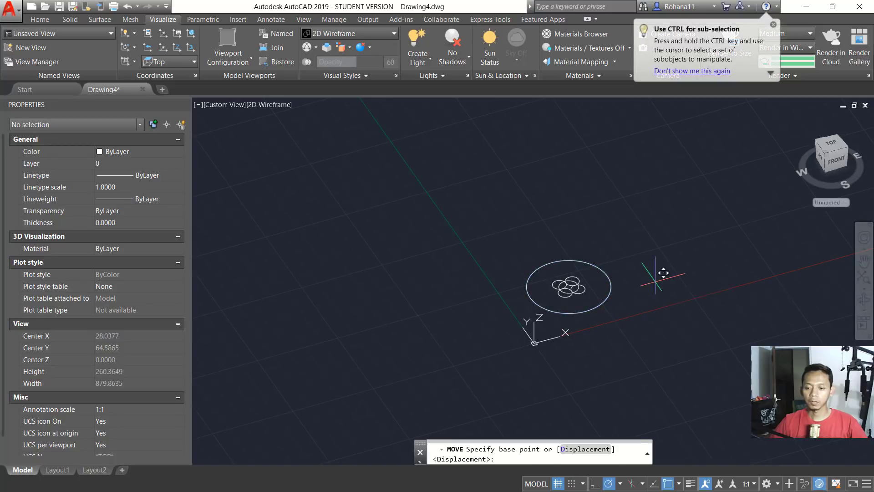
click(655, 280)
text(75)
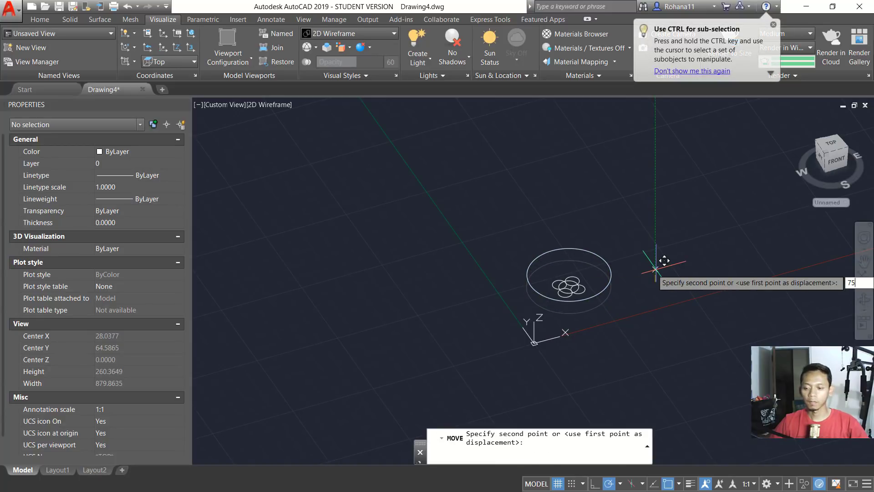
key(Return)
middle_drag(637, 215, 552, 273)
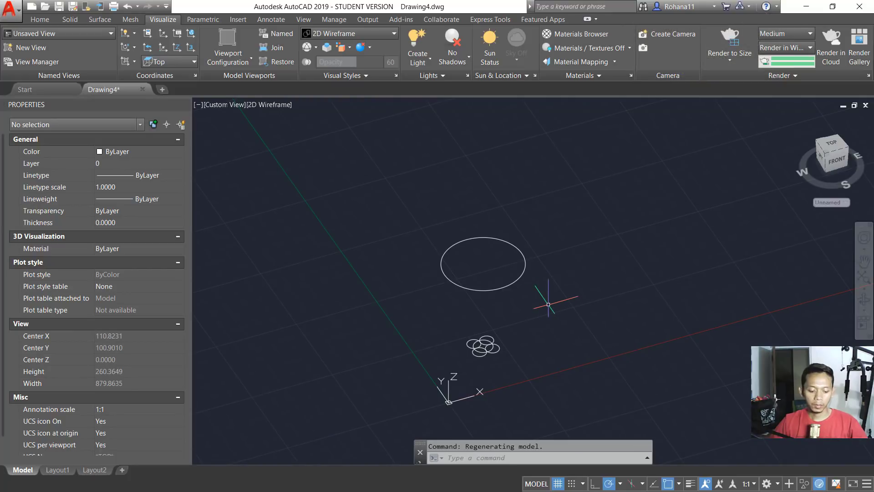
Copy a small base circle 150 units up to start the neck
text(CO)
key(Return)
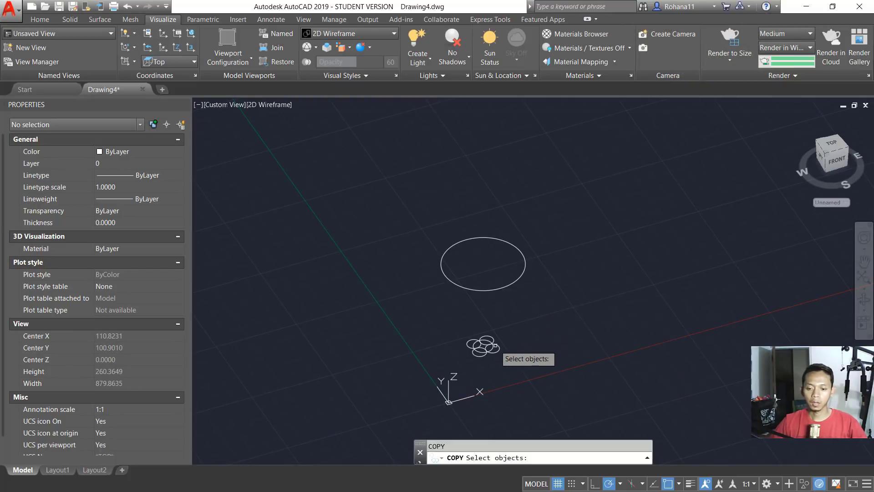
click(491, 348)
key(Return)
click(582, 332)
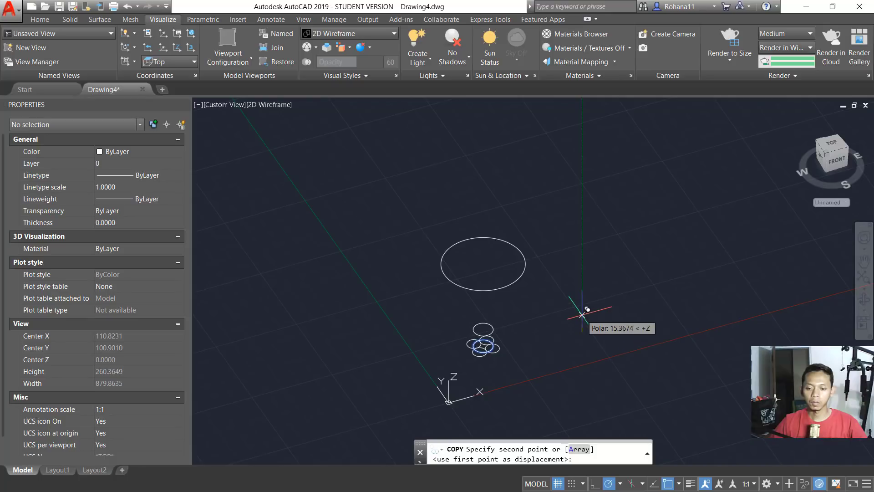
text(5)
key(Return)
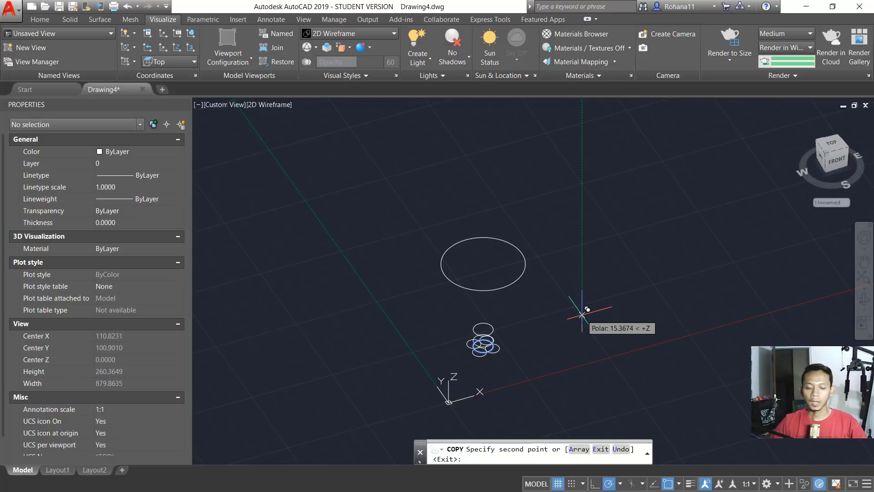
text(150)
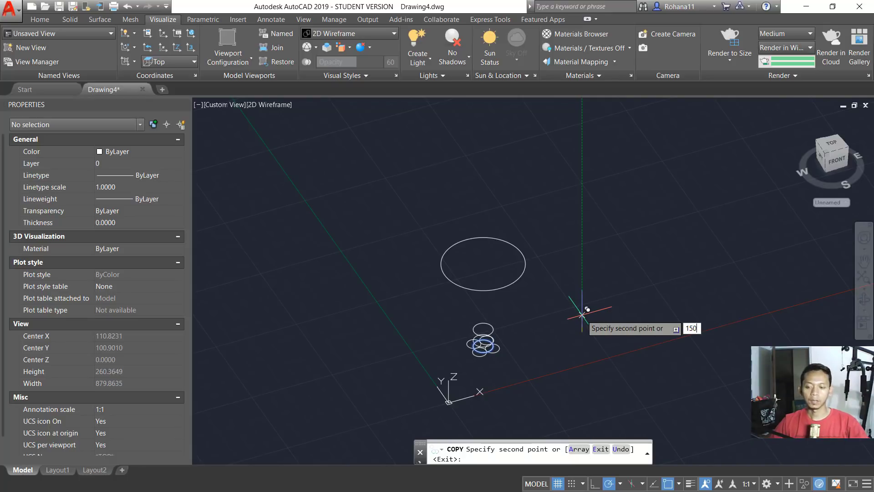
key(Return)
Copy the top circle 5 units below itself
key(Return)
key(Return)
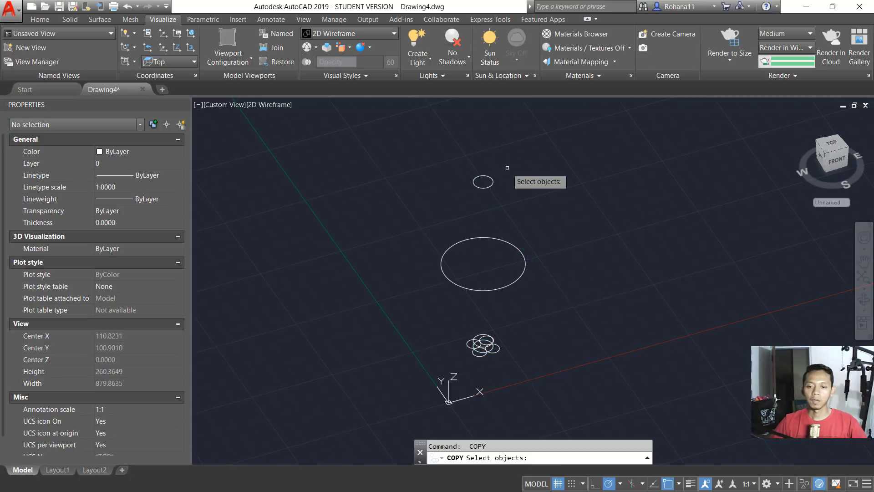
click(506, 165)
click(483, 186)
key(Return)
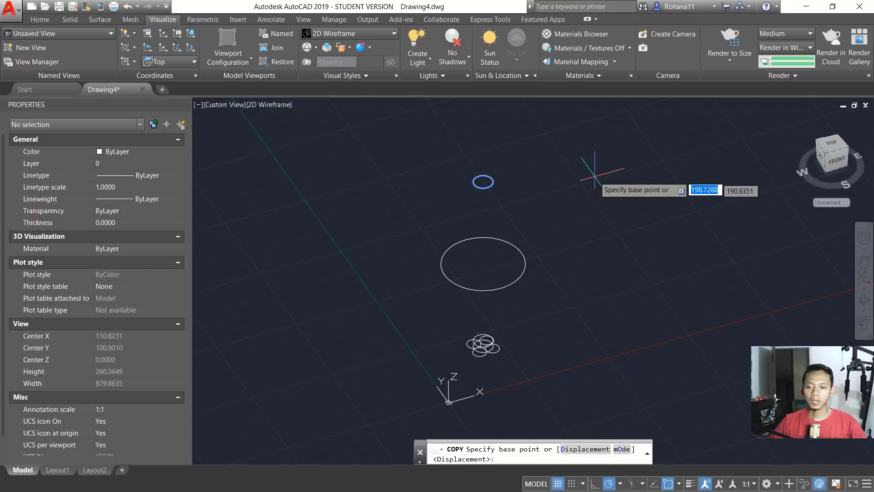
click(595, 172)
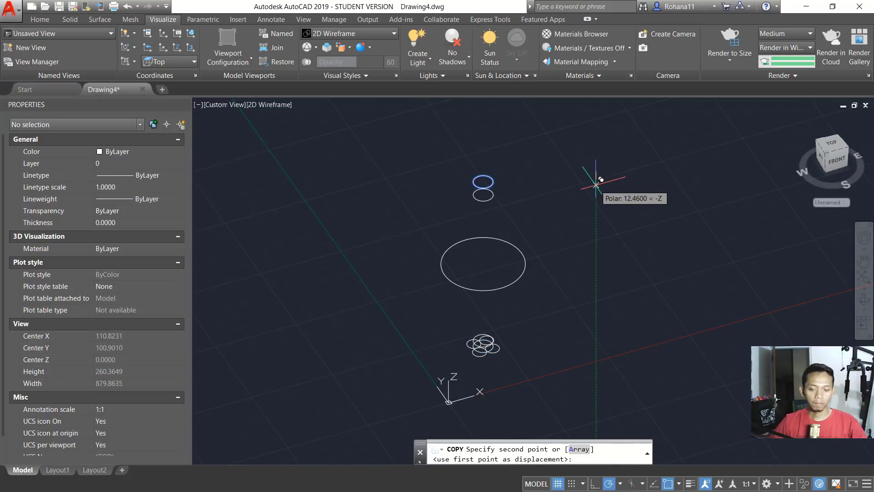
text(5)
key(Return)
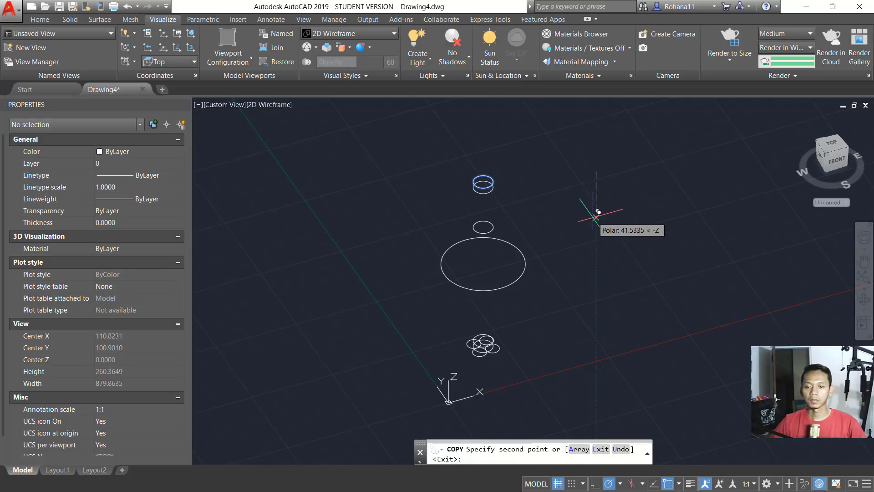
key(Return)
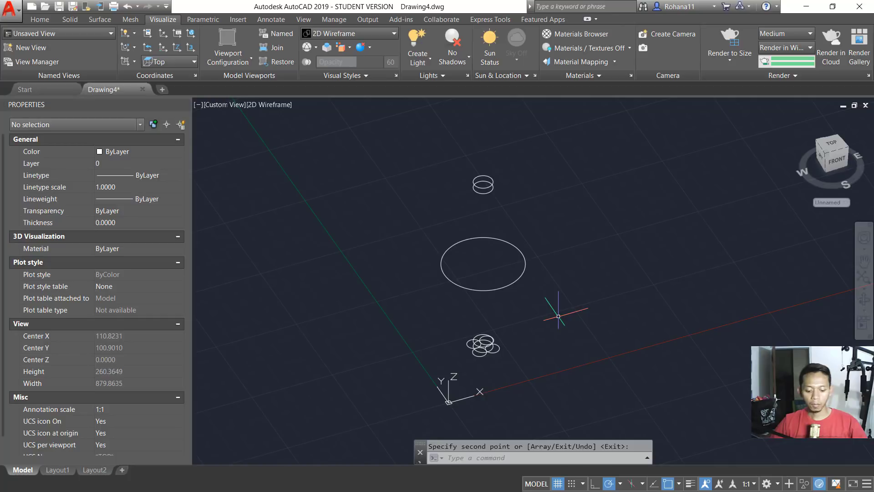
Start a LOFT with its mode set to Surface
text(LOFT)
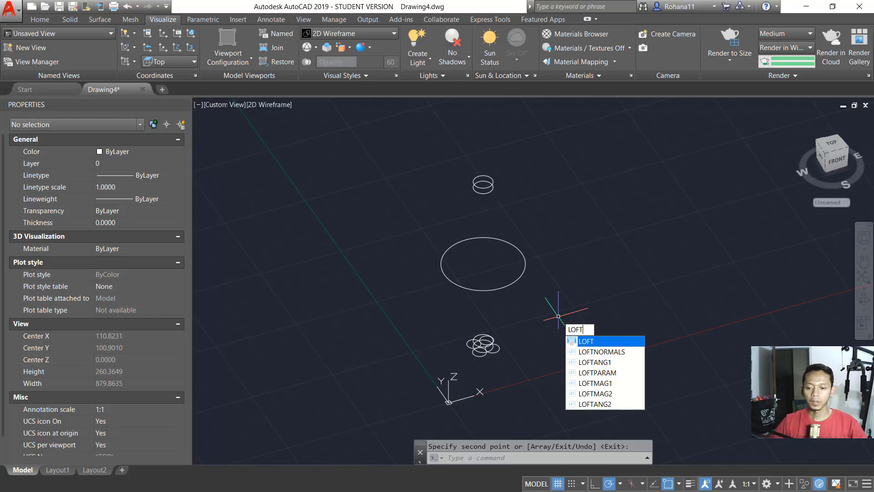
key(Return)
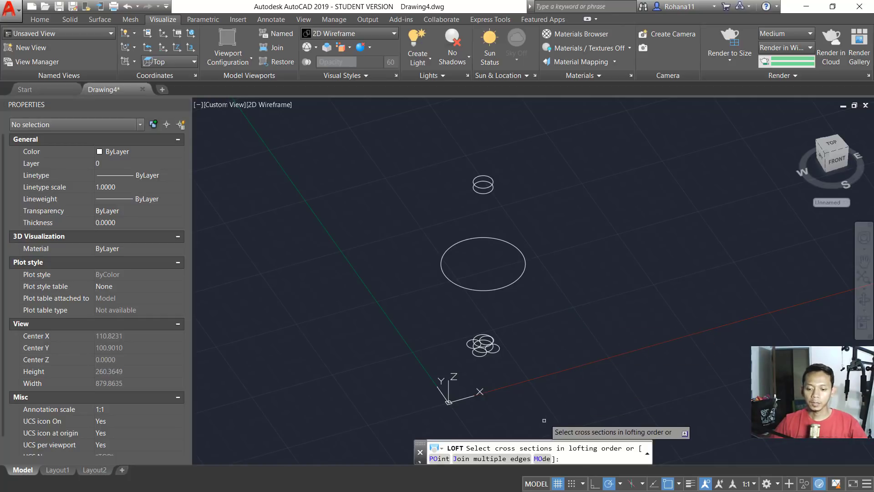
click(542, 458)
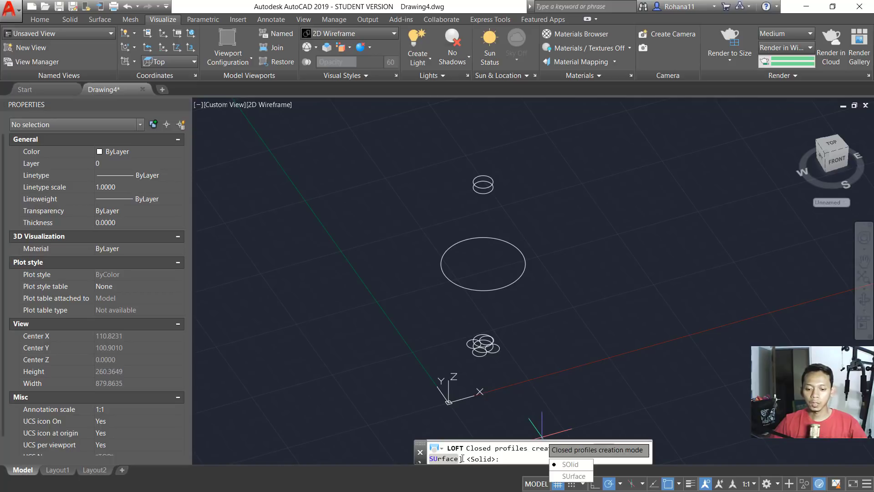
click(439, 459)
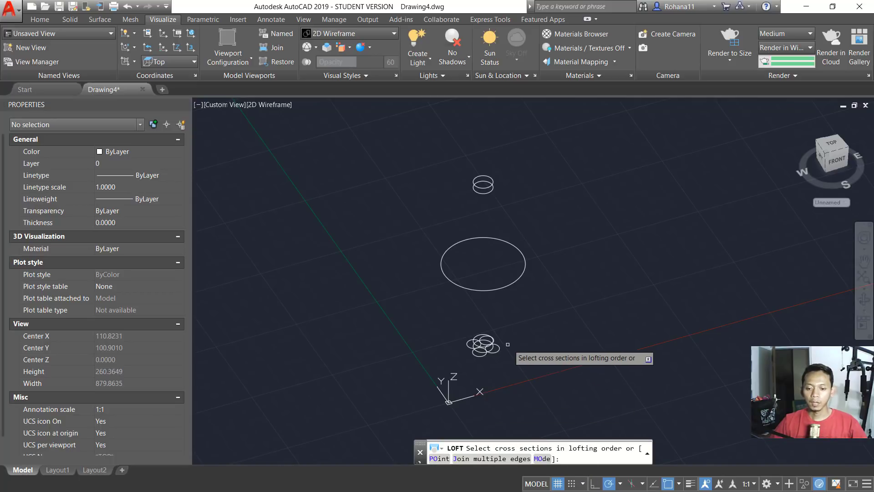
Loft through the base circles, radius-30 circle and both neck circles using cross sections only
scroll(499, 336, up, 2)
click(488, 357)
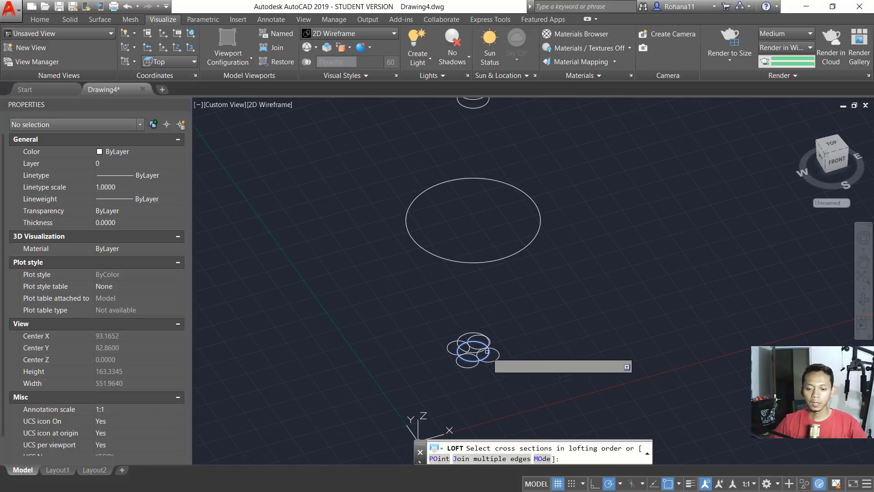
click(467, 329)
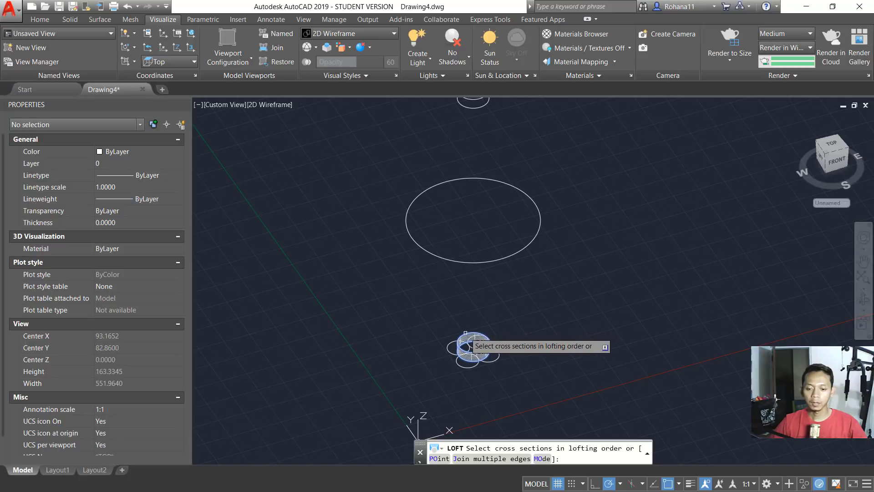
click(512, 254)
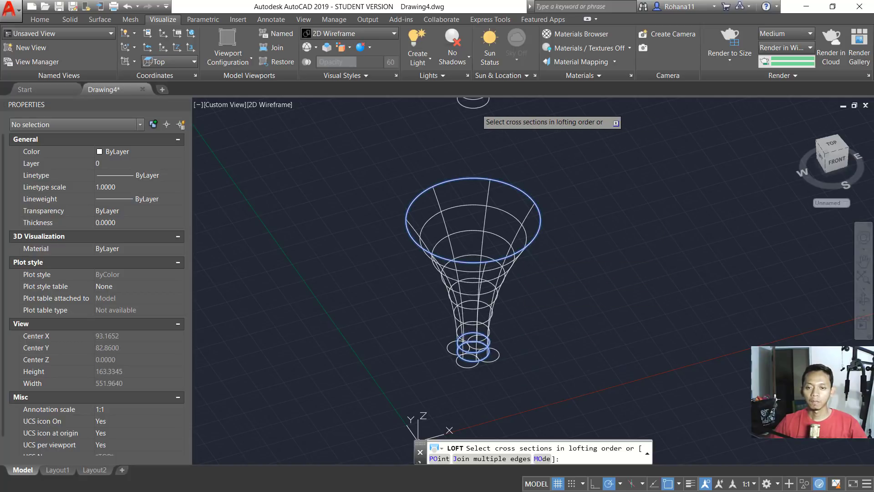
click(481, 107)
scroll(513, 129, down, 2)
click(496, 106)
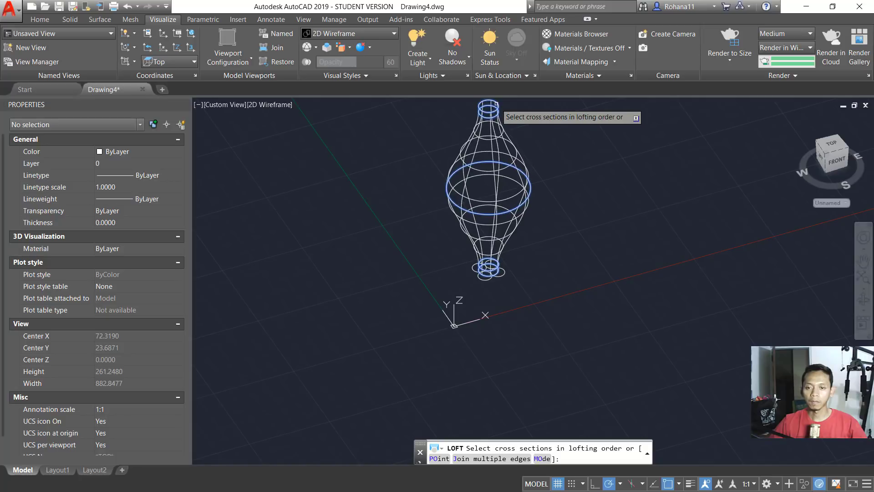
key(Return)
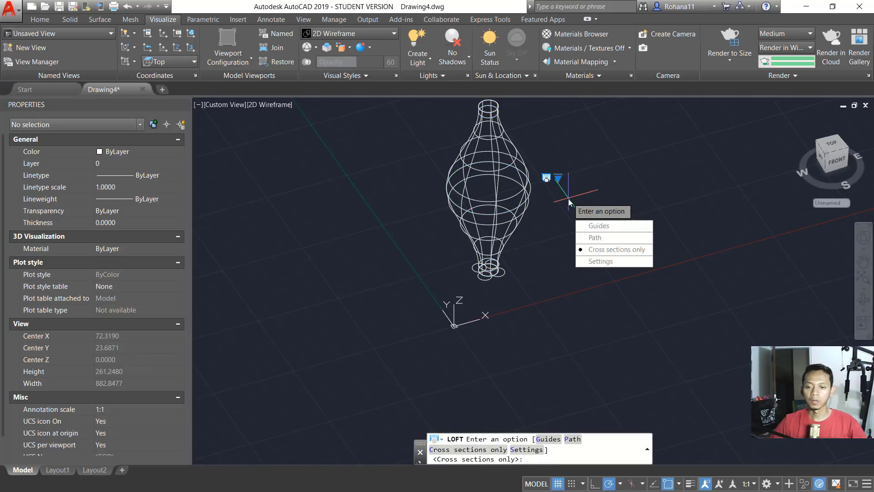
key(Return)
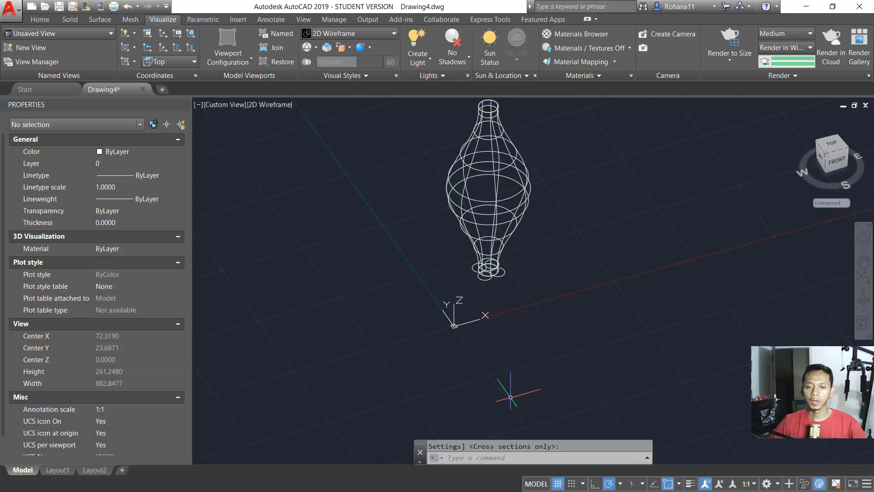
click(275, 104)
click(322, 162)
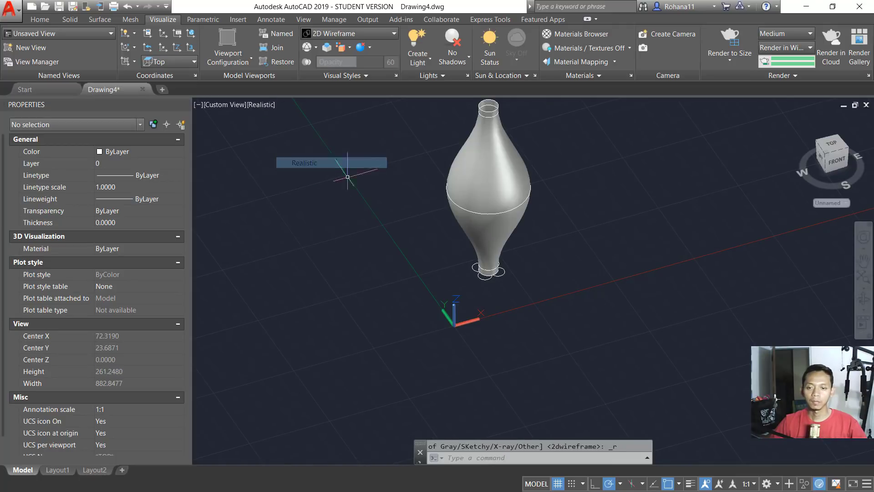
scroll(523, 159, down, 2)
scroll(518, 143, up, 2)
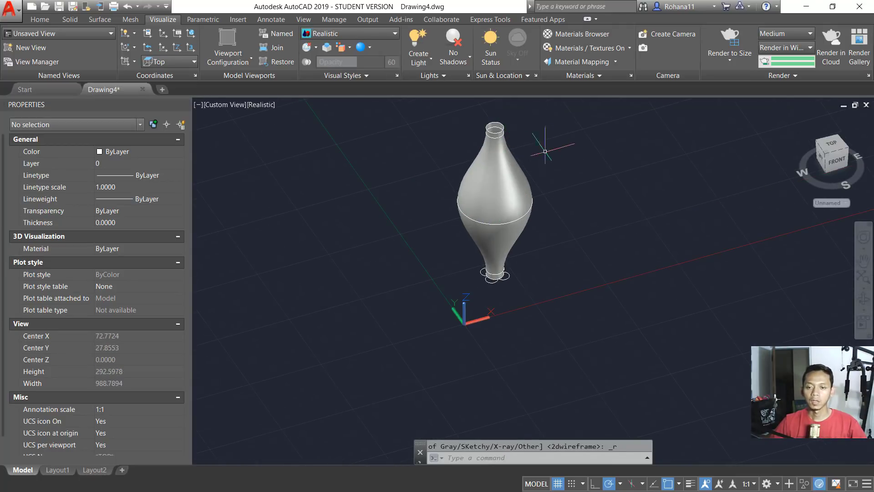
scroll(536, 177, up, 2)
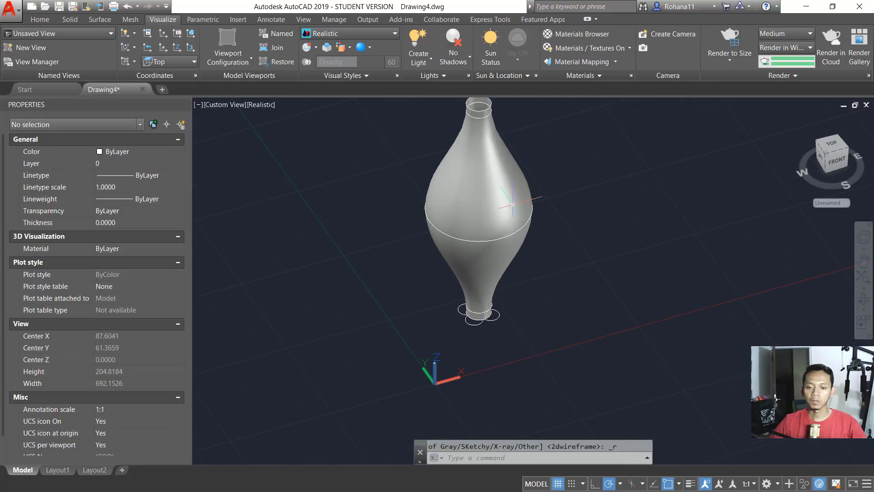
scroll(512, 200, up, 2)
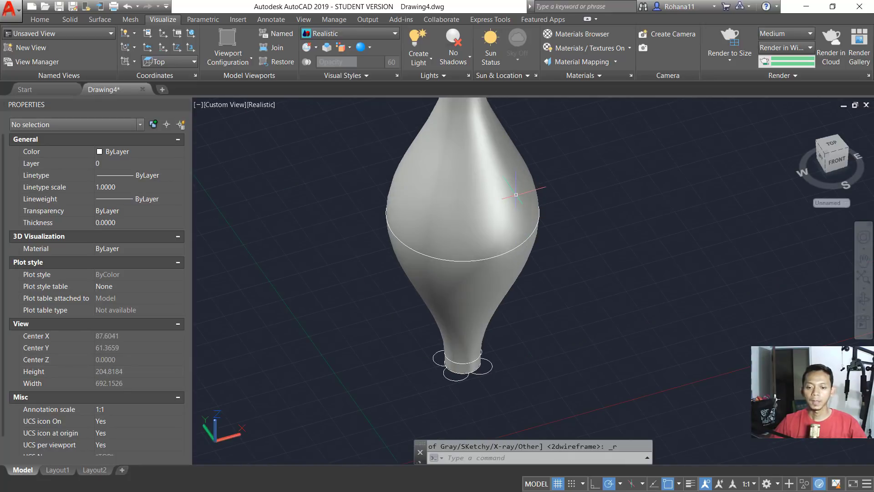
scroll(515, 194, down, 3)
click(255, 104)
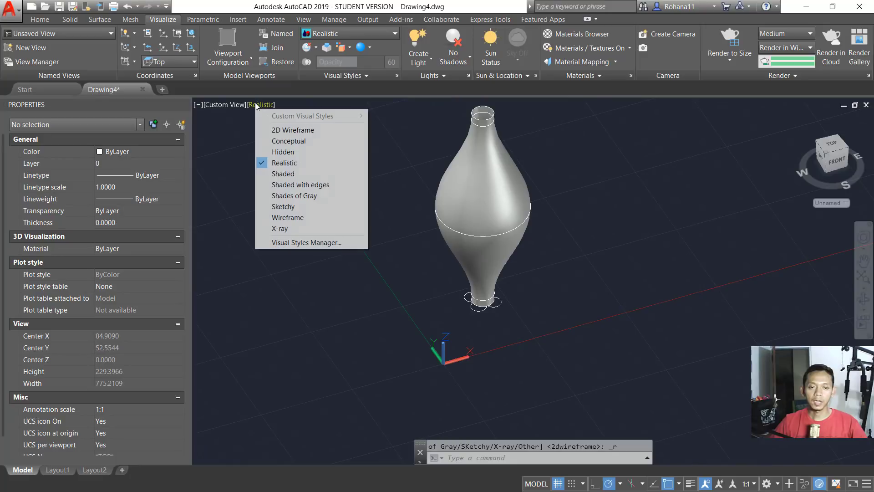
click(288, 130)
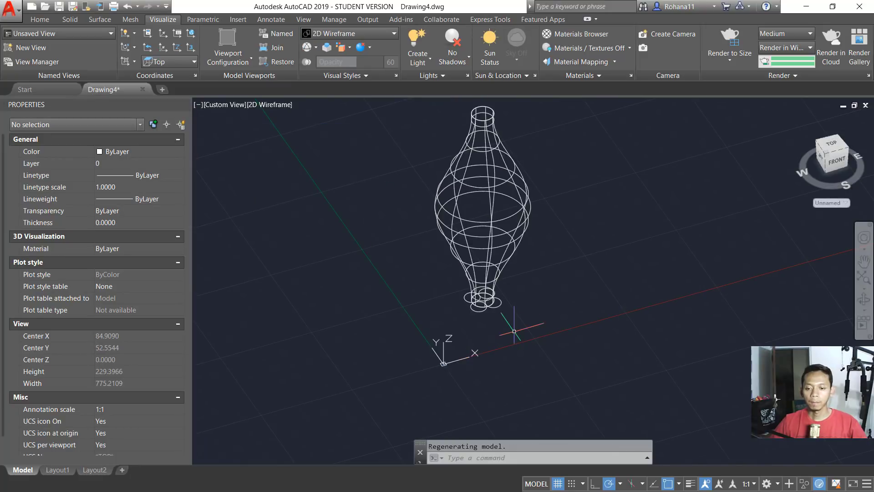
scroll(498, 314, up, 2)
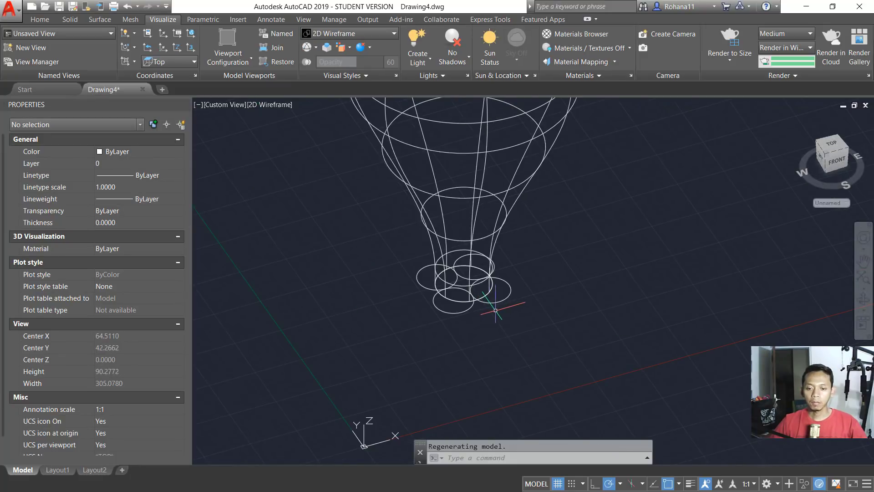
shift+middle_drag(482, 268, 487, 250)
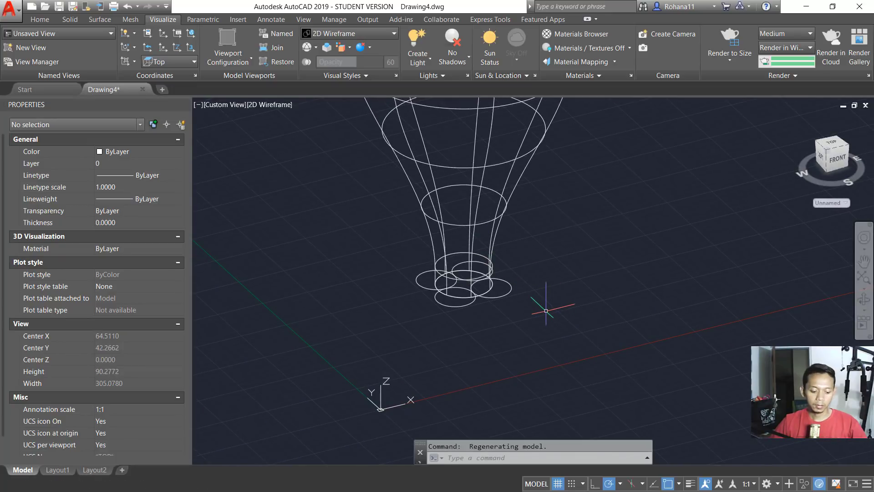
Draw a helix at the base circles with radius 50 and height 150
text(LI)
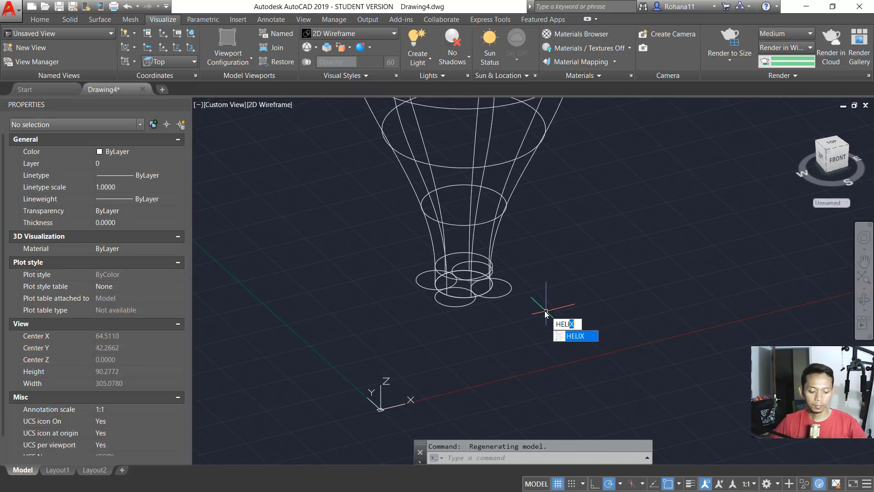
text(X)
key(Return)
scroll(475, 300, up, 4)
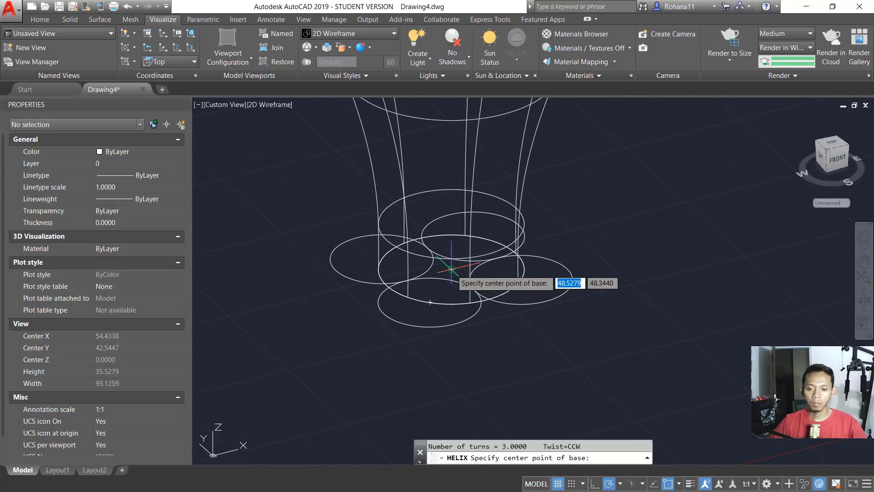
click(452, 294)
scroll(591, 320, down, 5)
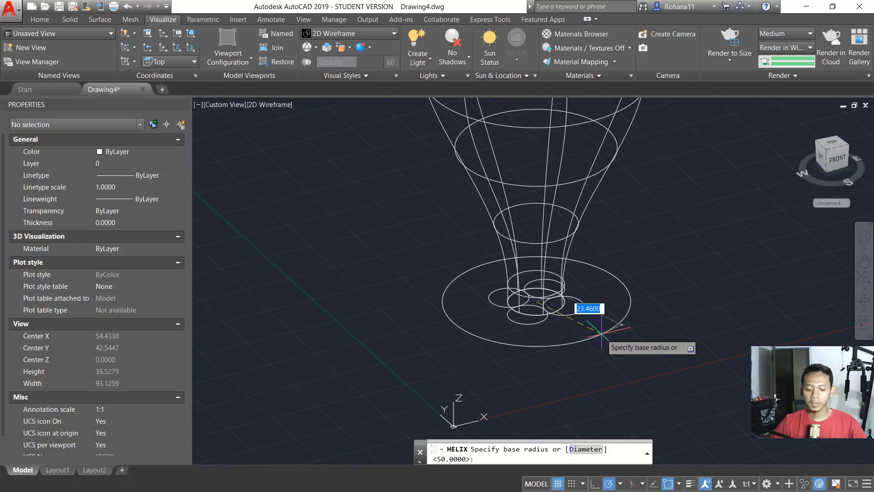
text(50)
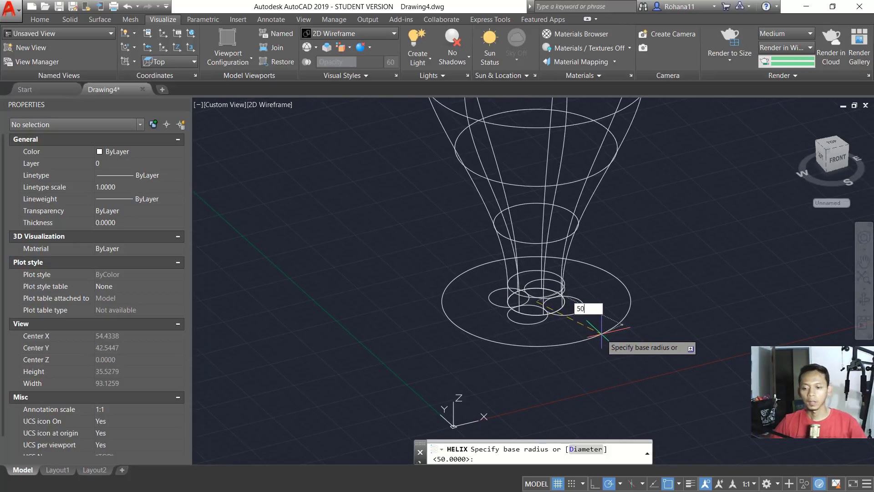
key(Return)
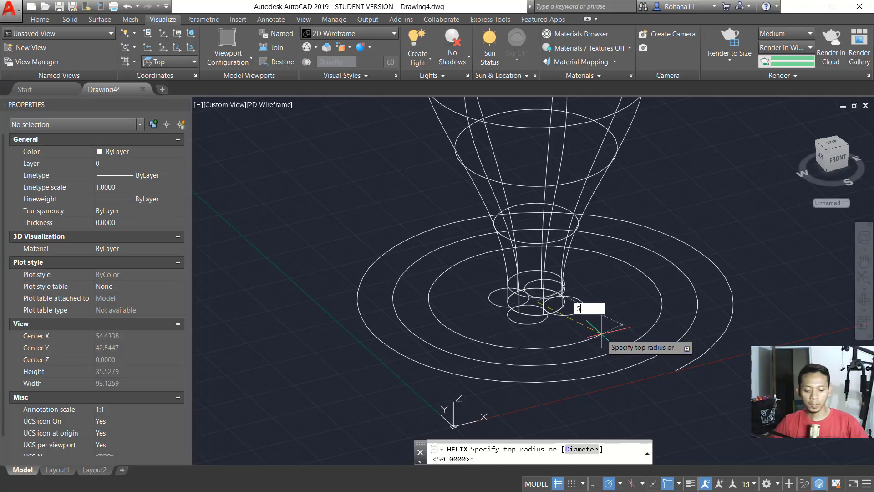
key(Return)
scroll(587, 295, down, 5)
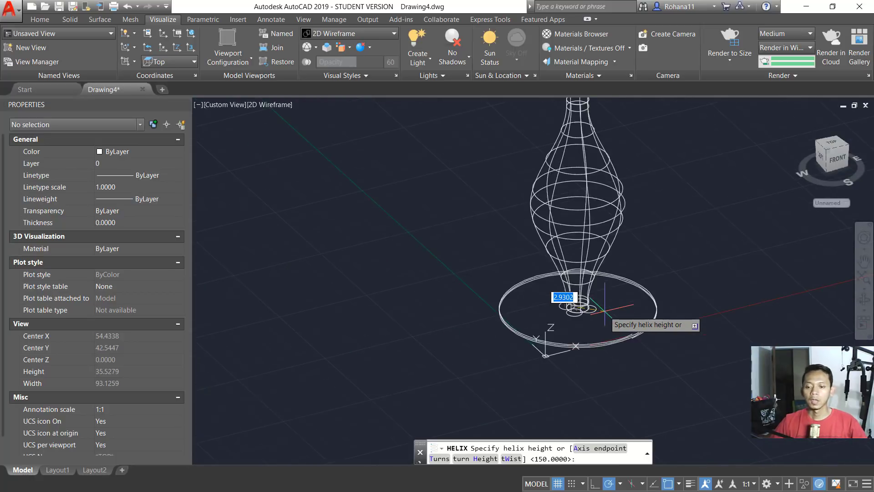
scroll(608, 148, up, 6)
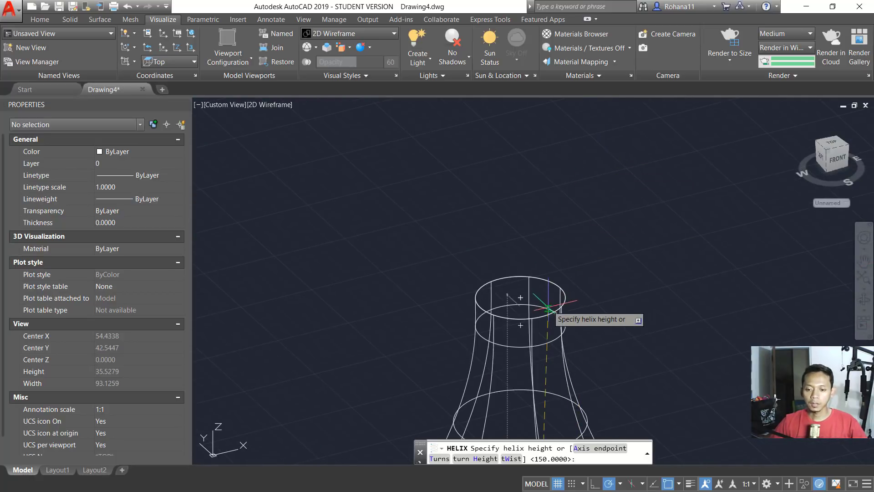
key(Return)
scroll(659, 319, down, 5)
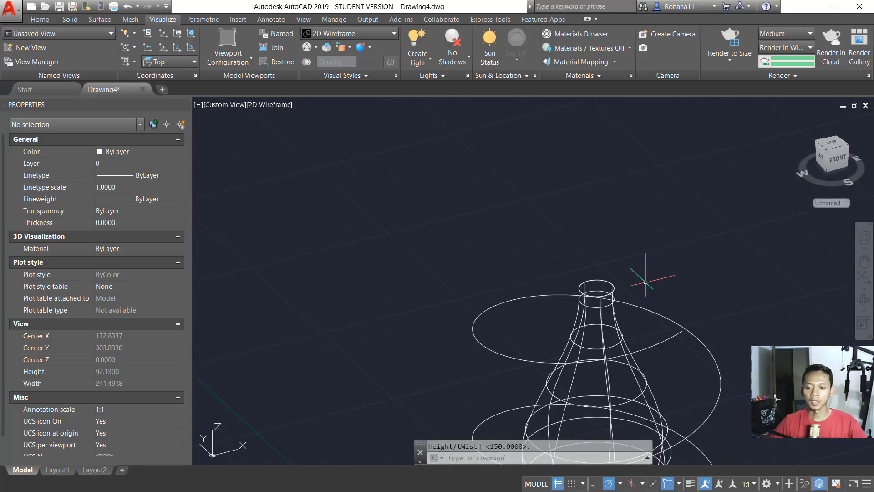
scroll(667, 335, up, 2)
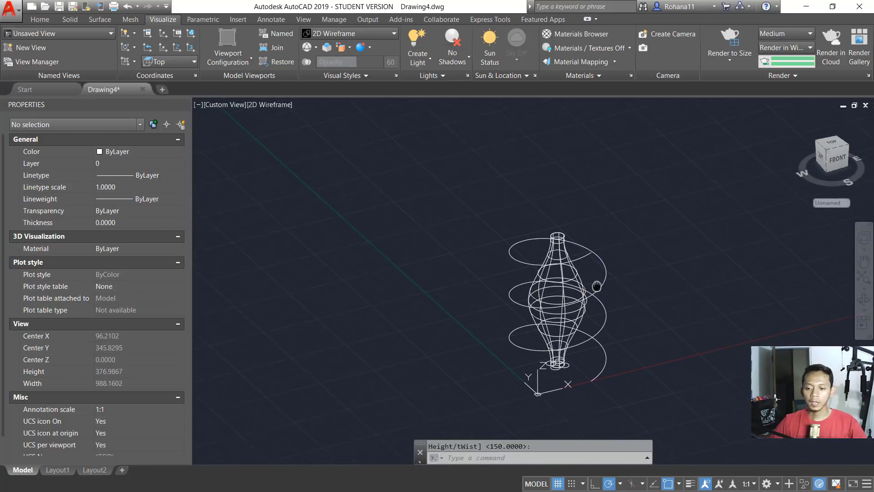
middle_drag(617, 353, 574, 301)
Change the helix to 1.5 turns in the Properties palette
click(590, 261)
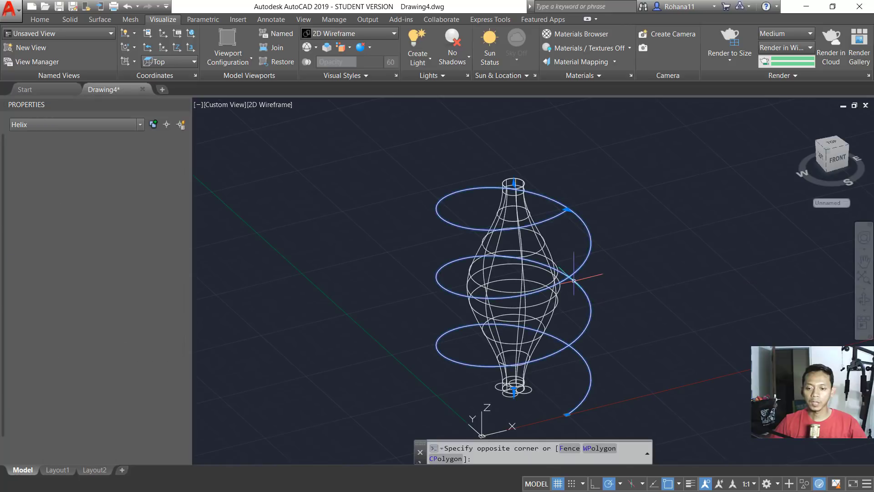
click(574, 281)
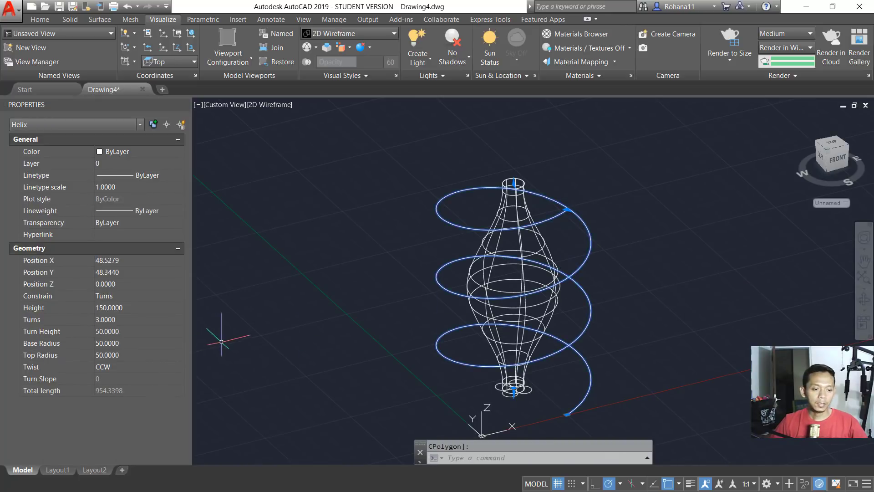
click(117, 319)
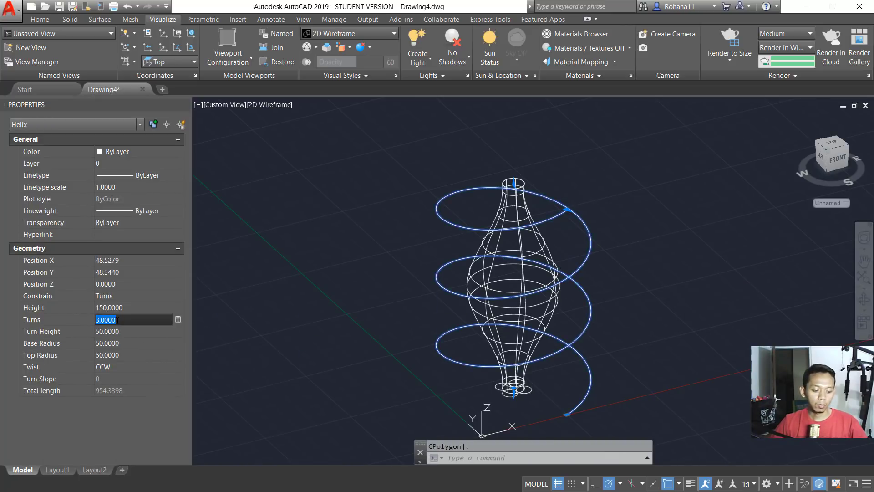
text(1.5)
key(Return)
click(138, 308)
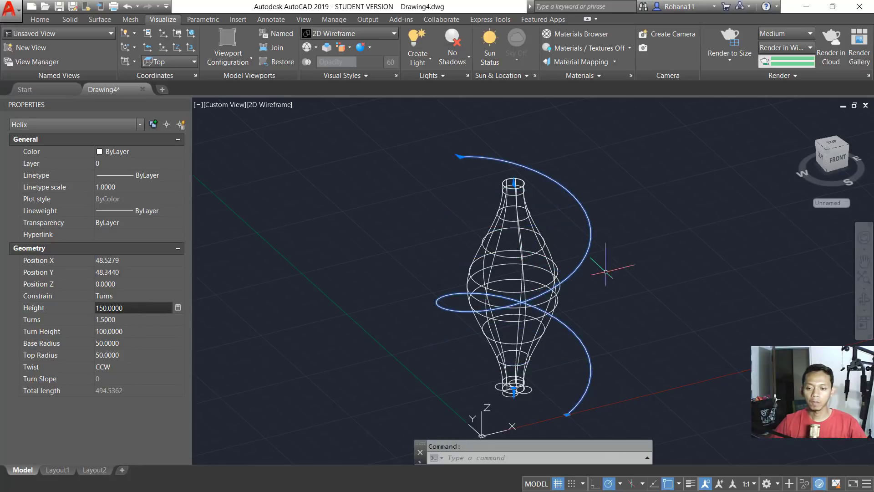
key(Escape)
Draw a line from the helix's lower end to the vase base centre
scroll(576, 367, up, 2)
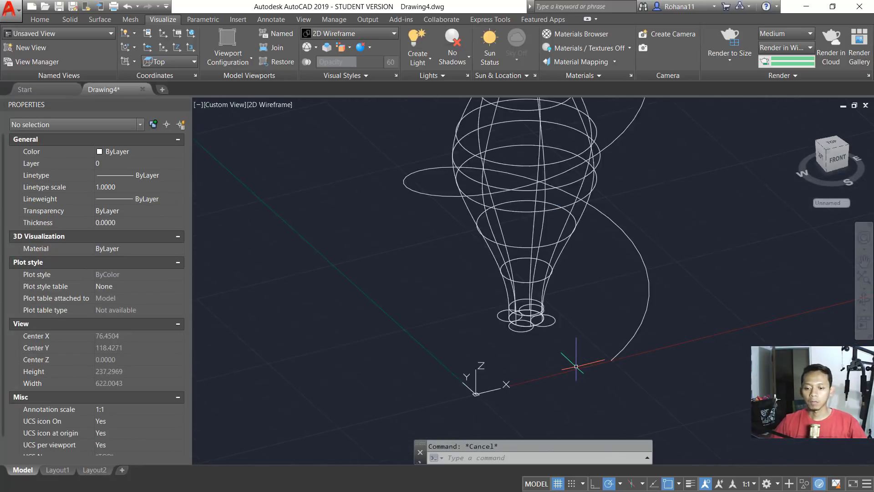
scroll(576, 366, up, 4)
text(l)
key(Return)
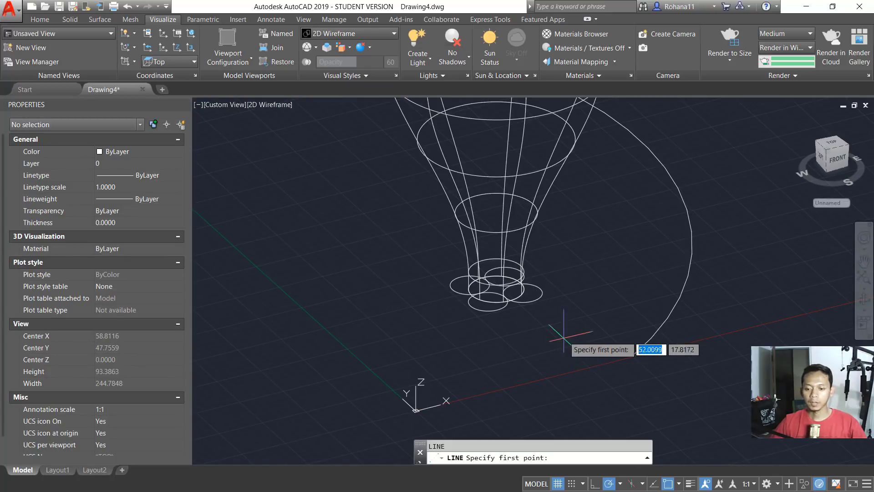
click(631, 356)
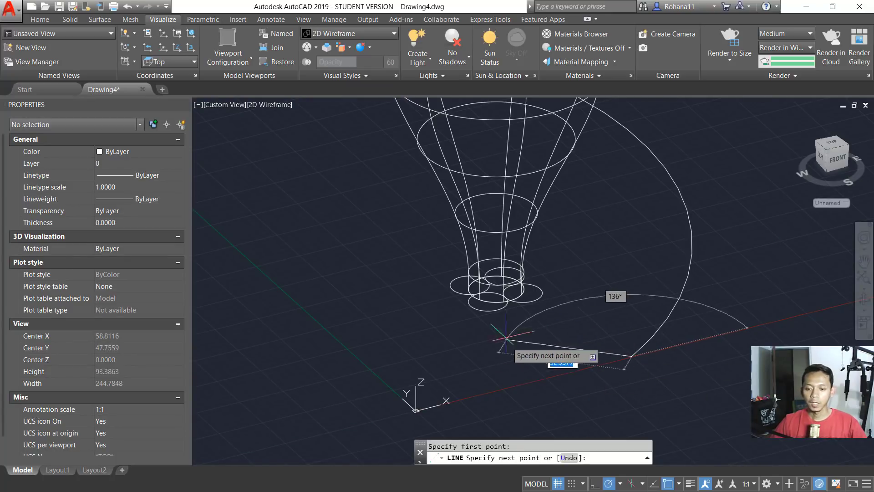
scroll(523, 291, up, 4)
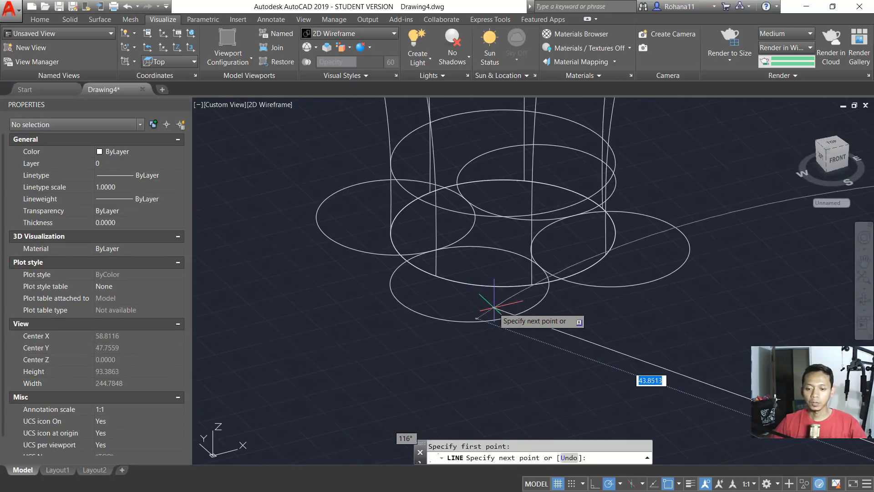
click(503, 233)
key(Escape)
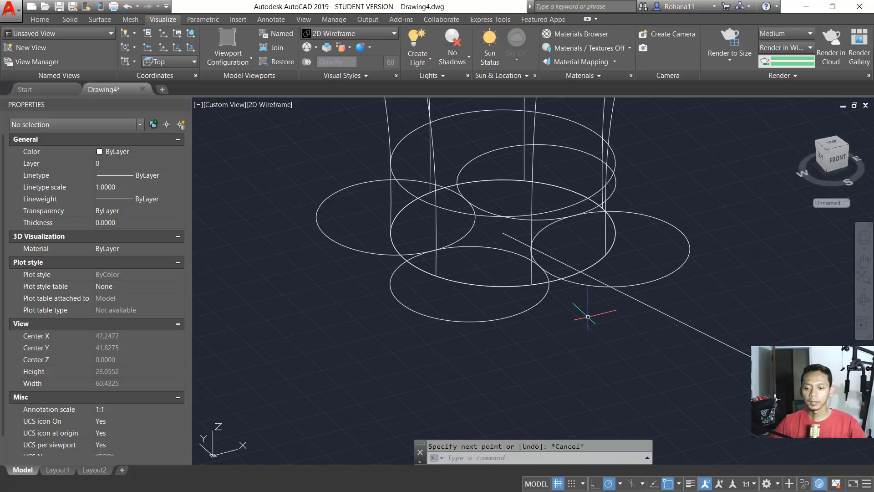
scroll(605, 314, down, 3)
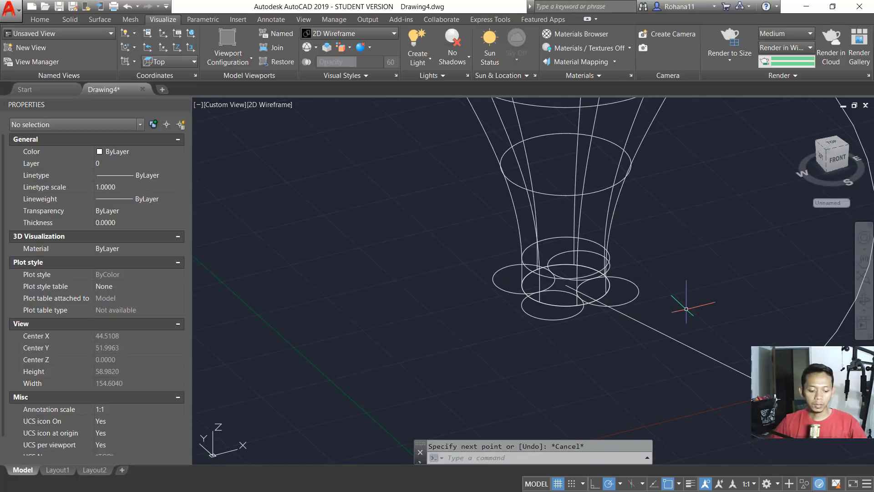
Rotate the line about its endpoint to a new angle using a reference angle
text(RO)
key(Return)
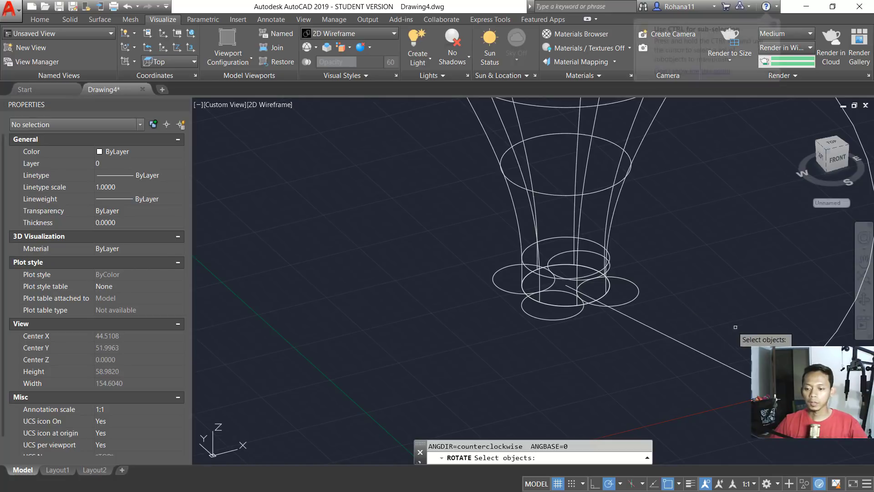
click(739, 372)
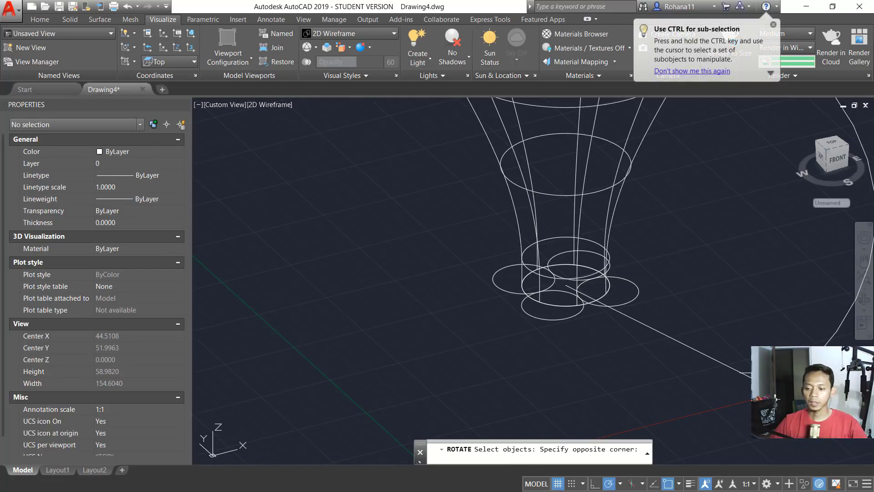
click(755, 352)
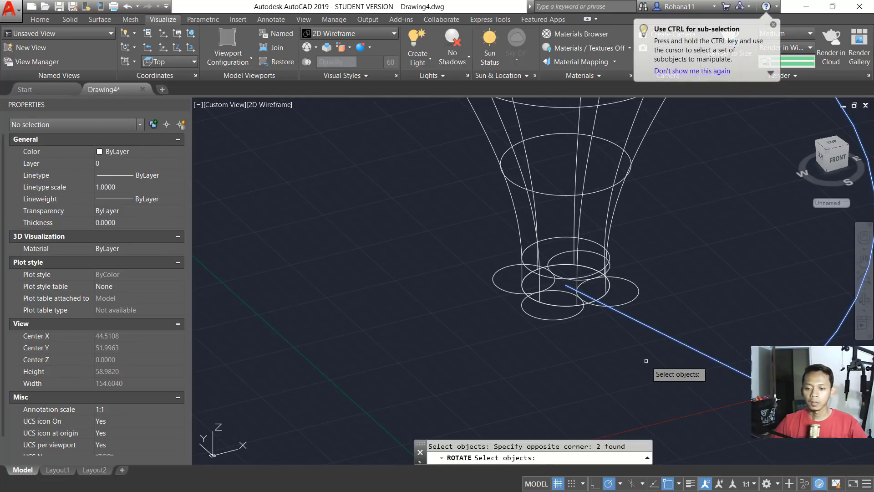
key(Return)
scroll(604, 321, up, 1)
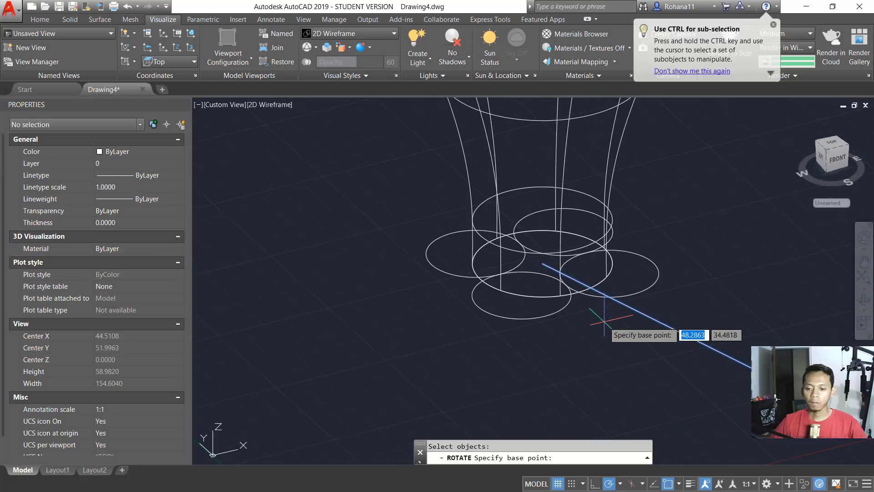
click(542, 263)
scroll(583, 293, down, 3)
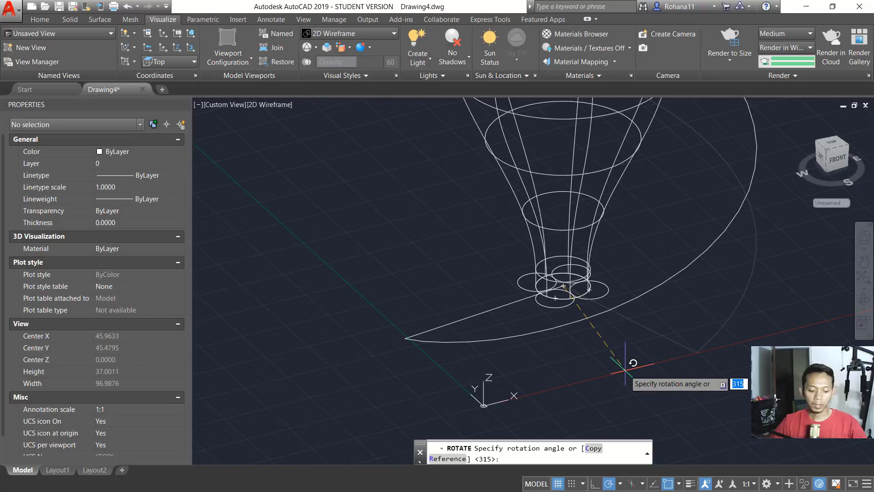
key(Return)
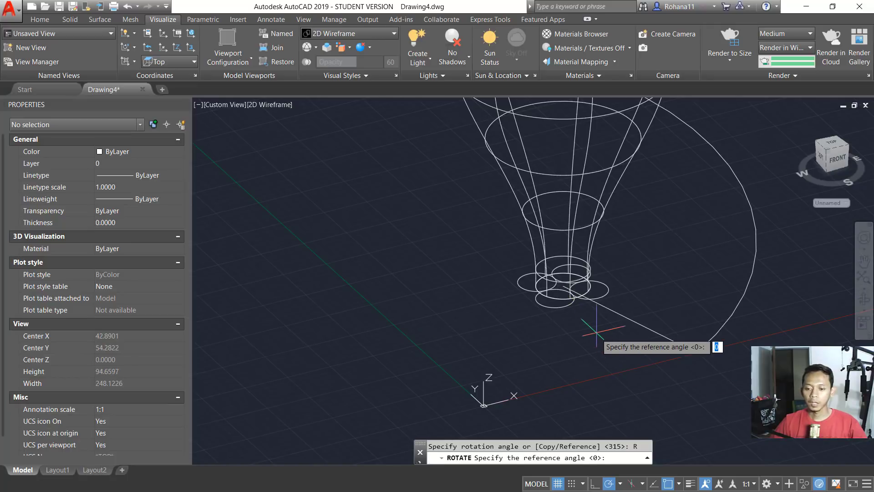
scroll(592, 344, up, 2)
click(543, 258)
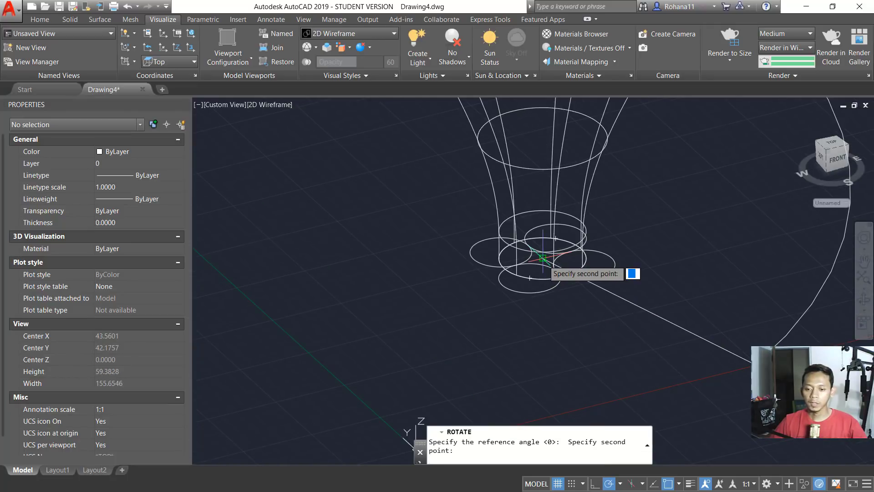
click(755, 364)
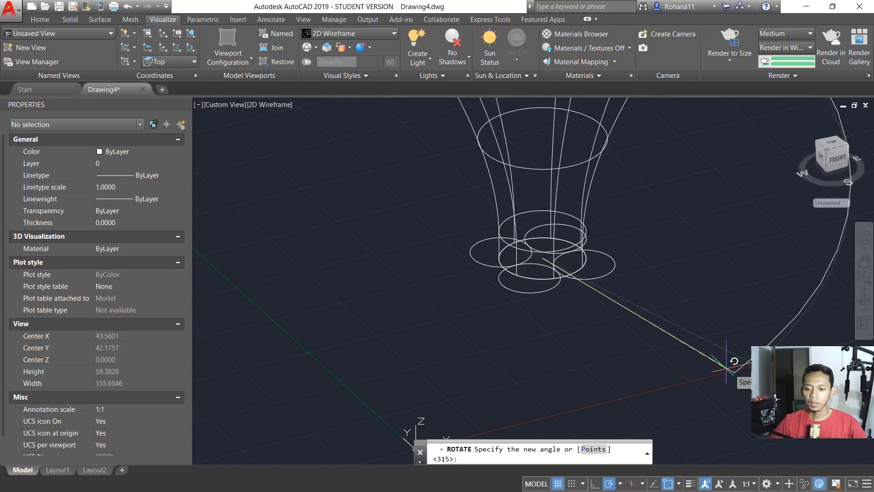
click(535, 276)
scroll(624, 323, down, 6)
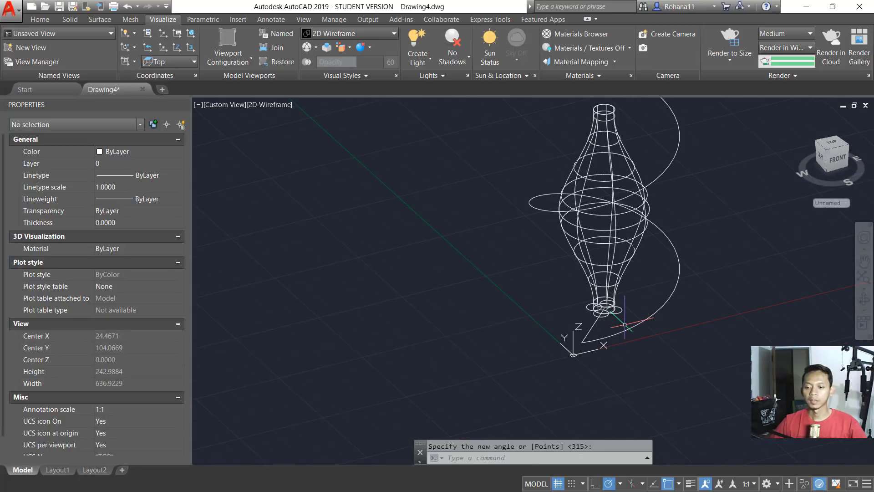
shift+middle_drag(551, 323, 603, 259)
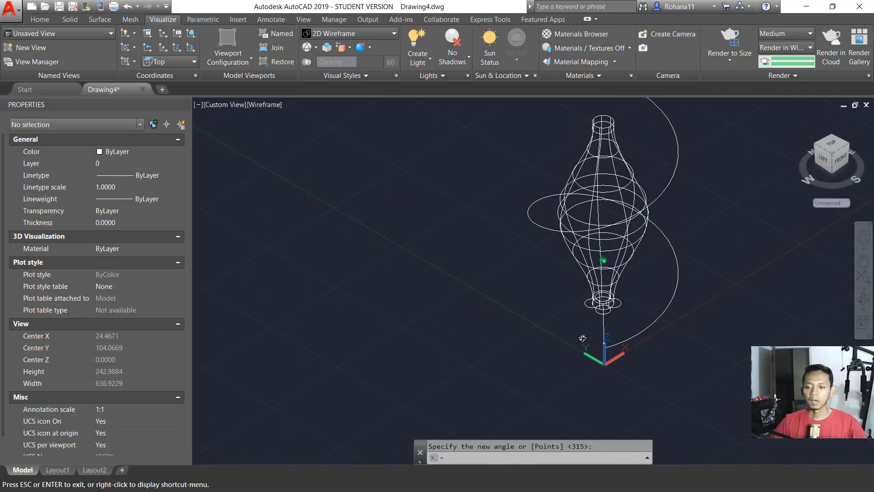
Switch the viewport to the Realistic visual style
click(273, 105)
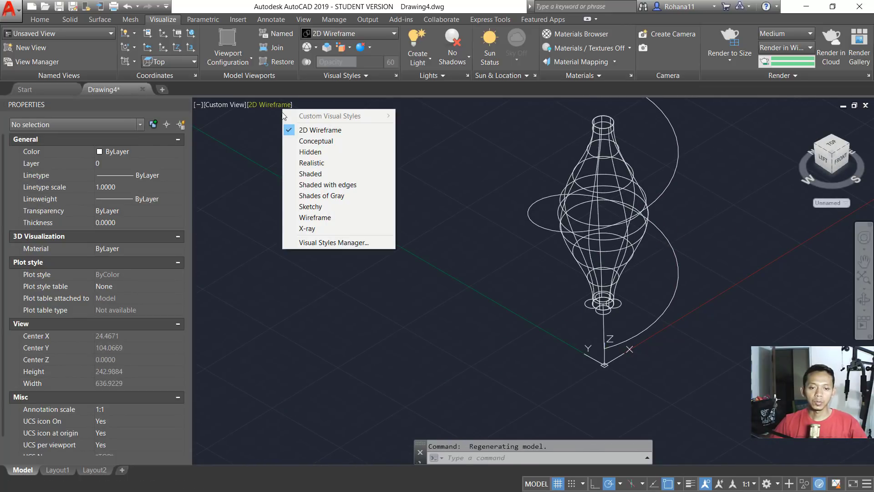
click(325, 163)
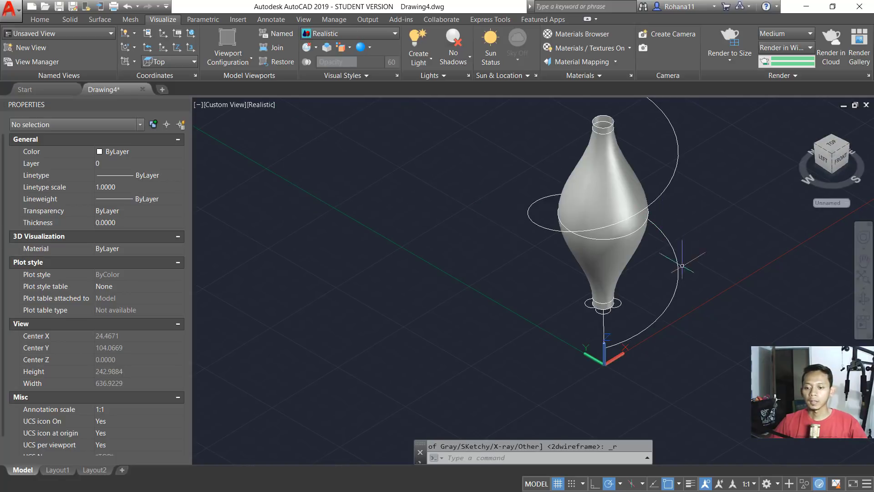
shift+middle_drag(682, 265, 586, 287)
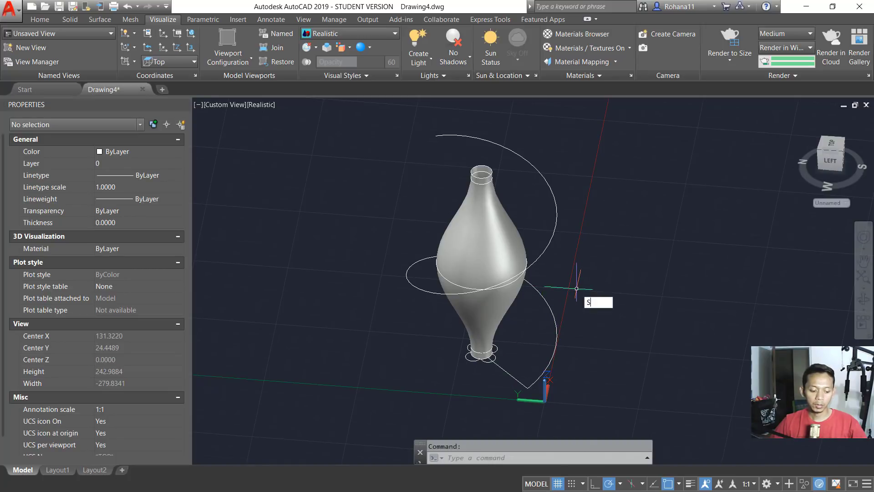
Sweep the short line along the helix into a spiral surface
text(EP)
key(Return)
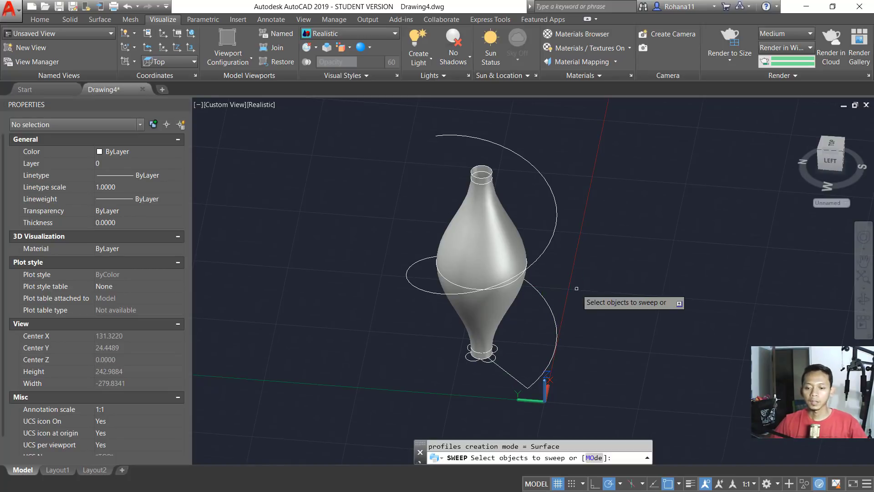
click(511, 375)
key(Return)
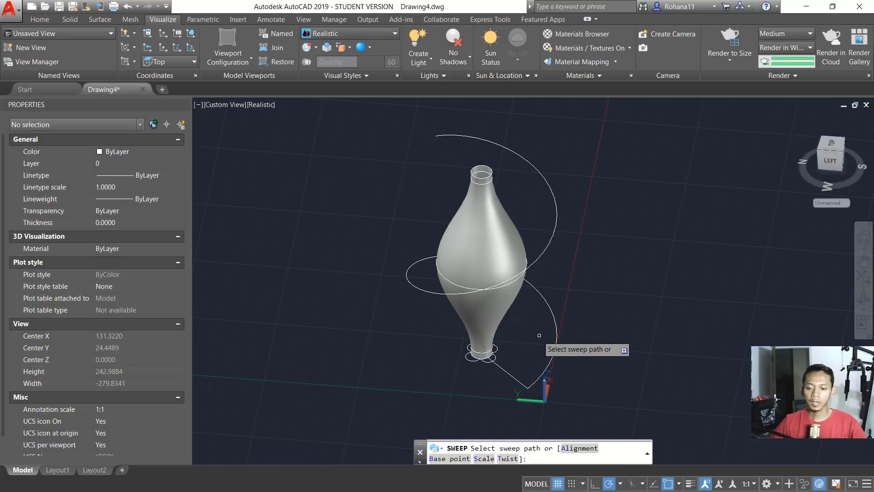
click(555, 340)
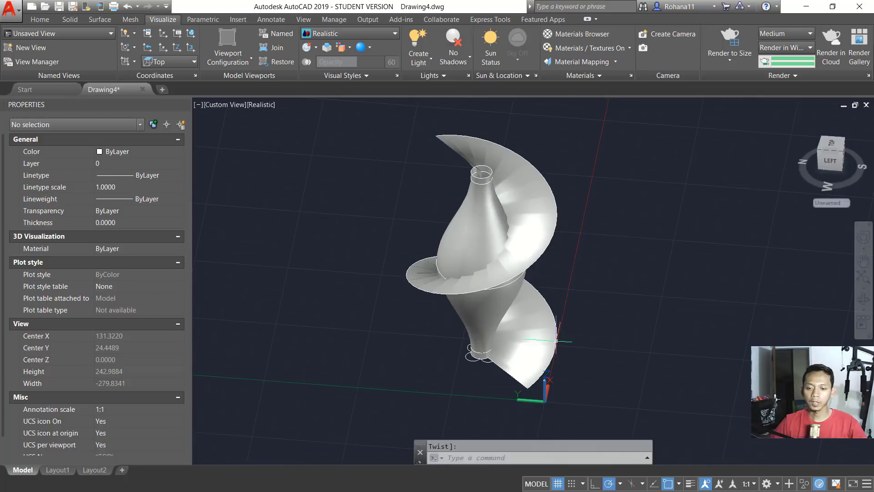
shift+middle_drag(578, 301, 596, 305)
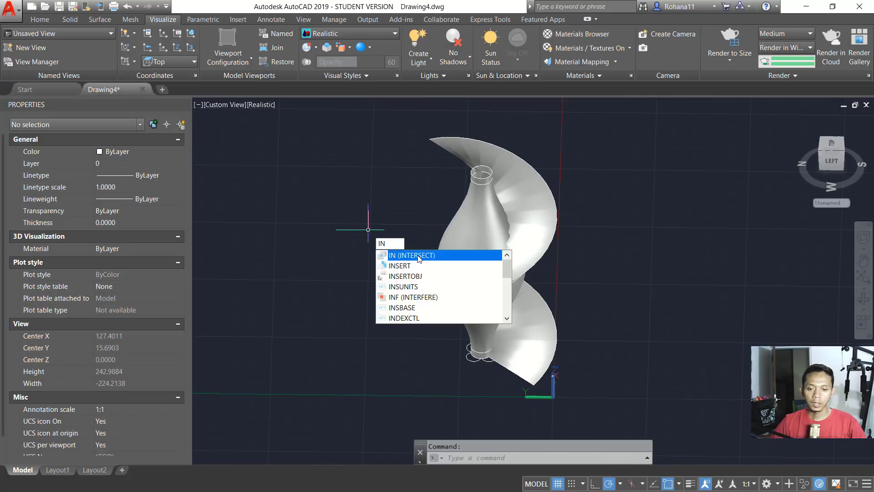
Intersect the inner vase surface with the spiral surface
click(415, 255)
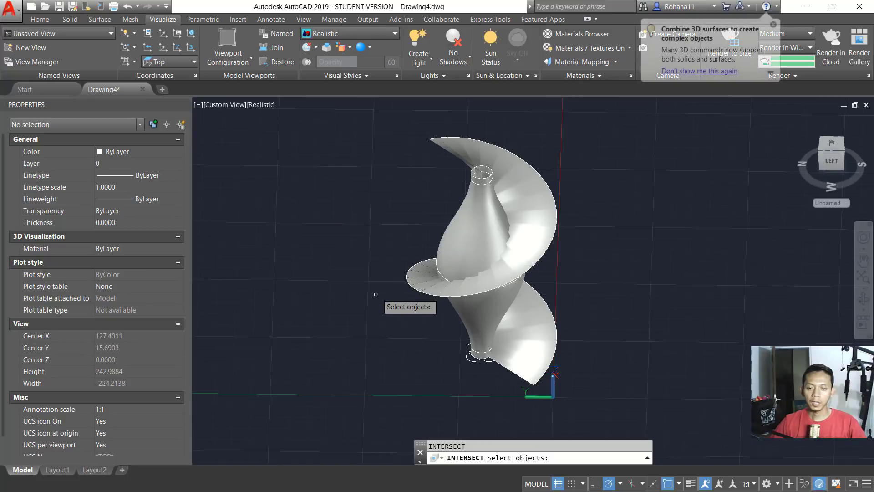
click(469, 230)
click(537, 230)
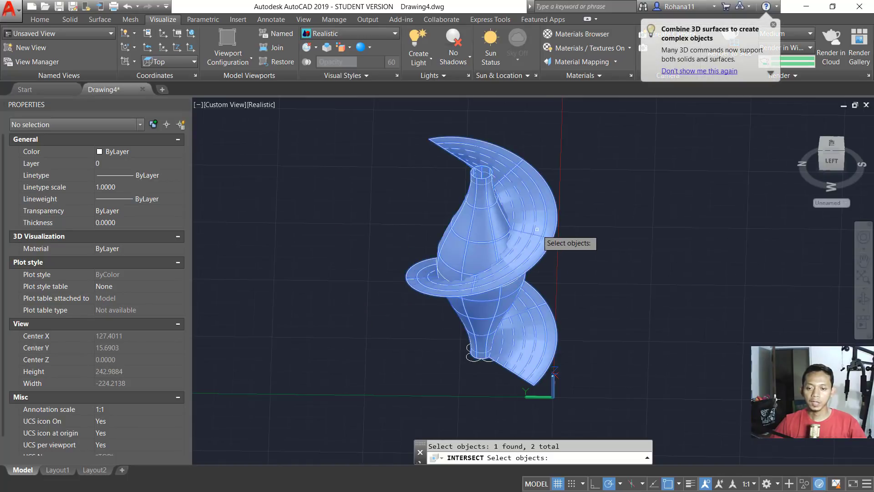
key(Return)
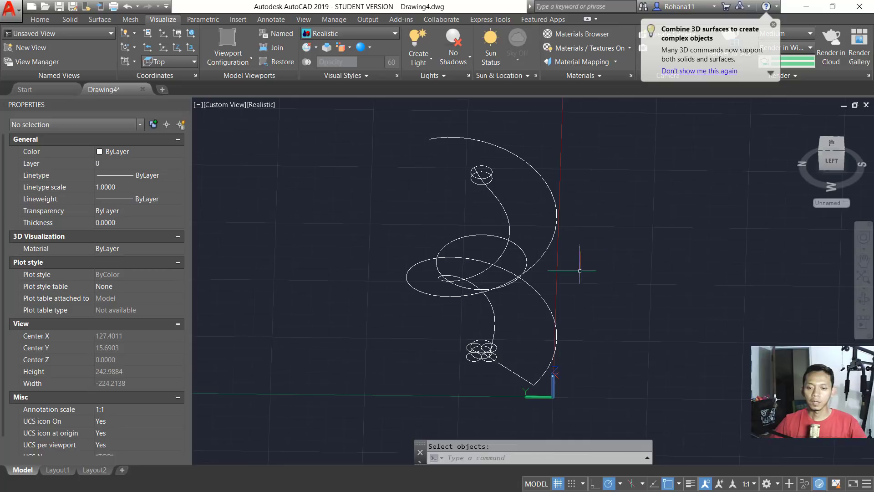
Window-select the resulting upper and lower spline curves
click(525, 204)
click(479, 213)
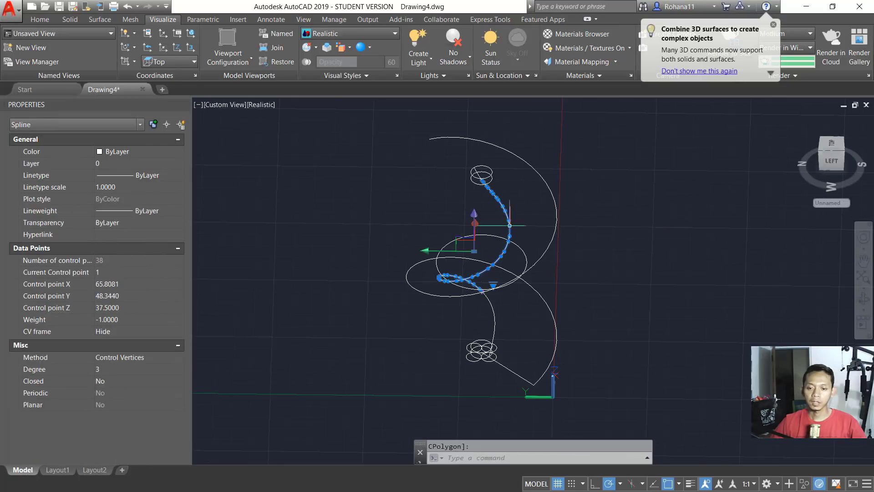
click(506, 318)
click(460, 348)
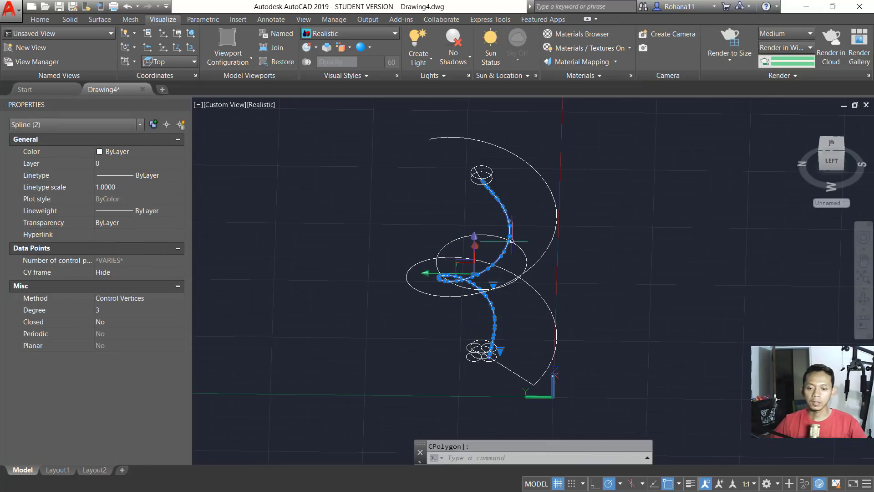
Crossing-select both helices and delete them
key(Escape)
click(598, 182)
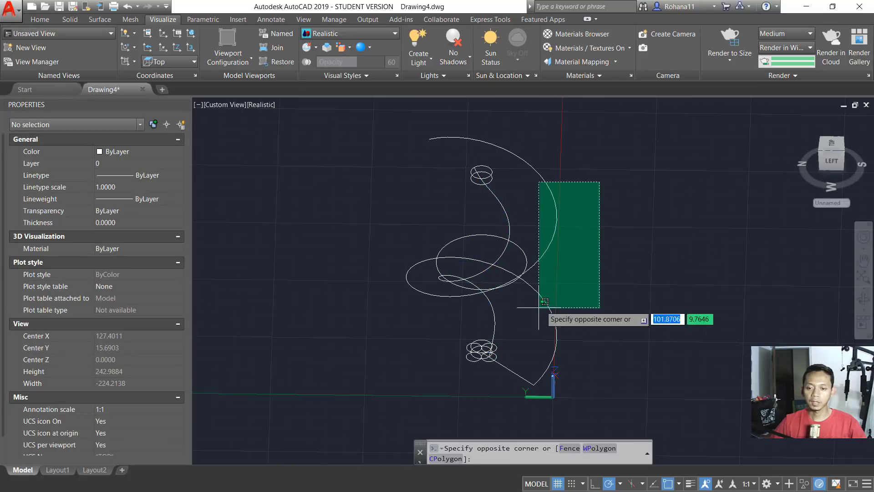
click(524, 329)
key(Delete)
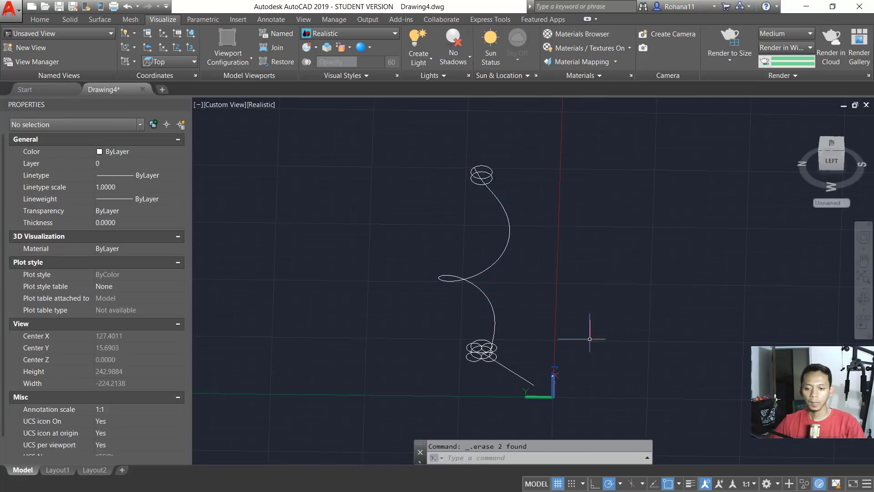
Erase the leftover curve and surplus circles, keeping the four base circles
click(578, 345)
click(505, 386)
scroll(483, 350, up, 5)
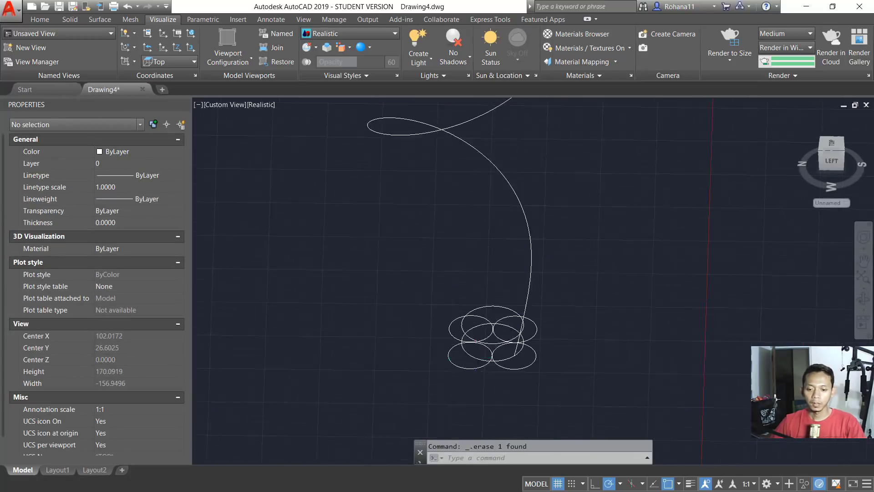
click(510, 268)
click(504, 282)
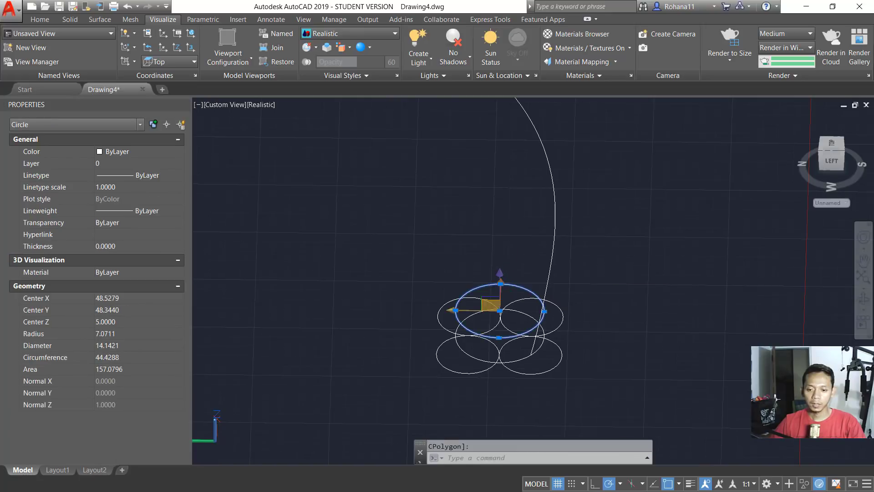
click(525, 312)
scroll(607, 239, down, 5)
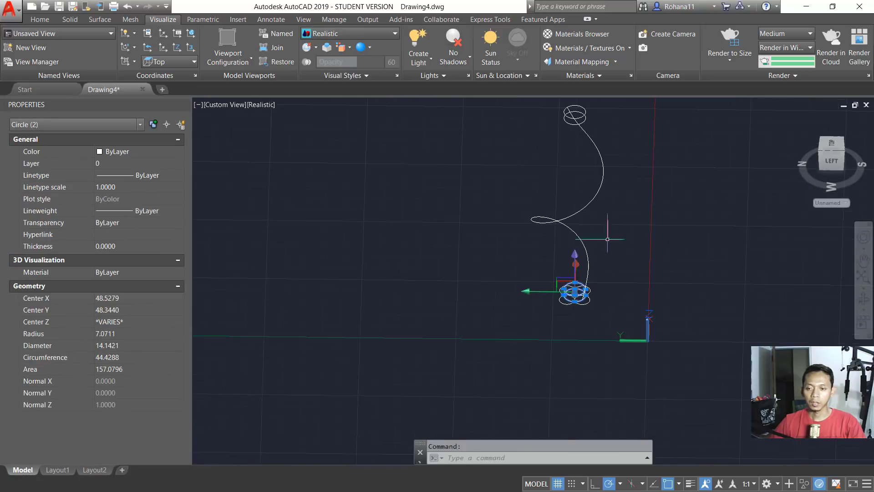
click(591, 120)
click(562, 100)
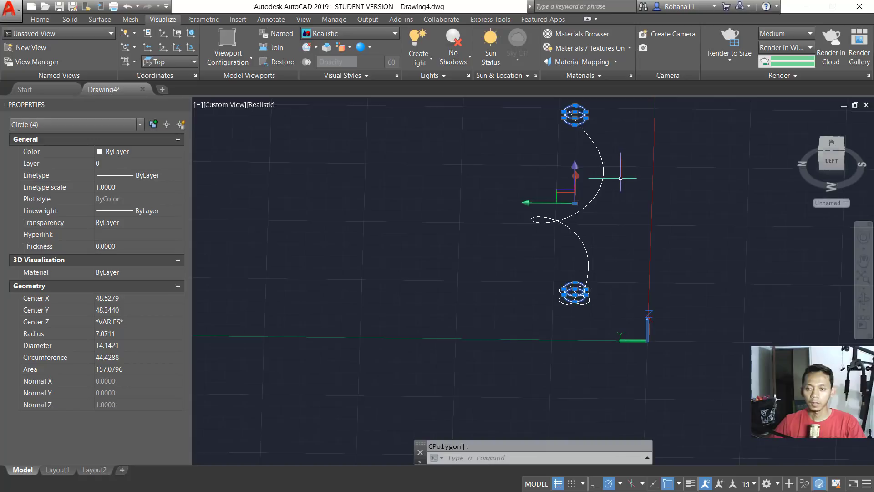
key(Delete)
scroll(598, 308, up, 2)
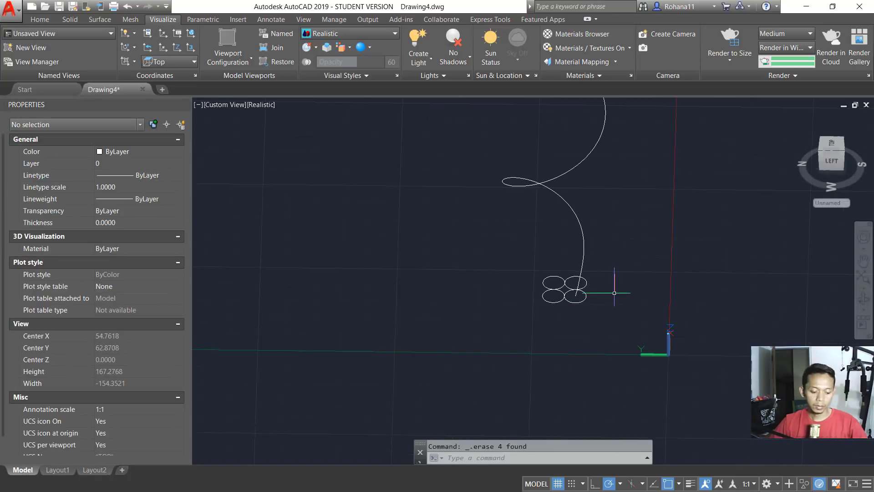
Copy one base circle from its centre to the spline's top endpoint
text(co)
key(Return)
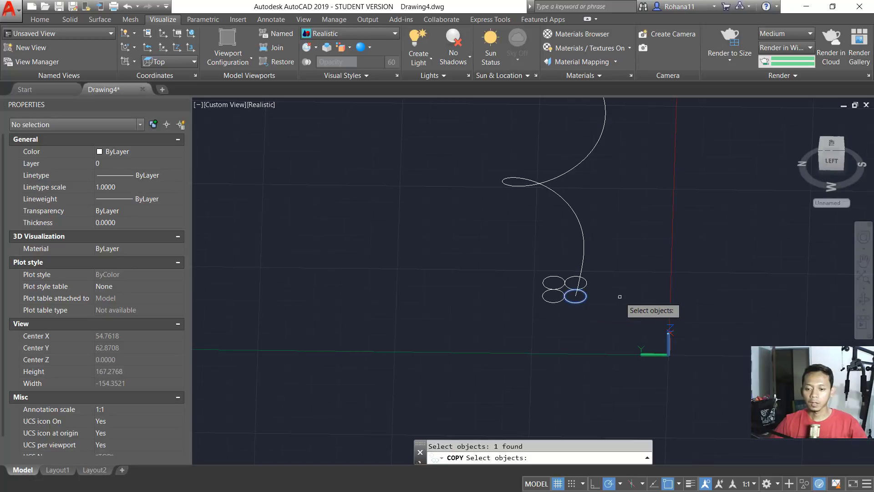
key(Return)
scroll(534, 295, up, 3)
click(535, 295)
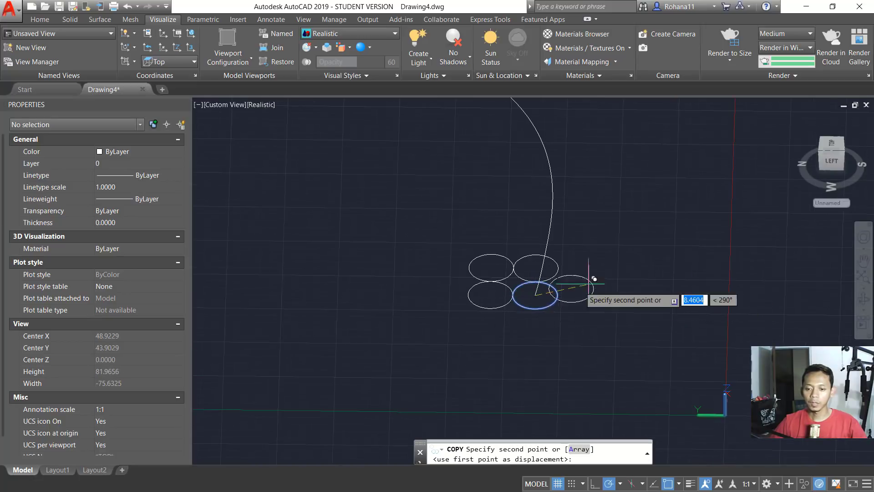
scroll(592, 273, down, 3)
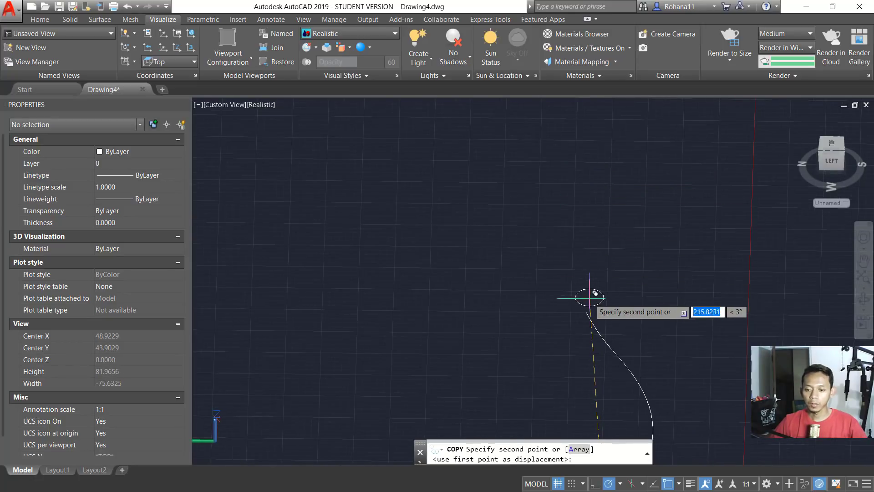
click(586, 312)
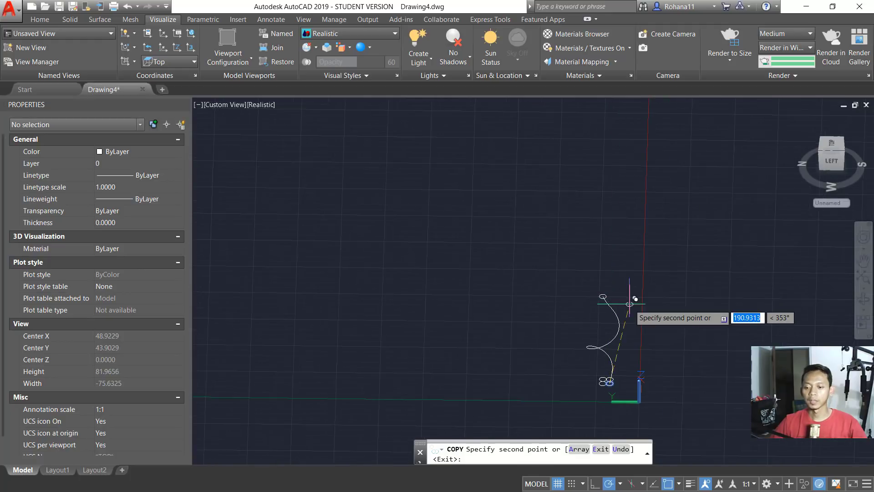
key(Return)
shift+middle_drag(610, 296, 563, 337)
scroll(563, 337, up, 4)
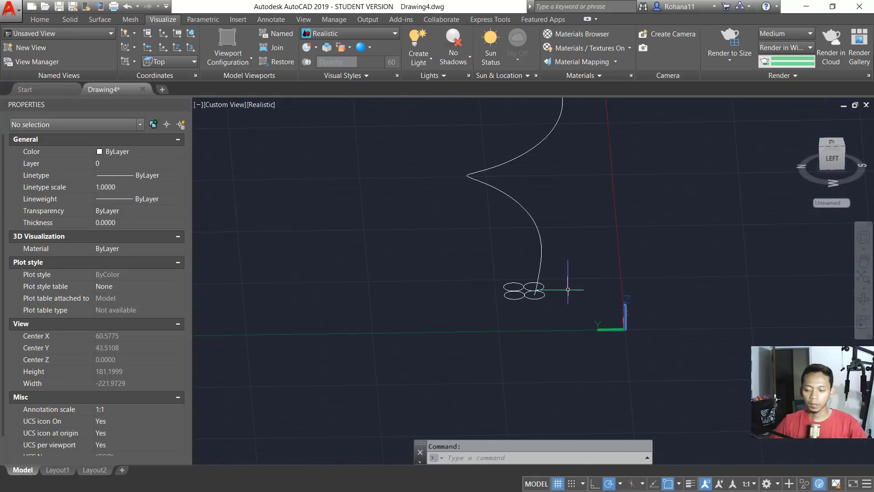
Draw a 350-unit straight line starting at the circle centre
key(Return)
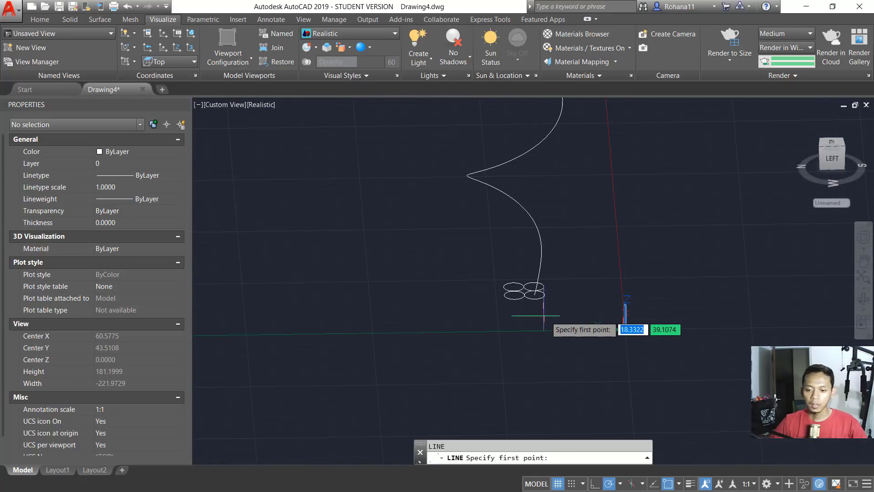
click(534, 294)
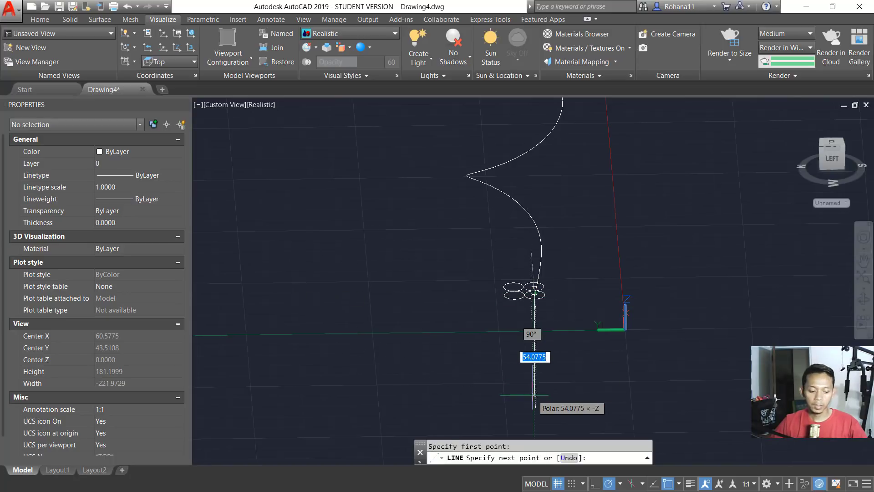
text(3)
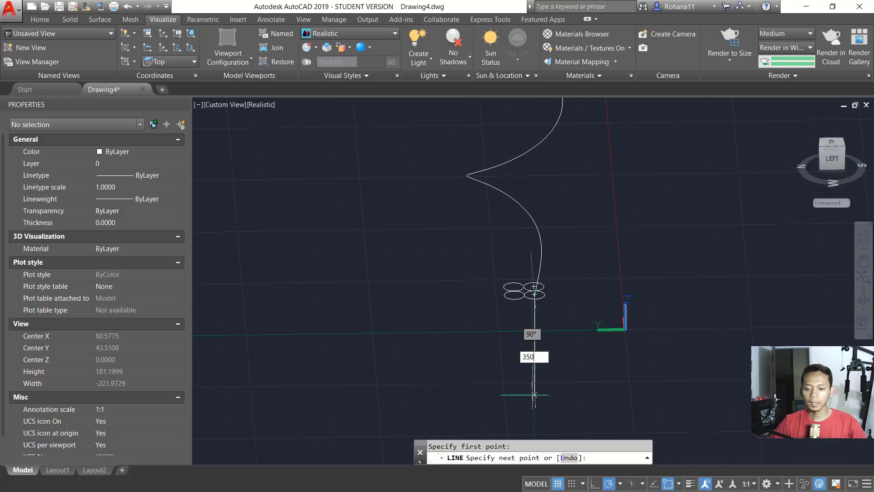
text(50)
key(Return)
key(Return)
scroll(614, 352, down, 5)
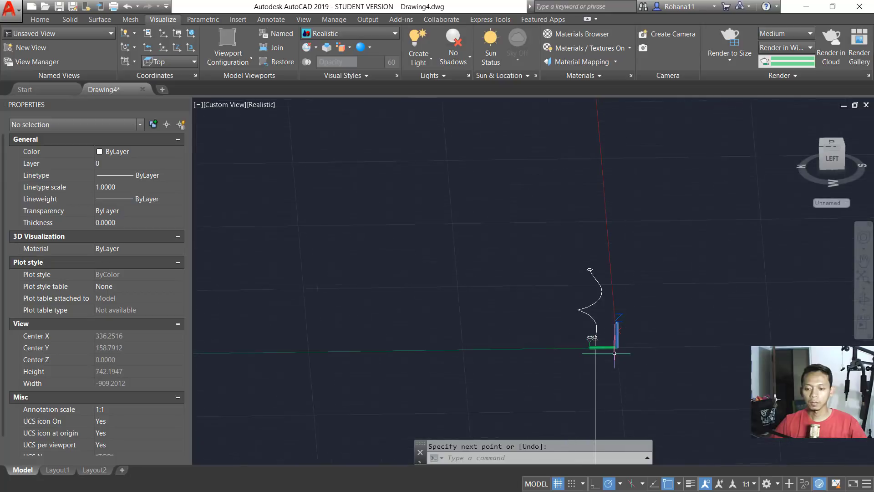
scroll(630, 370, up, 4)
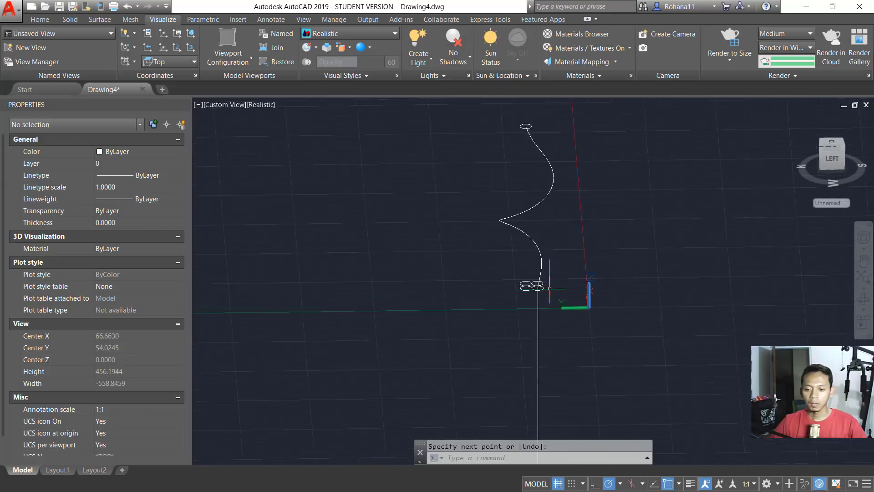
scroll(550, 288, up, 10)
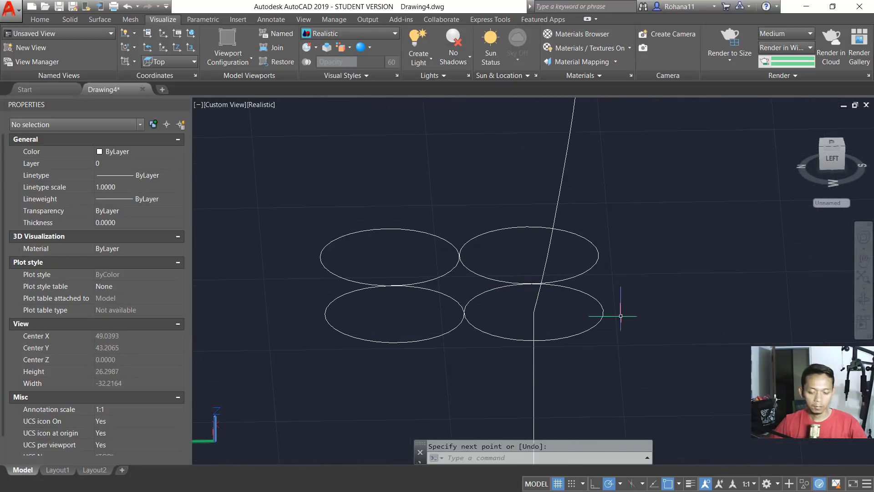
Draw a tiny circle on the line and put it in an unnamed group
key(Return)
scroll(573, 311, up, 3)
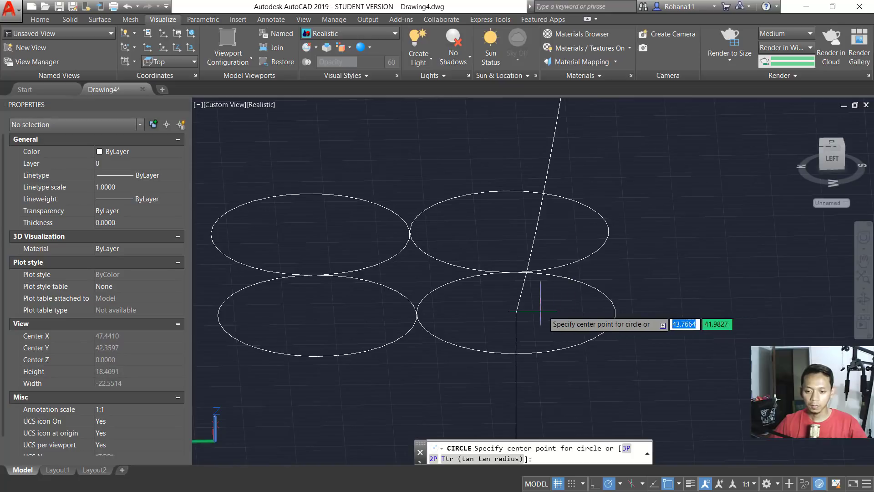
click(516, 312)
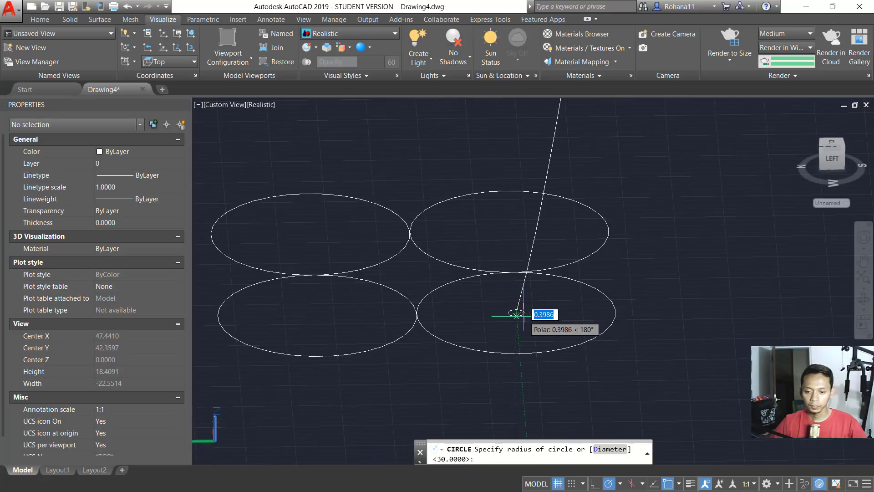
click(516, 314)
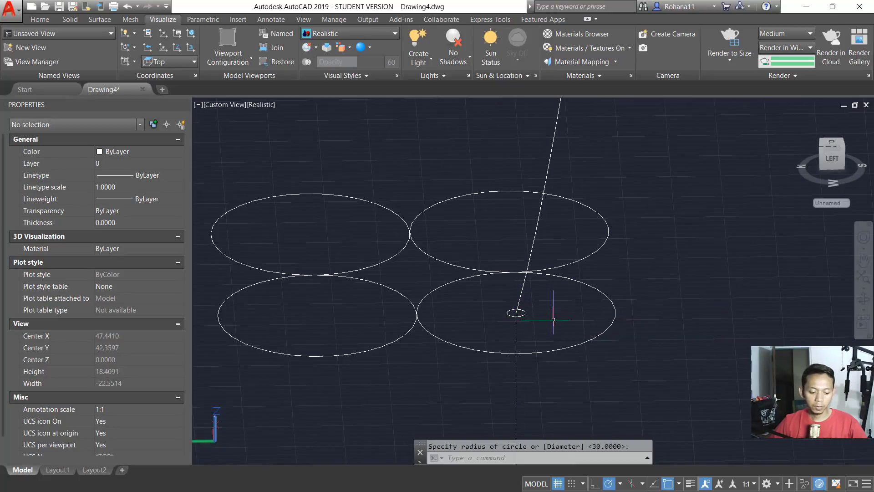
text(GROUP)
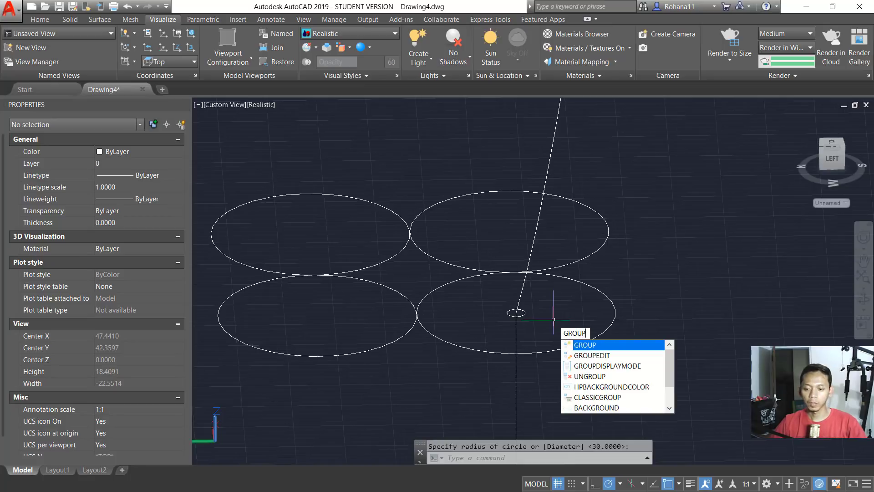
key(Return)
click(517, 317)
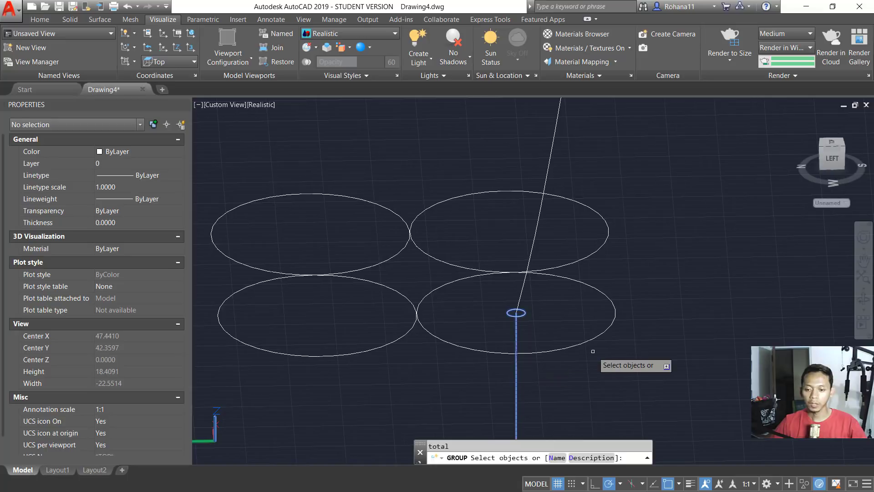
key(Return)
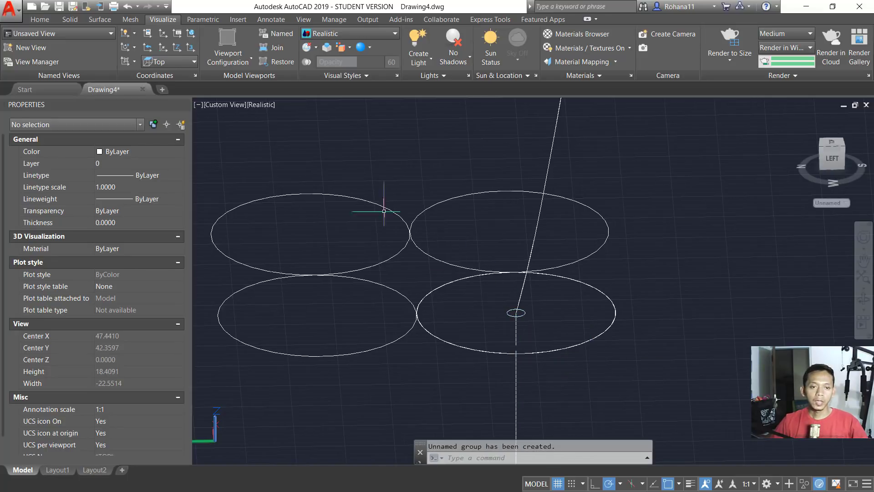
click(227, 107)
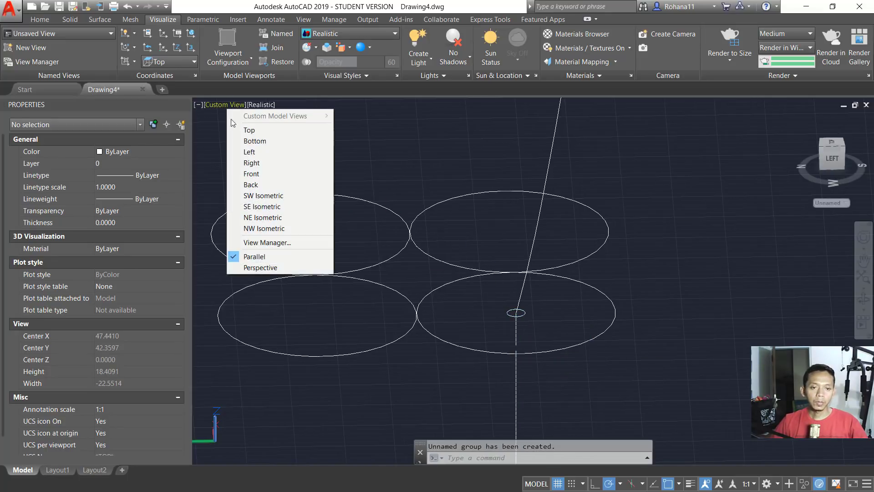
Switch to Top view and move the small circle 5 units left
click(253, 129)
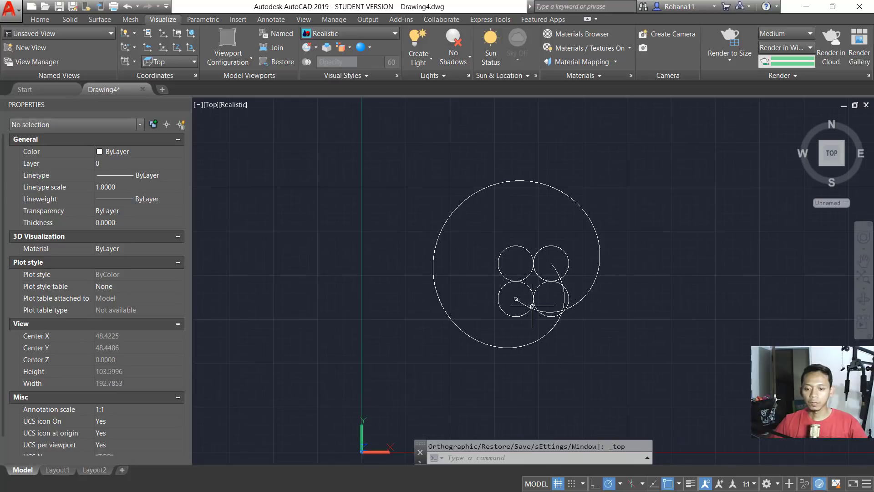
scroll(532, 305, up, 3)
scroll(508, 285, up, 2)
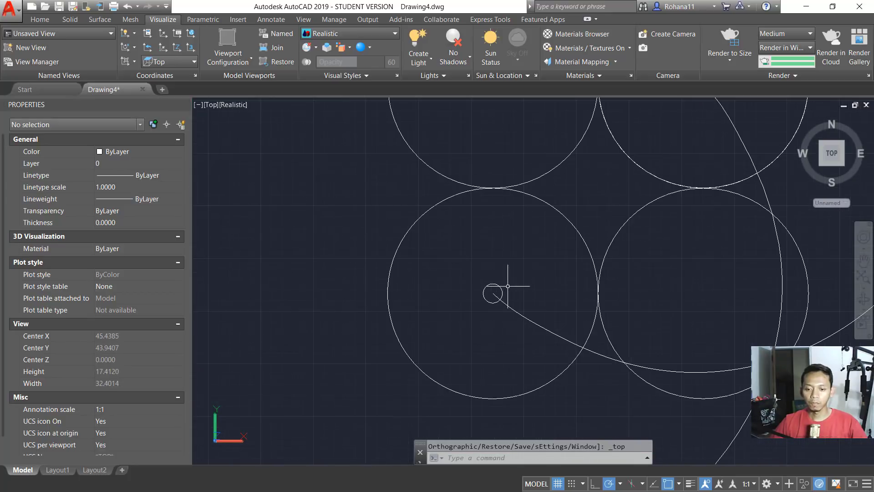
scroll(518, 281, down, 2)
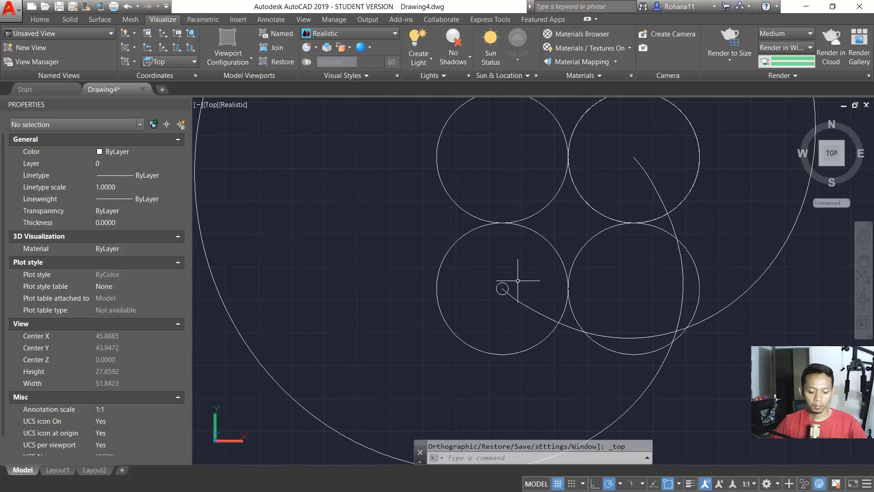
key(Return)
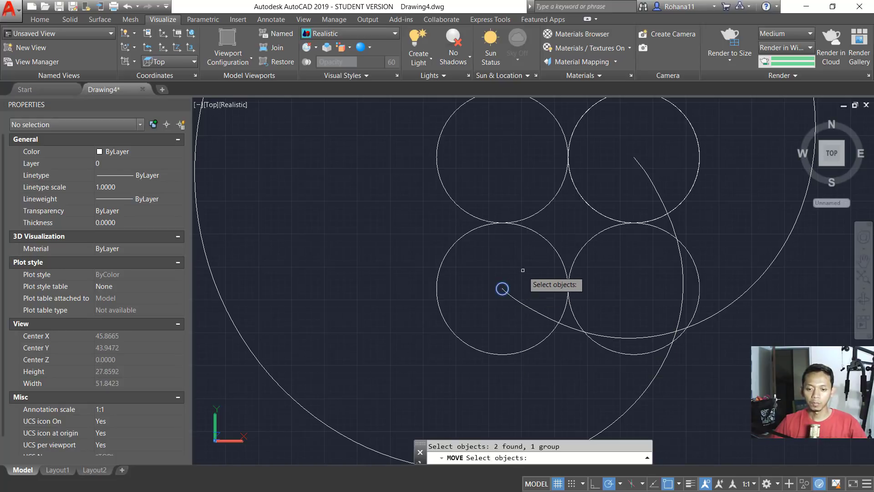
key(Return)
click(504, 257)
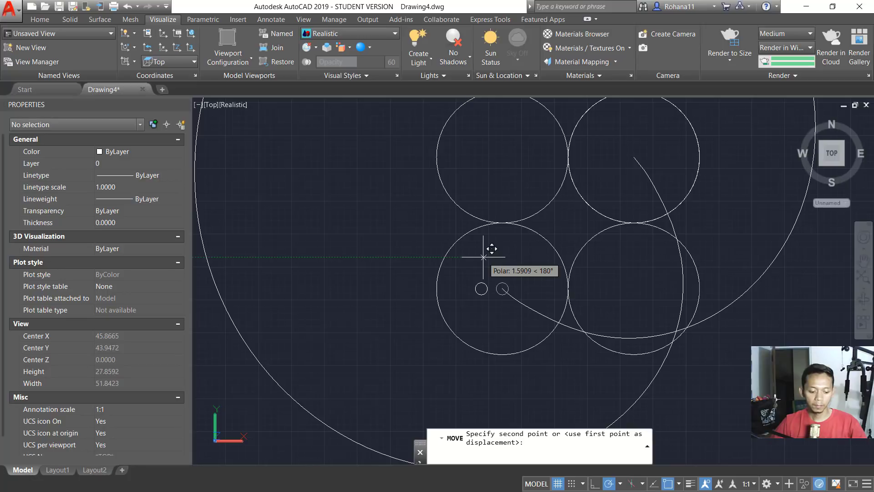
text(5)
key(Return)
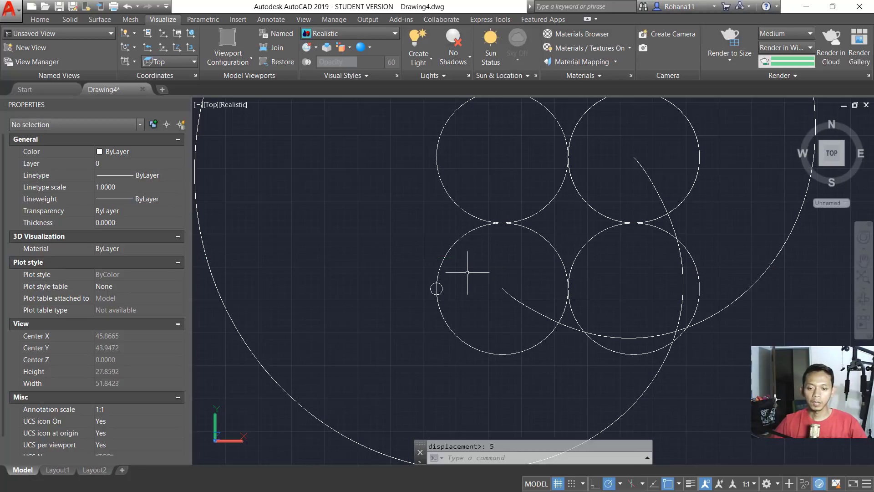
Move the small circle 5 units up in plan
key(Return)
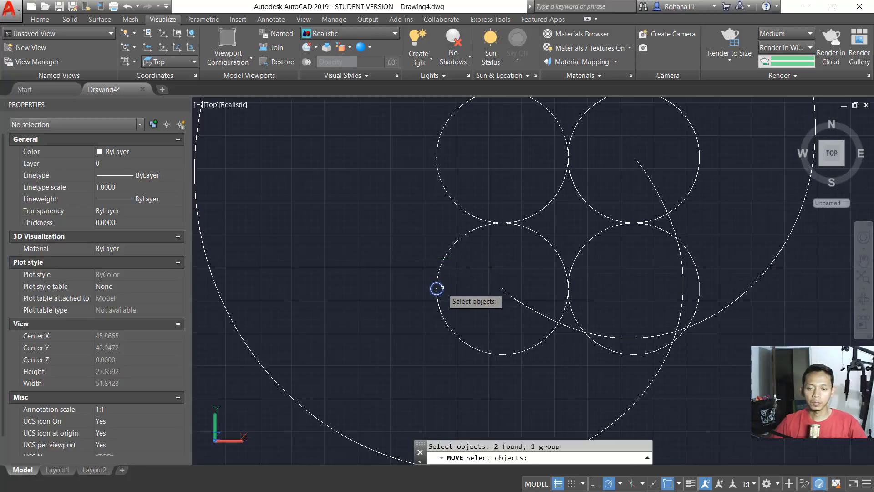
key(Return)
click(363, 300)
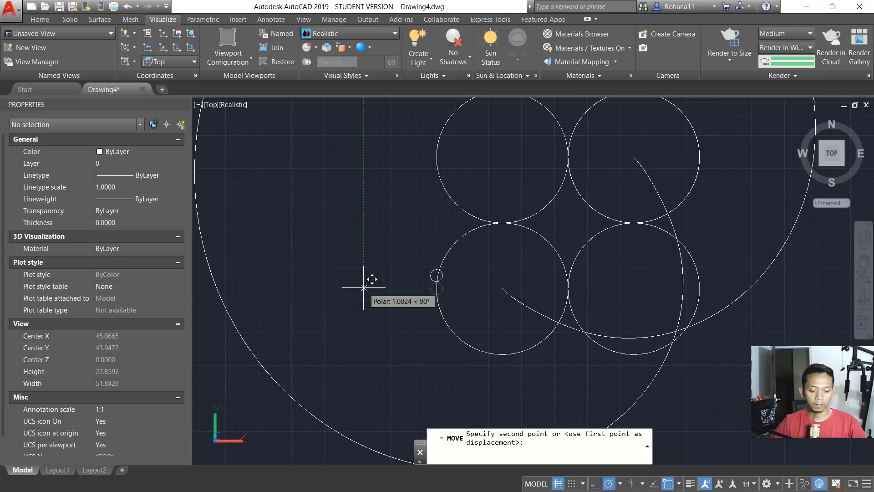
text(5)
key(Return)
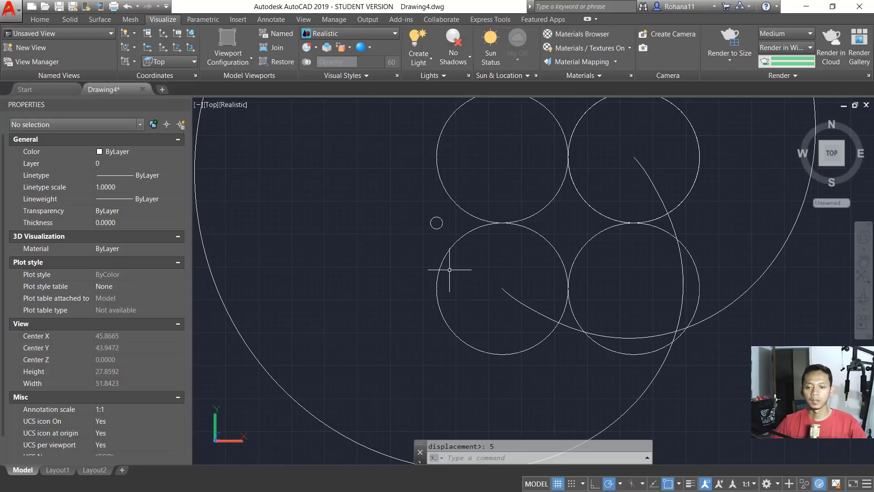
scroll(449, 270, down, 2)
shift+middle_drag(462, 304, 534, 317)
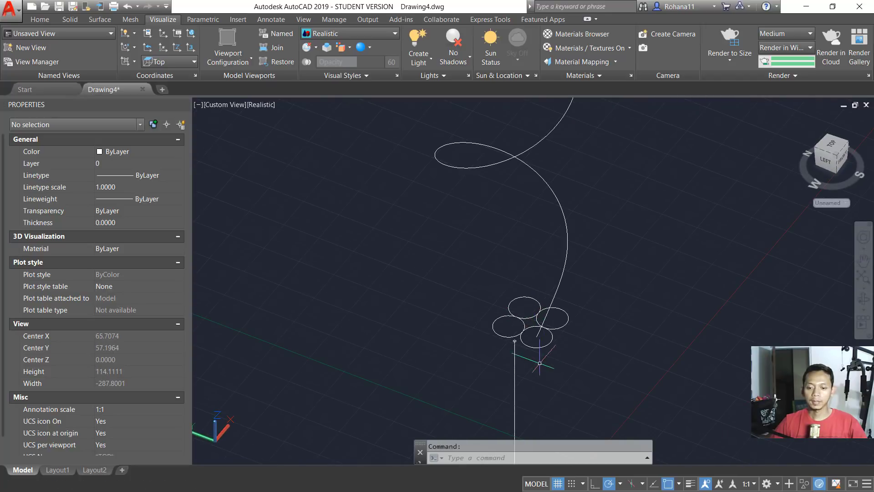
scroll(539, 363, up, 3)
Move the vertical line and its small circle 25 units down along Z
text(m)
key(Return)
click(523, 363)
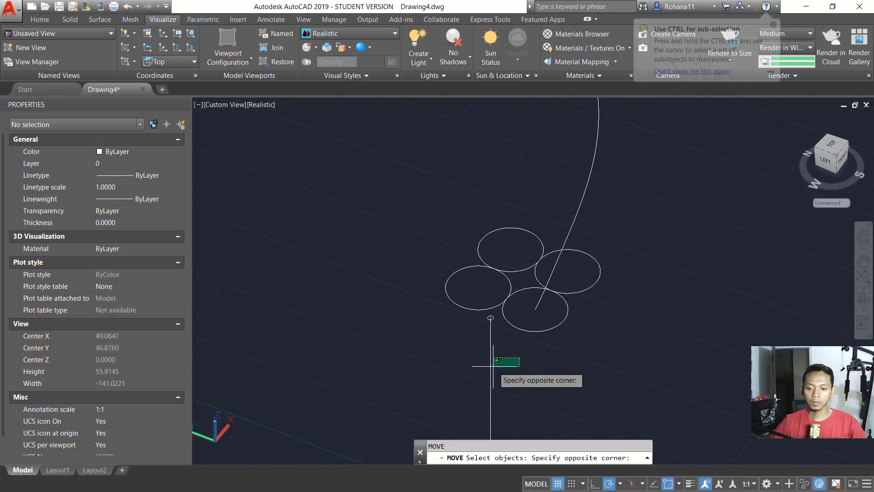
click(485, 352)
key(Return)
click(646, 297)
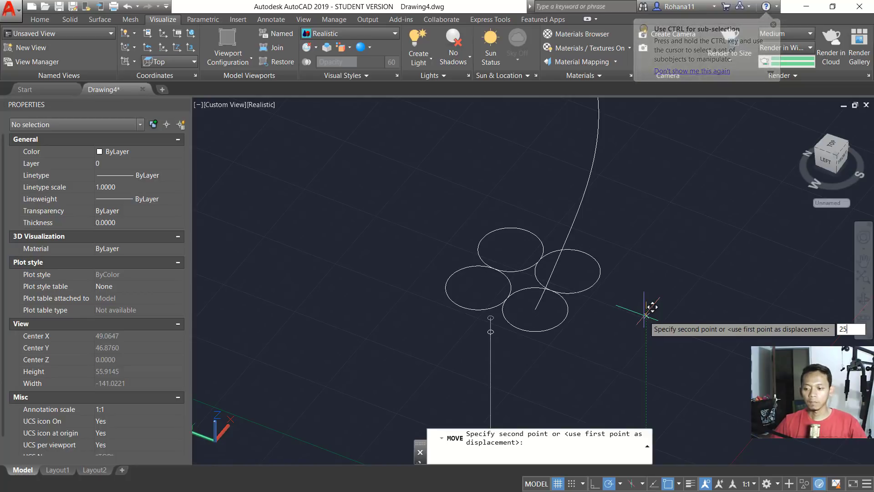
text(25)
key(Return)
scroll(601, 336, down, 3)
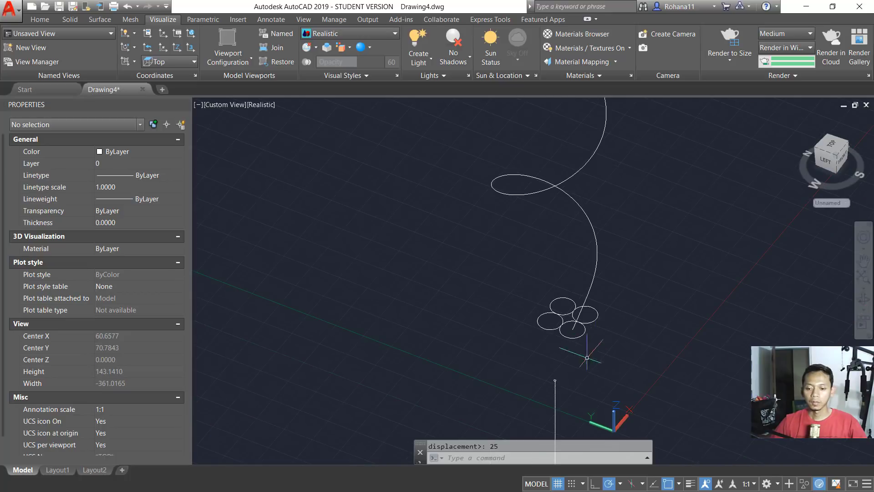
scroll(587, 392, up, 4)
scroll(586, 398, up, 2)
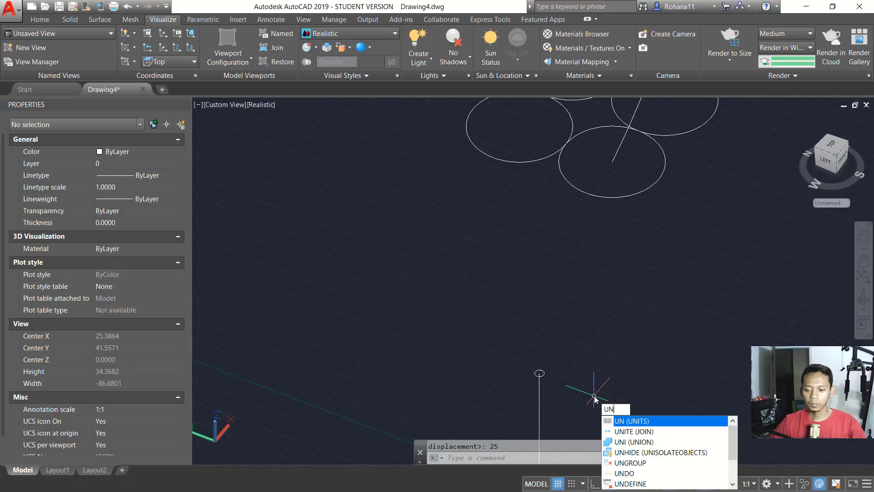
Ungroup the group and delete the small circle at the line's end
text(GROUP)
key(Return)
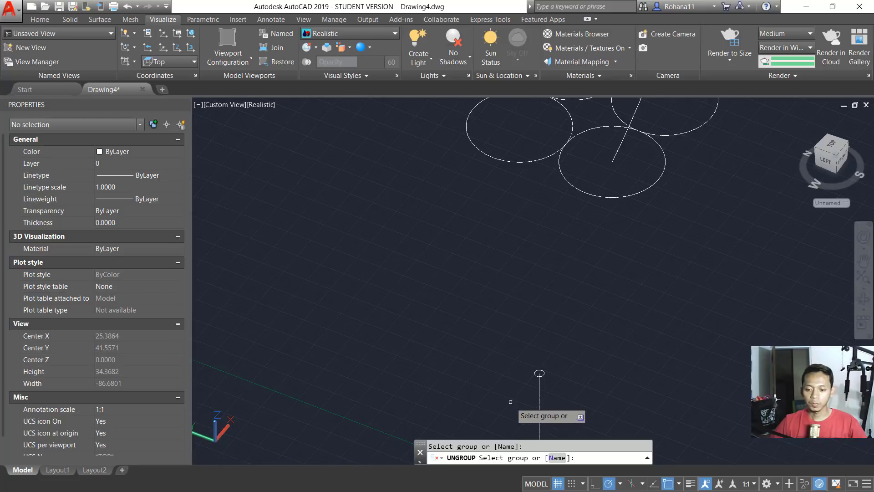
click(539, 397)
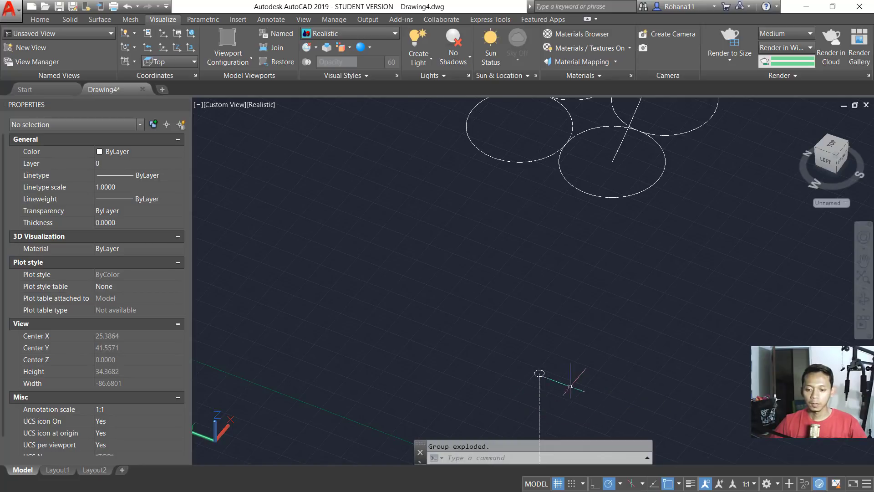
scroll(557, 382, up, 2)
click(549, 353)
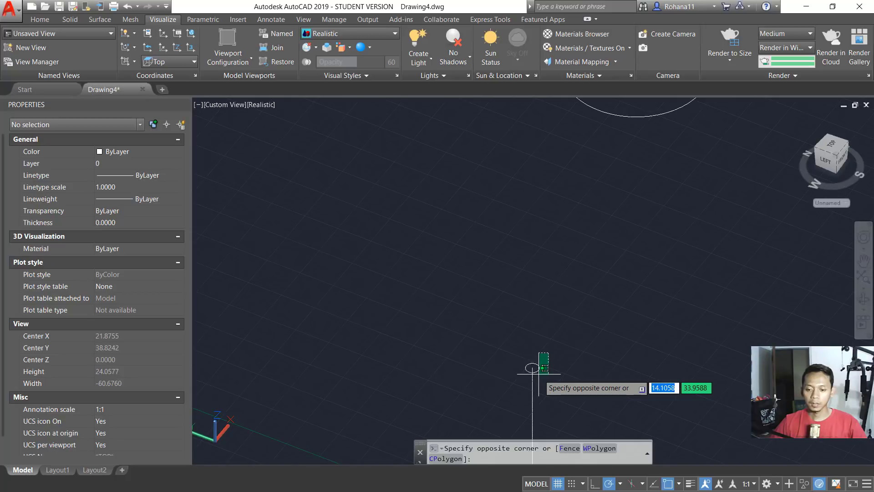
click(536, 373)
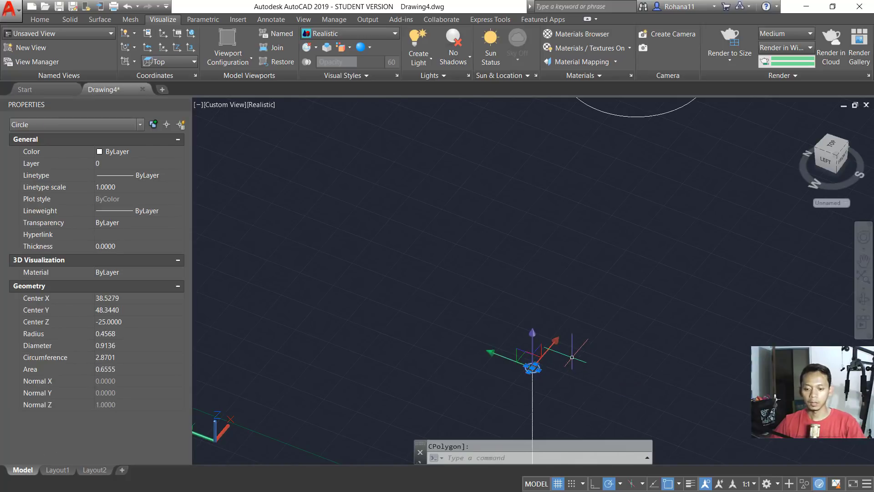
key(Delete)
scroll(588, 319, down, 2)
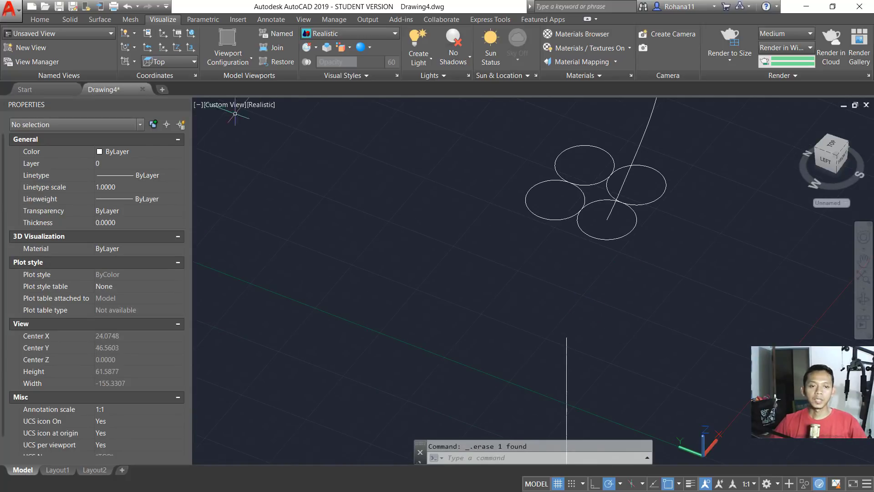
Return the viewport to the Top preset view
click(228, 105)
click(250, 130)
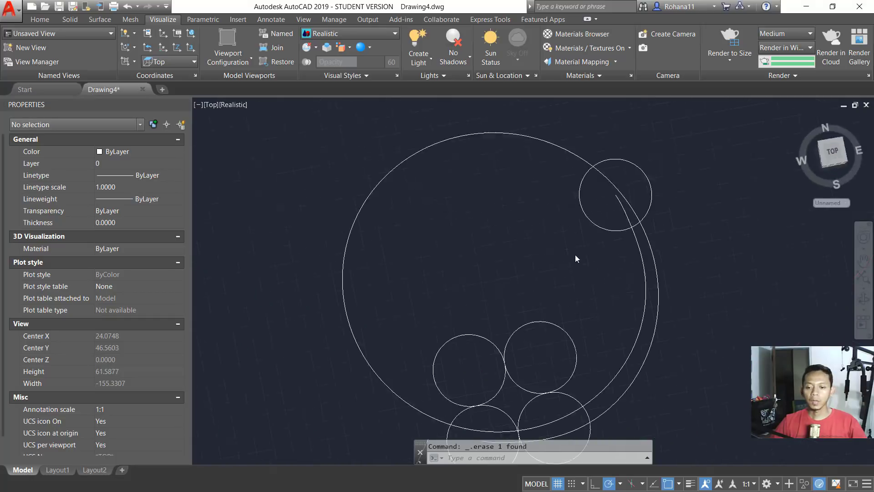
key(Return)
Draw a radius-2 circle and copy it directly above itself
click(396, 311)
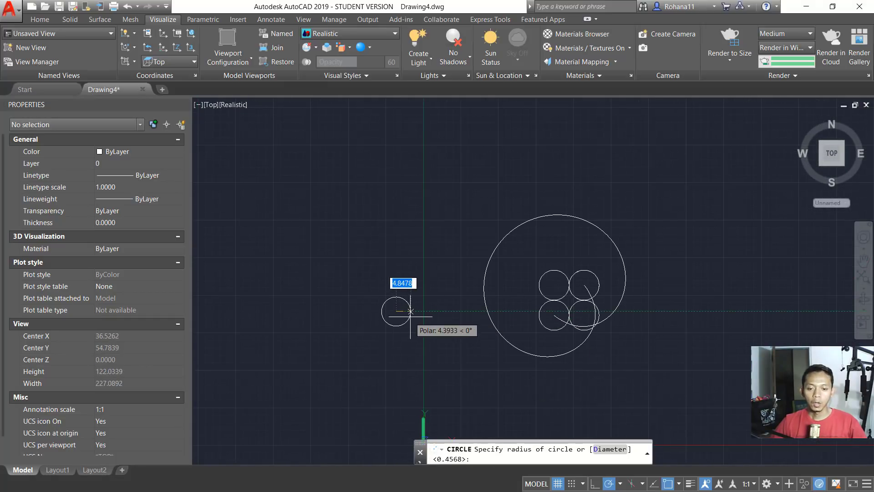
text(2)
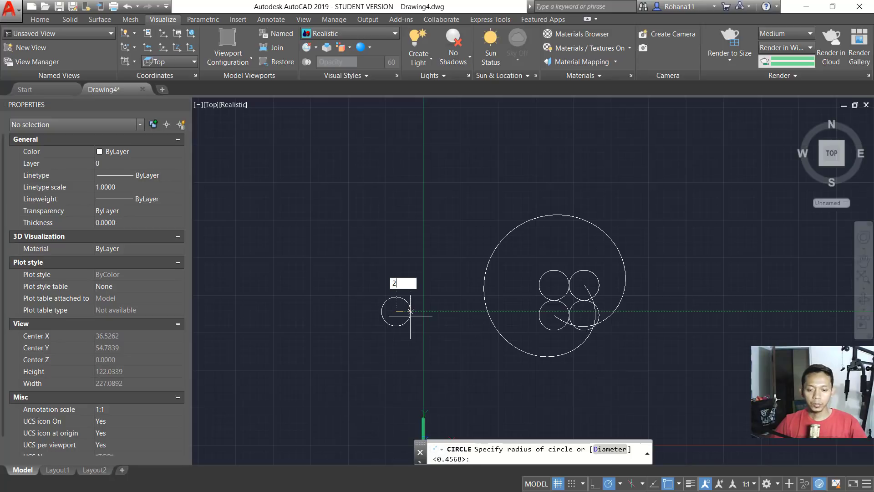
key(Return)
scroll(372, 310, up, 2)
scroll(375, 310, up, 2)
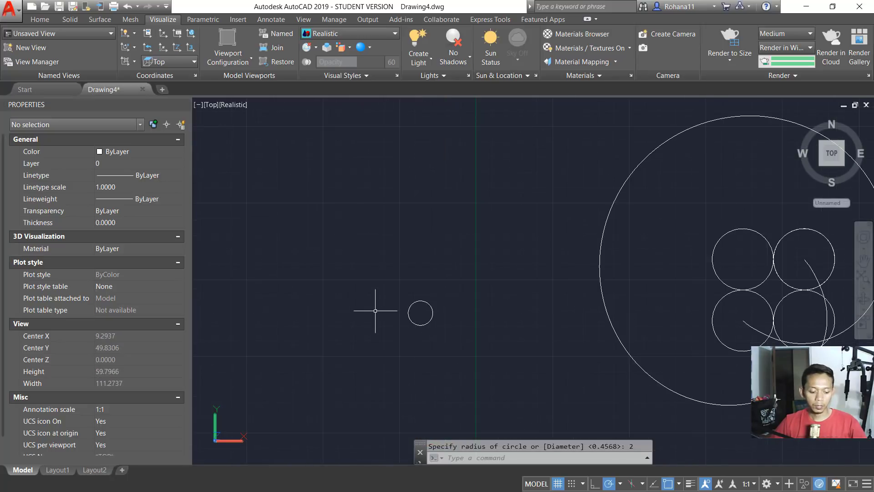
text(co)
key(Return)
click(444, 278)
click(395, 354)
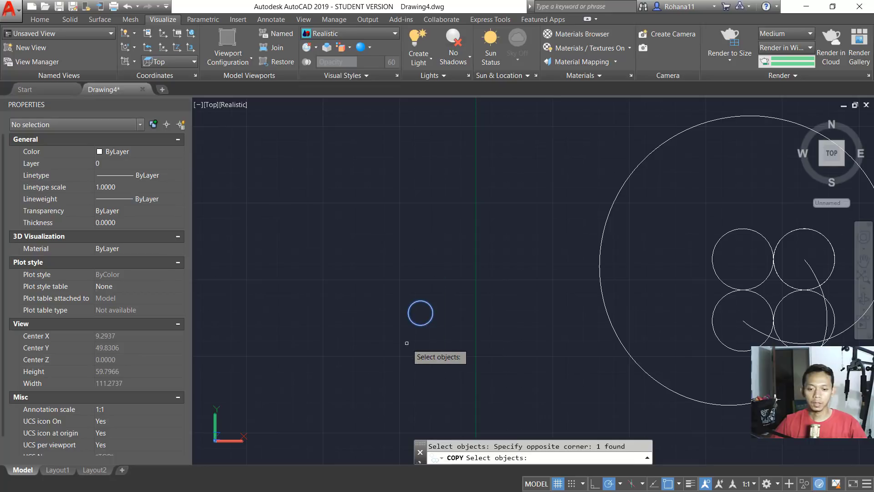
key(Return)
click(420, 324)
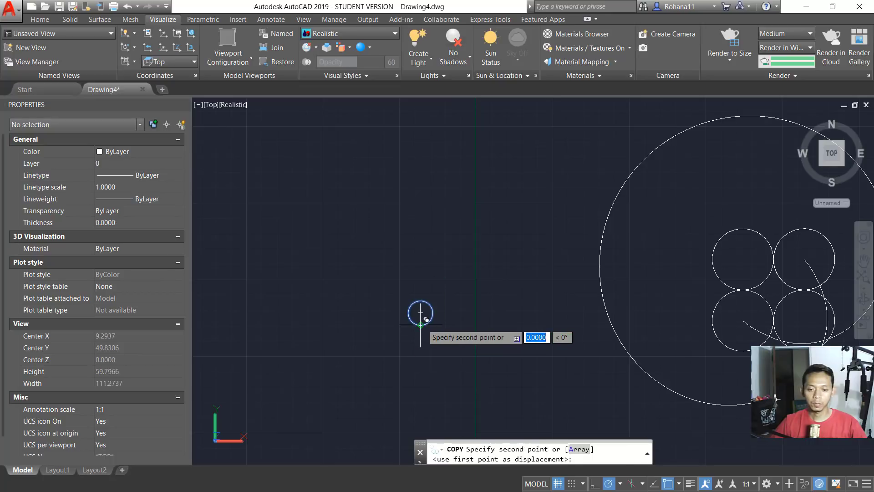
click(420, 300)
Copy the stacked pair to the right, forming a four-circle square
key(Return)
click(459, 261)
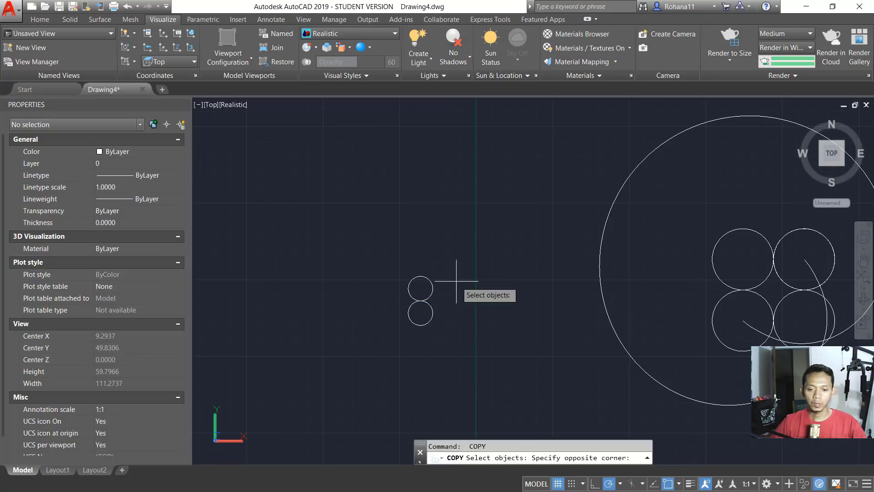
click(419, 321)
key(Return)
click(408, 312)
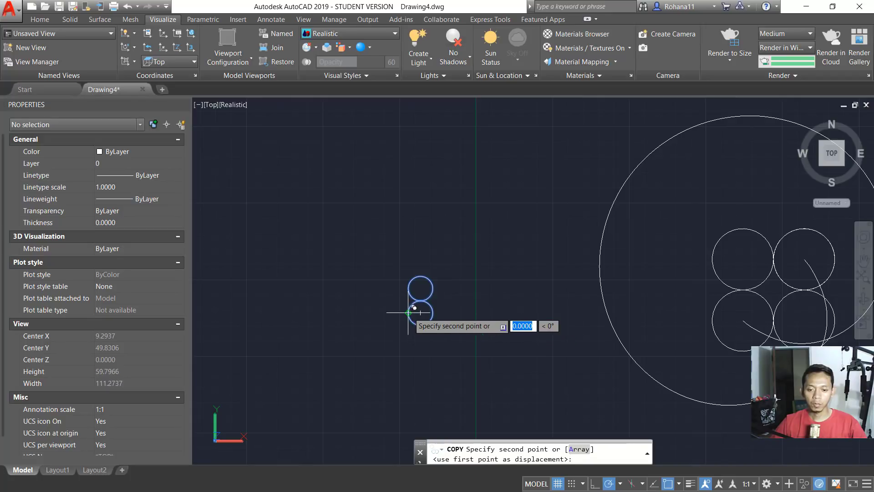
click(432, 313)
key(Return)
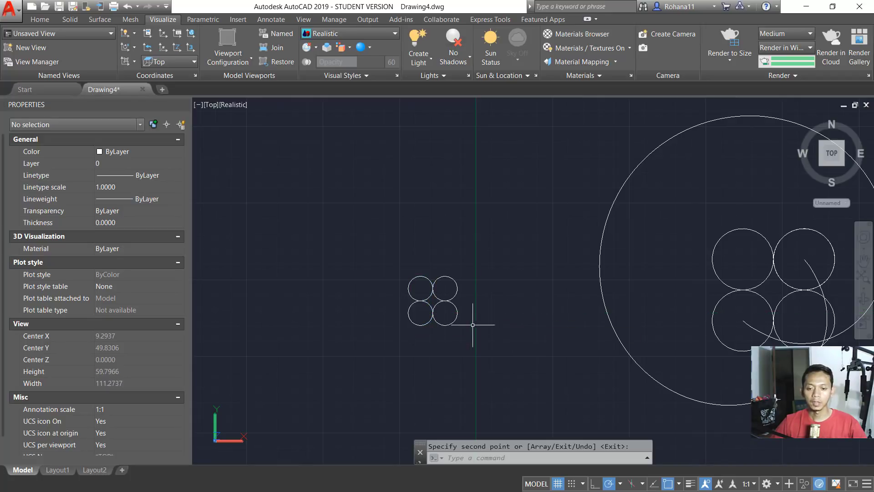
shift+middle_drag(428, 324, 463, 282)
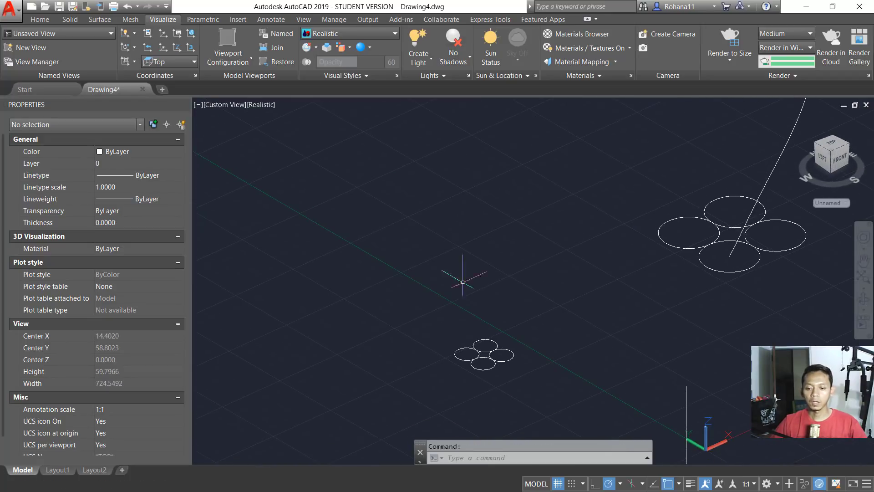
Move the four small circles, basing at the M2P midpoint of two opposite centres
scroll(486, 363, up, 2)
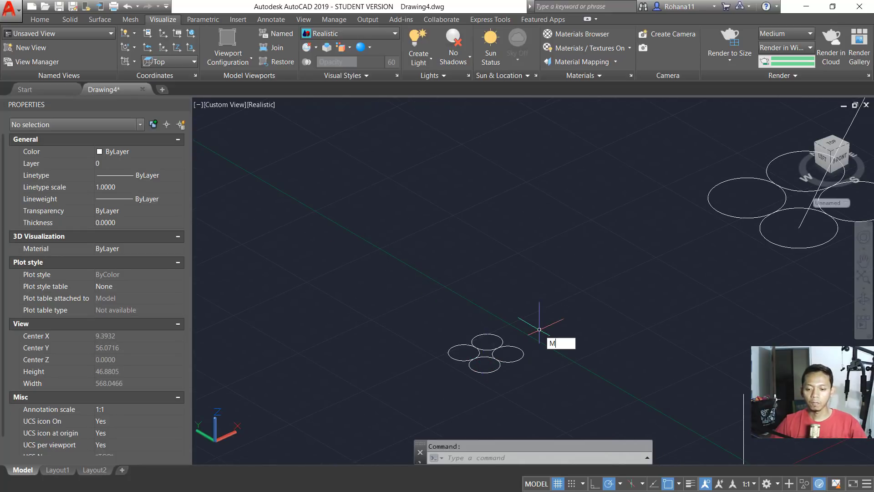
key(Return)
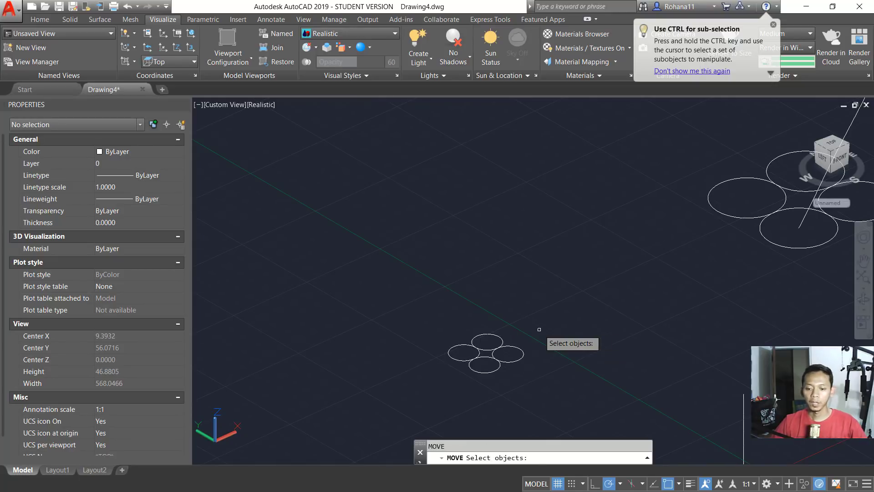
text(m2p)
key(Return)
click(532, 346)
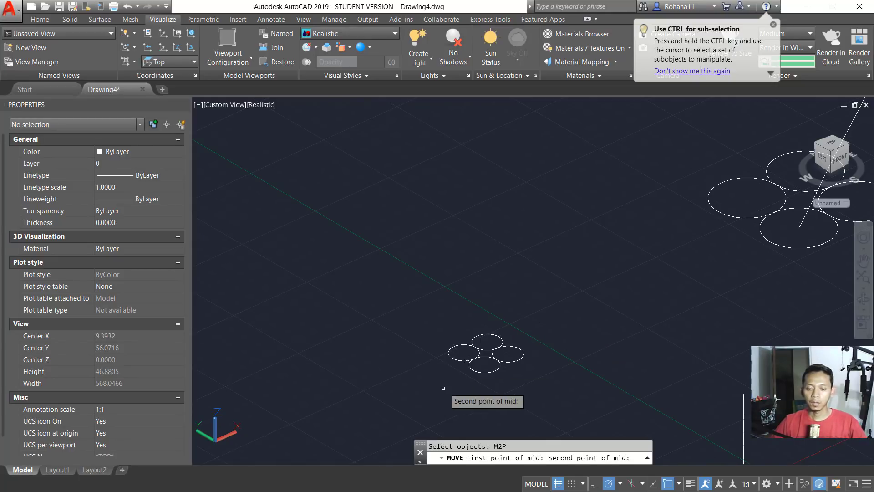
key(Escape)
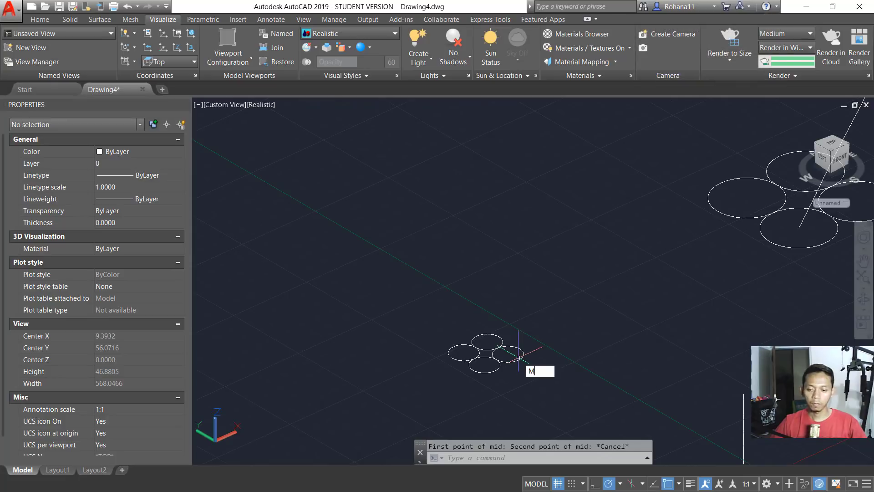
key(Return)
click(506, 319)
click(468, 367)
key(Return)
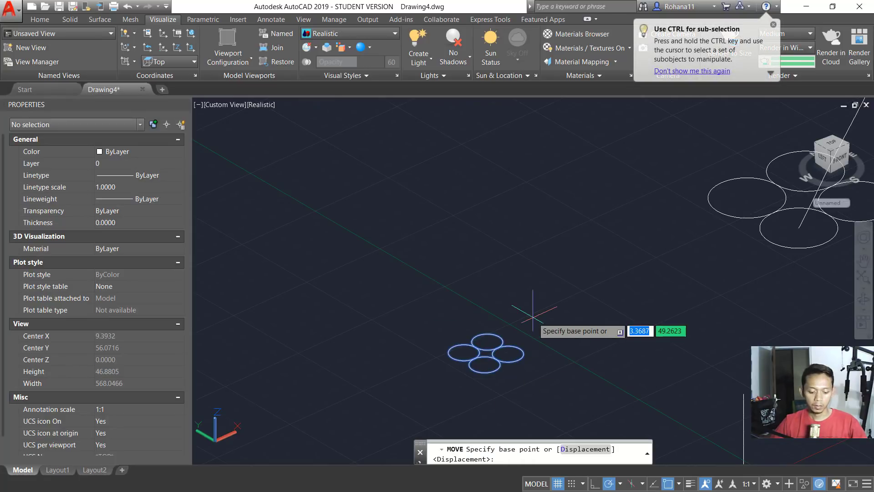
key(Return)
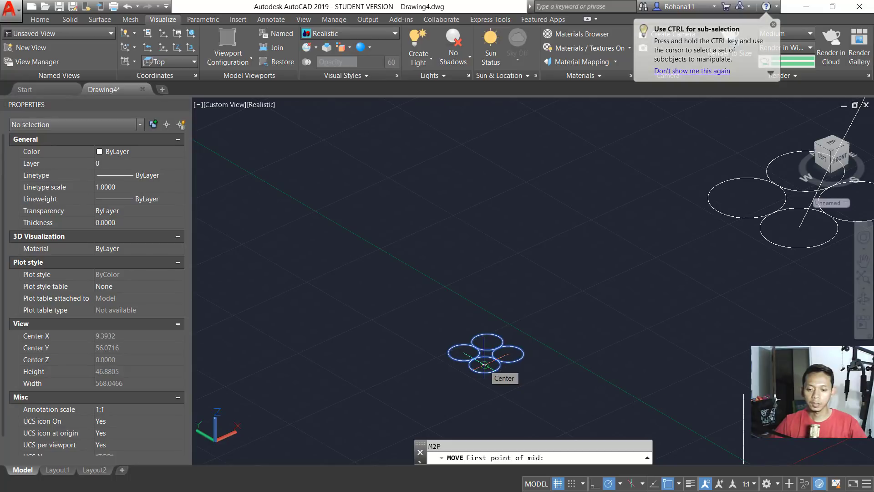
click(484, 364)
click(485, 339)
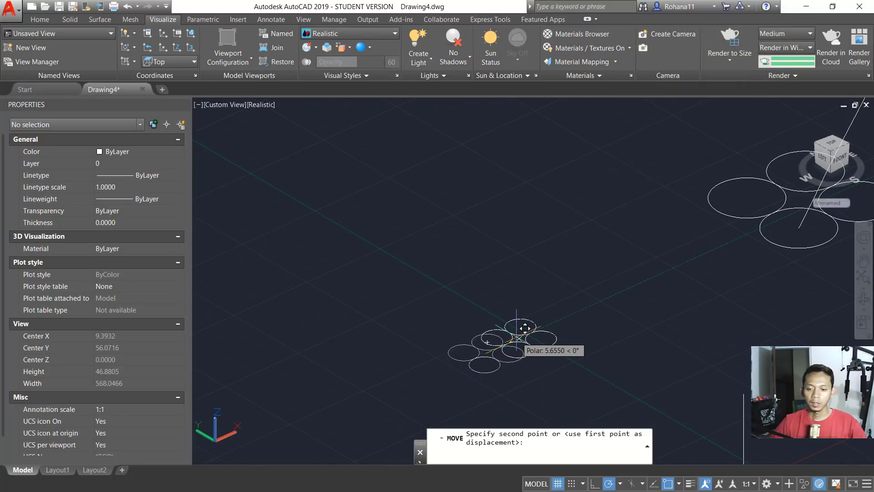
Place them at the midpoint between the right and left large circle centres
scroll(705, 287, up, 3)
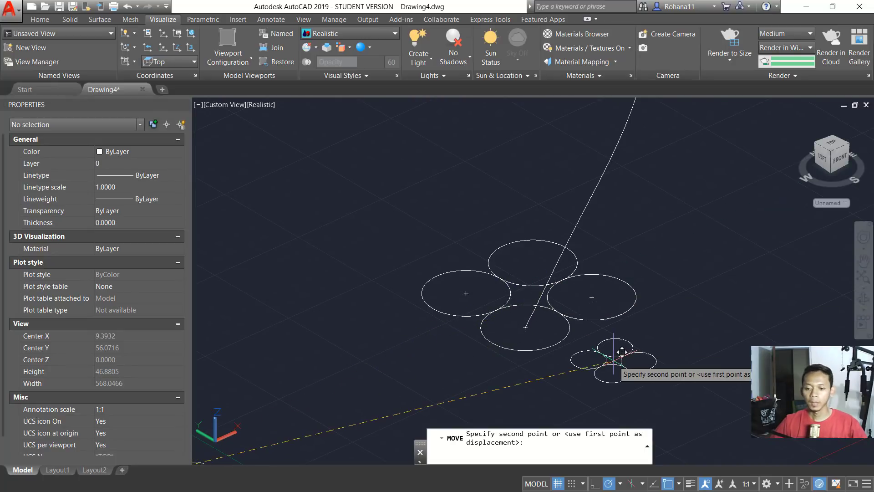
text(m2p)
key(Return)
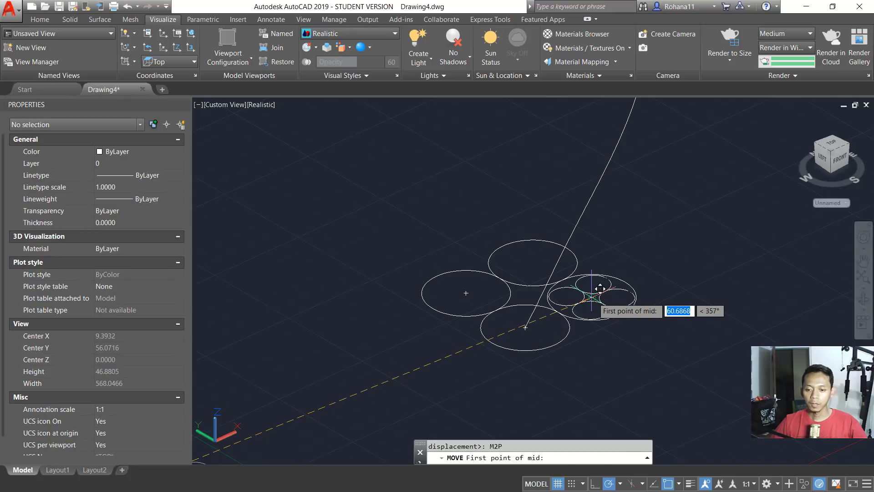
click(599, 287)
click(467, 294)
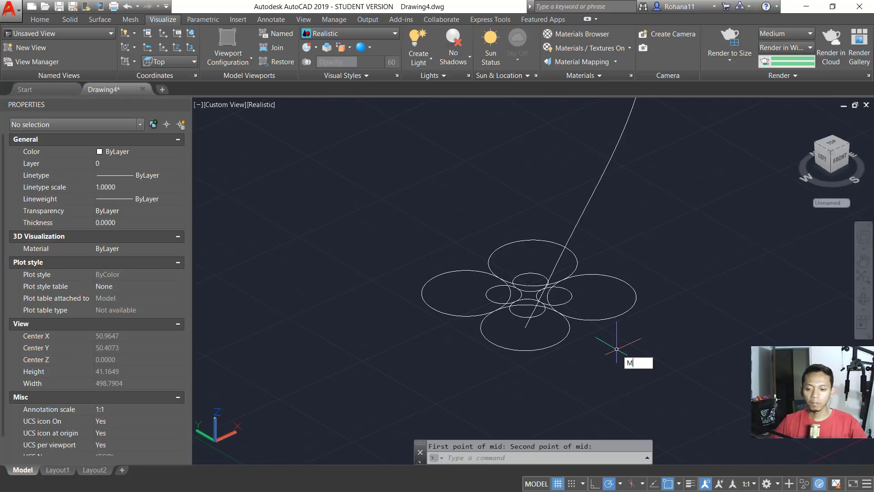
key(Return)
click(555, 288)
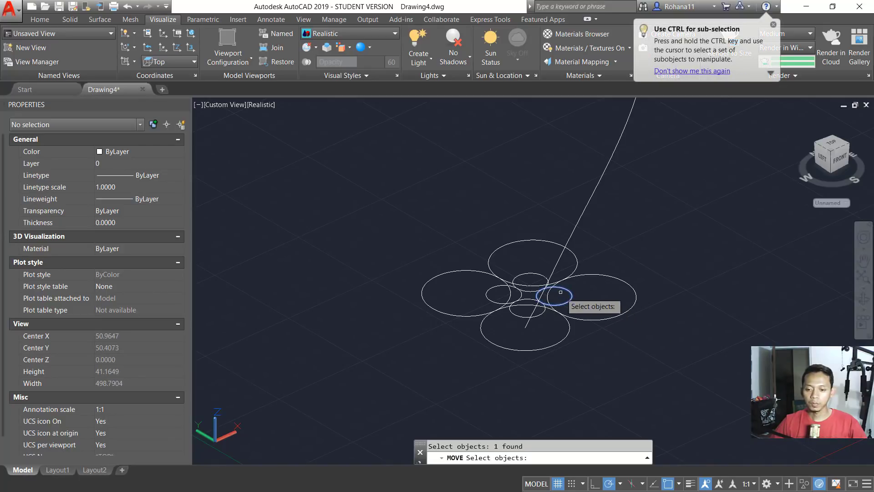
Move the four small circles 375 units straight down in -Z
click(542, 276)
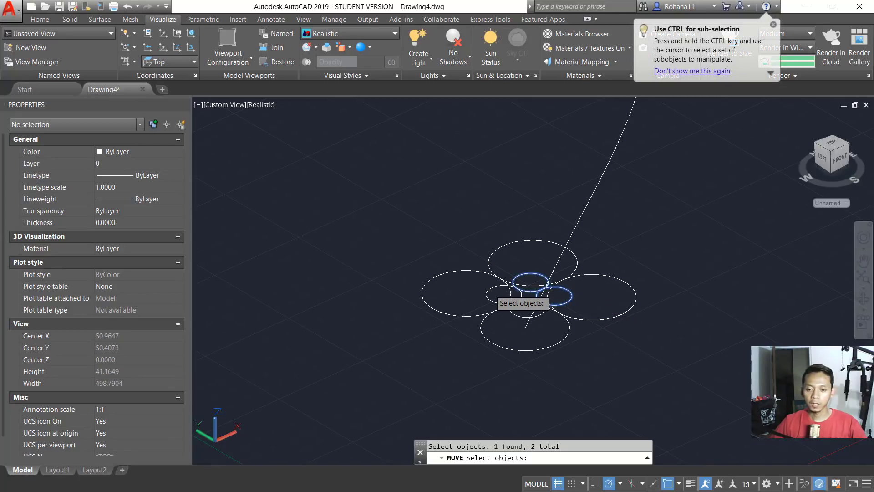
click(489, 289)
scroll(517, 314, down, 5)
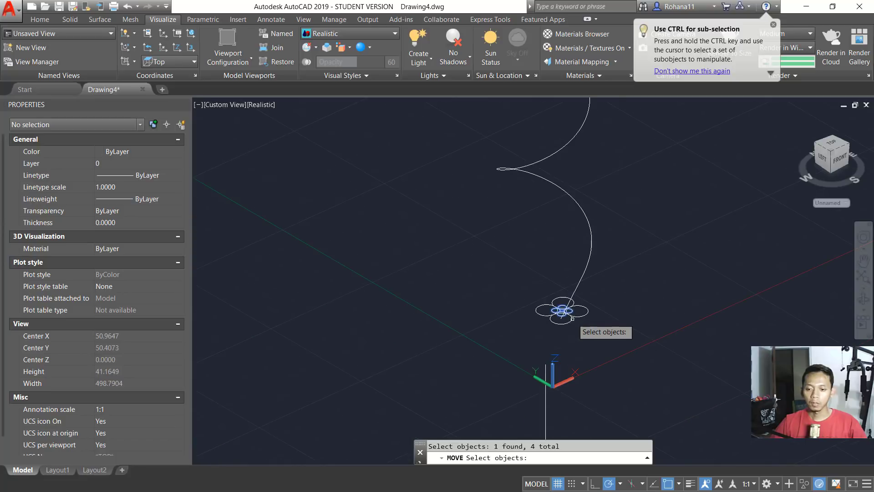
key(Return)
click(644, 258)
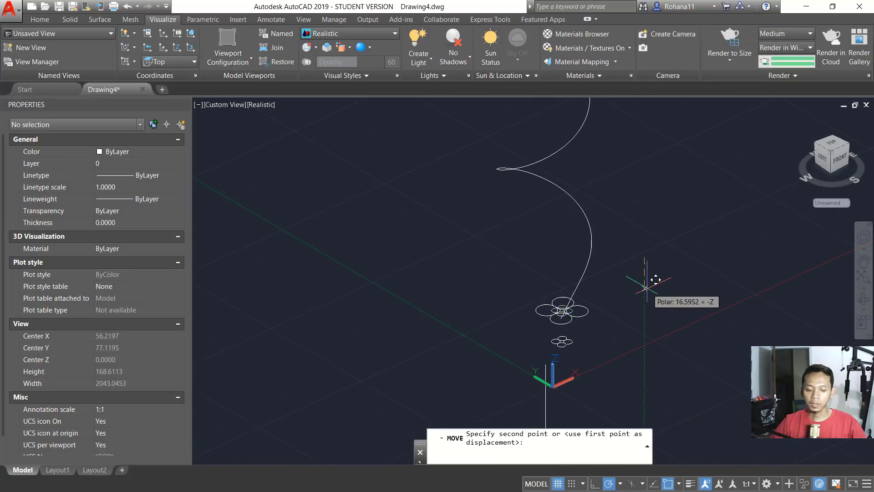
text(375)
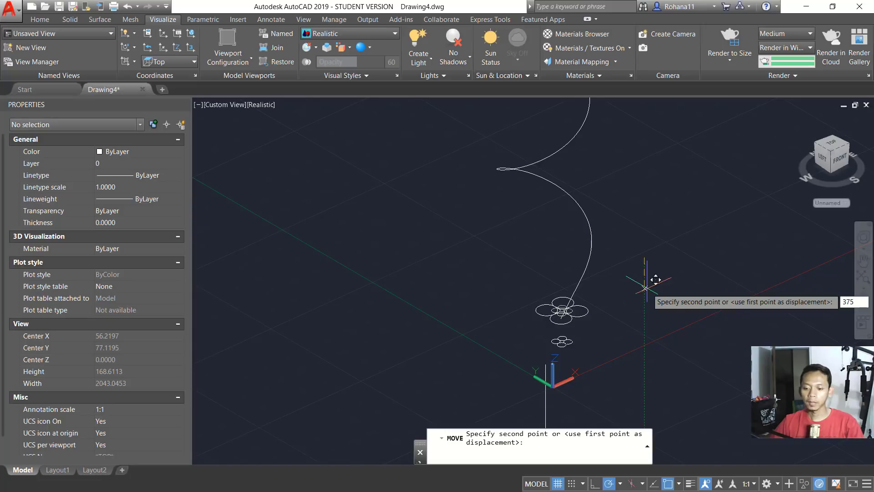
key(Return)
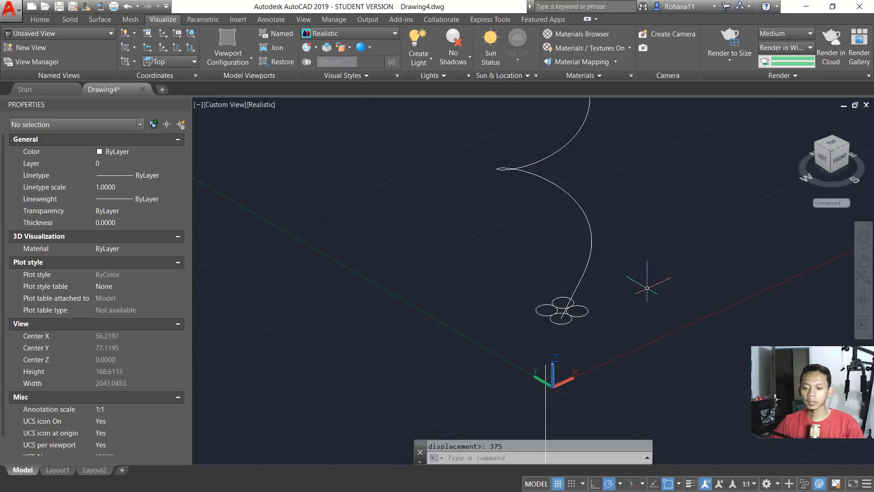
scroll(606, 302, down, 10)
scroll(613, 378, up, 5)
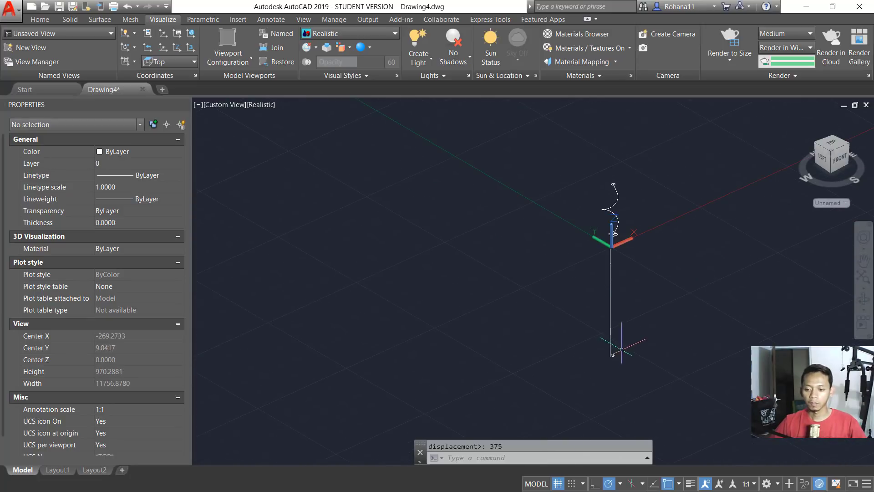
mouse_move(619, 299)
shift+middle_down()
mouse_move(651, 339)
mouse_move(619, 363)
mouse_move(616, 277)
shift+middle_up()
scroll(616, 272, up, 5)
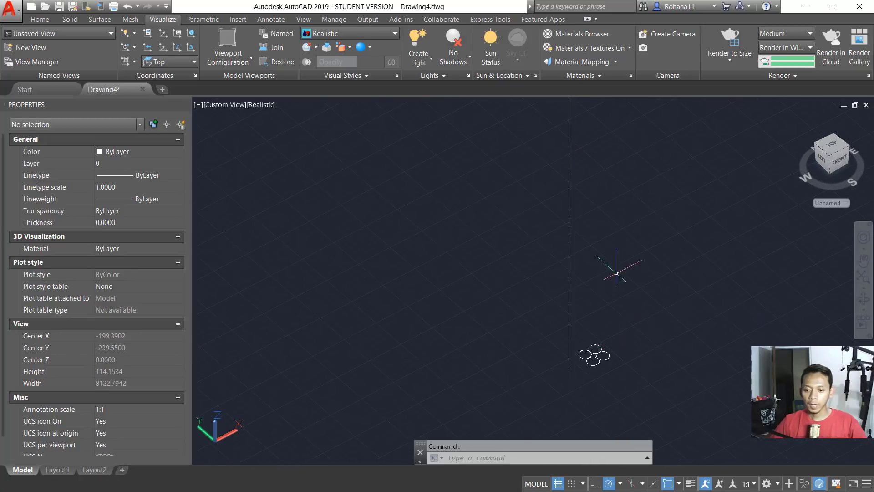
Stretch the vertical line's bottom grip to the small profile's centre
click(614, 205)
click(565, 237)
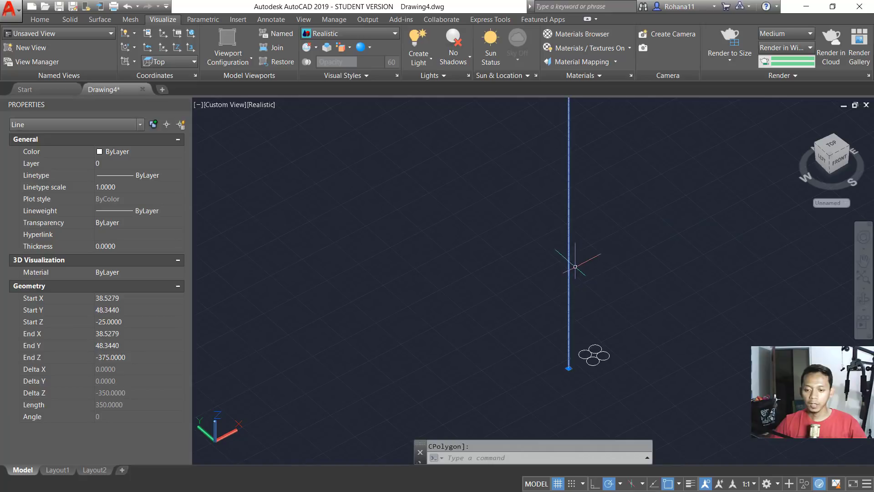
scroll(581, 357, up, 5)
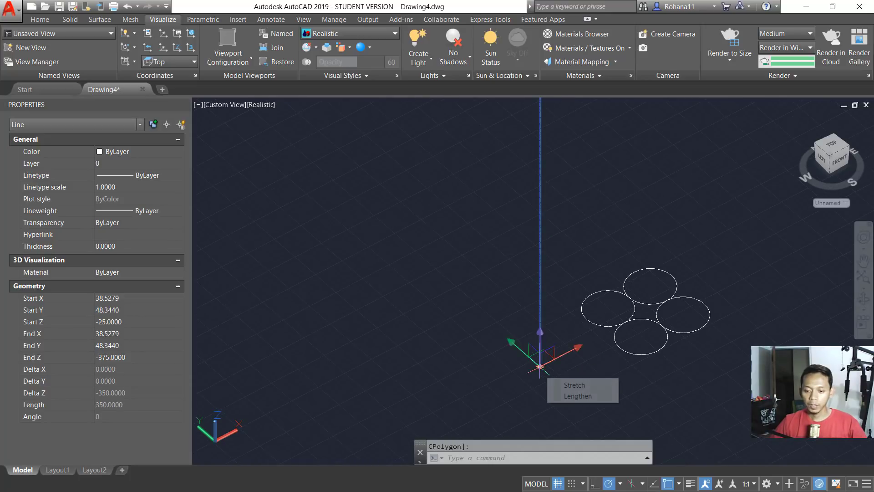
click(539, 365)
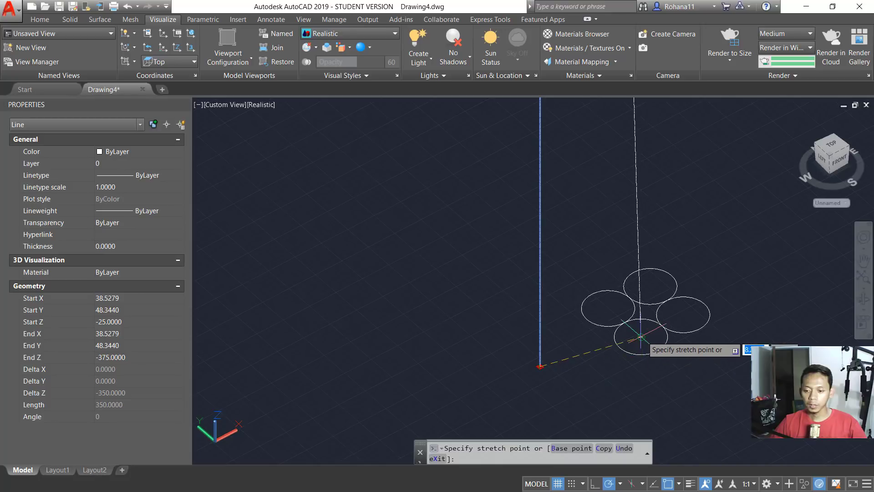
click(641, 337)
key(ctrl+y)
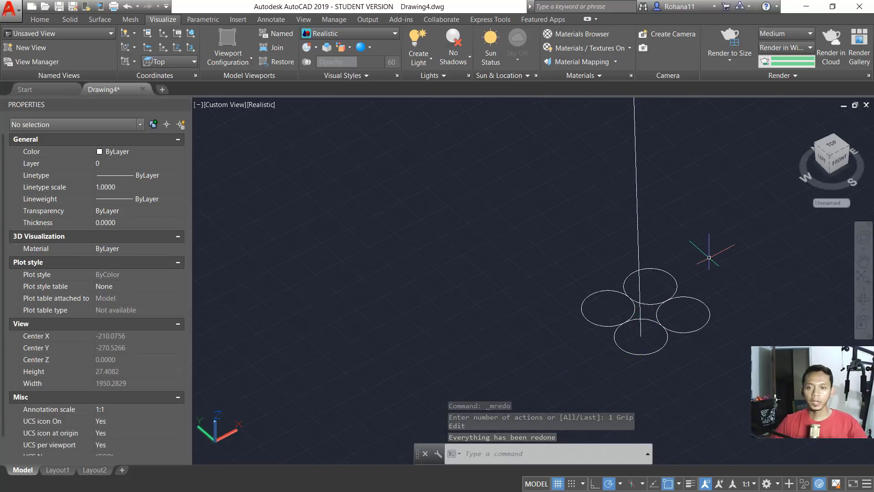
shift+middle_drag(709, 257, 514, 235)
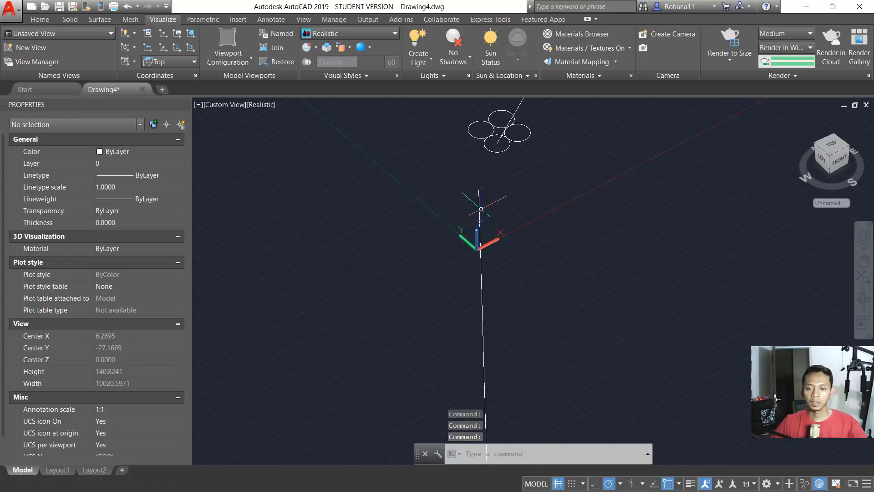
scroll(508, 183, up, 2)
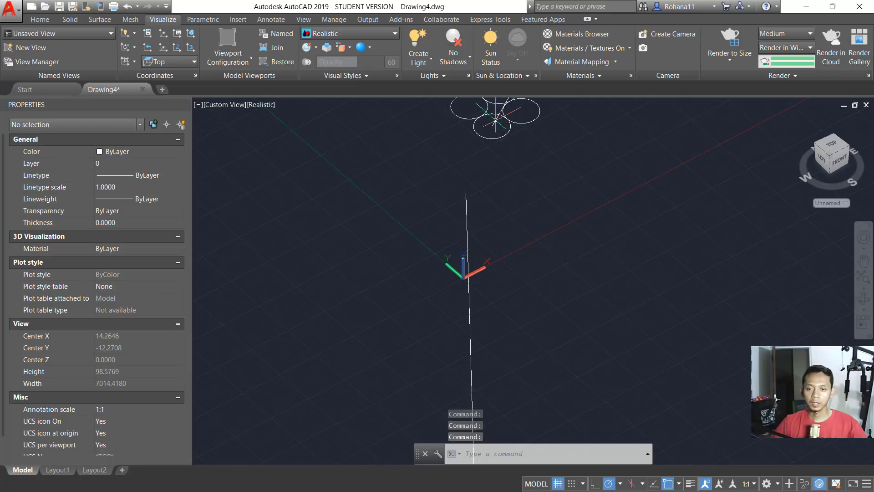
middle_drag(552, 172, 551, 247)
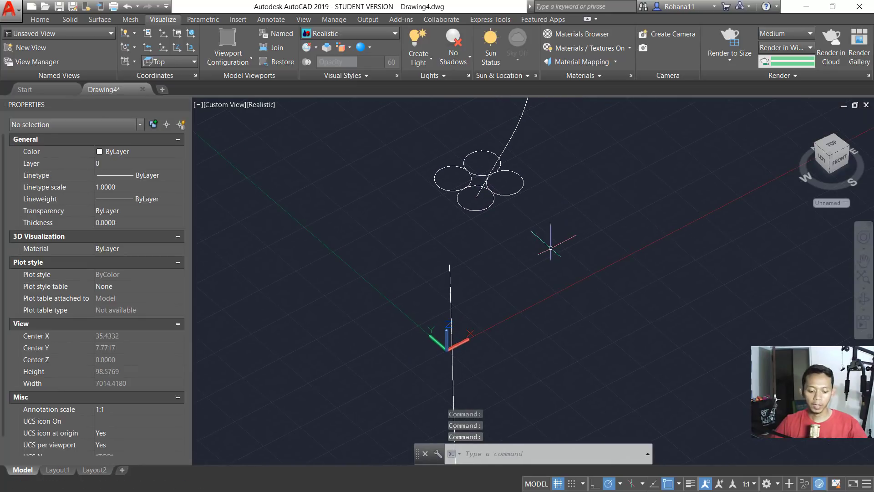
Add a tangent BLEND curve from the vertical line's top to the spiral spline's lower end
text(BLEND)
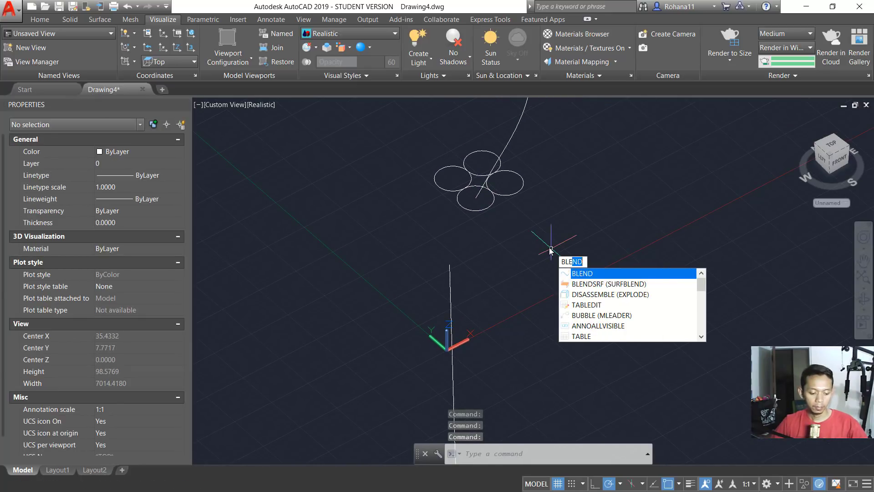
key(Return)
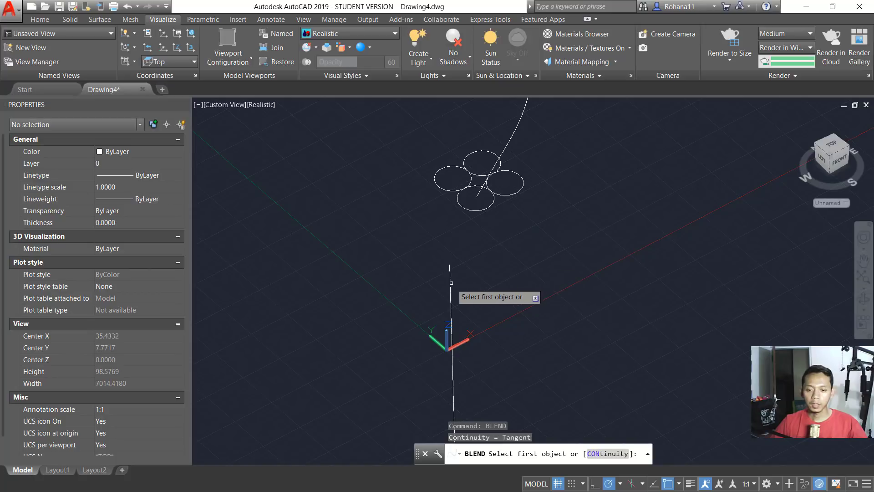
click(451, 282)
scroll(486, 209, up, 2)
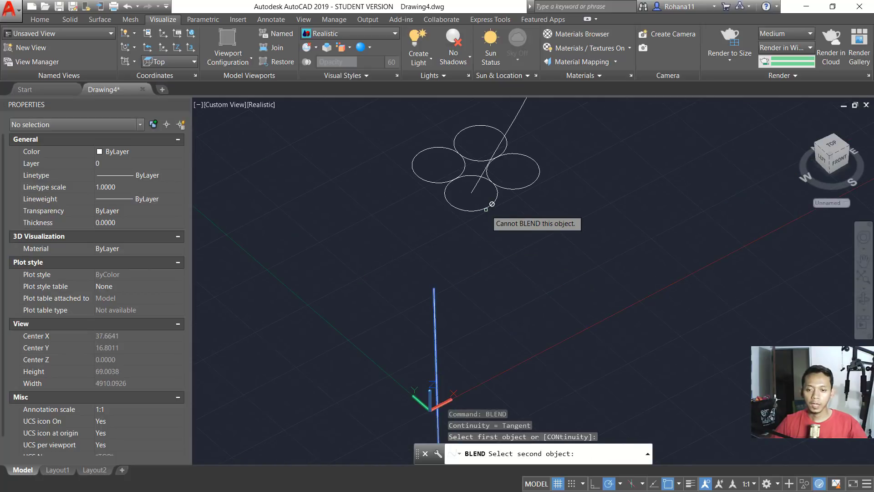
click(475, 186)
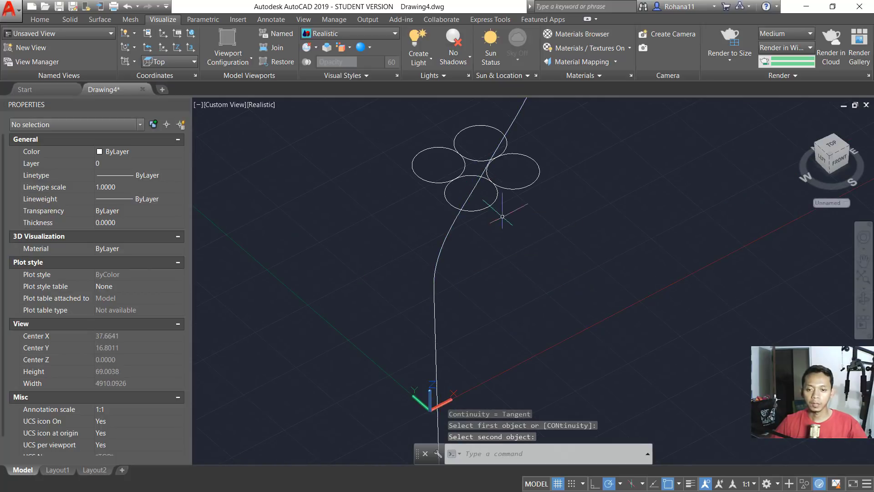
scroll(507, 223, down, 3)
scroll(559, 187, down, 2)
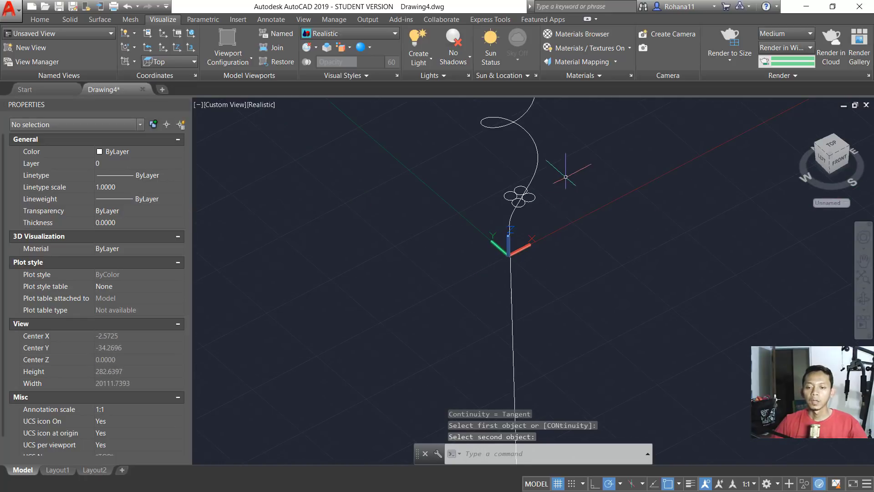
shift+middle_drag(564, 179, 560, 206)
scroll(543, 238, up, 1)
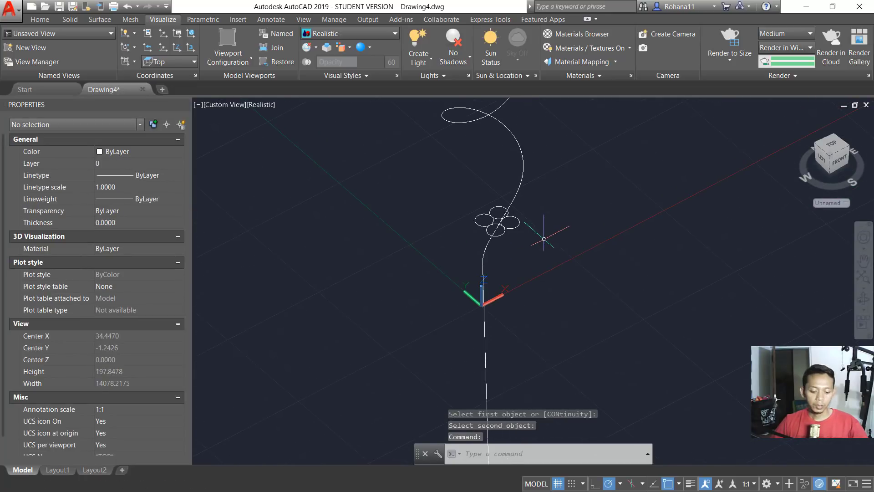
Join the two lower path curves into one with JOIN
key(Return)
click(533, 331)
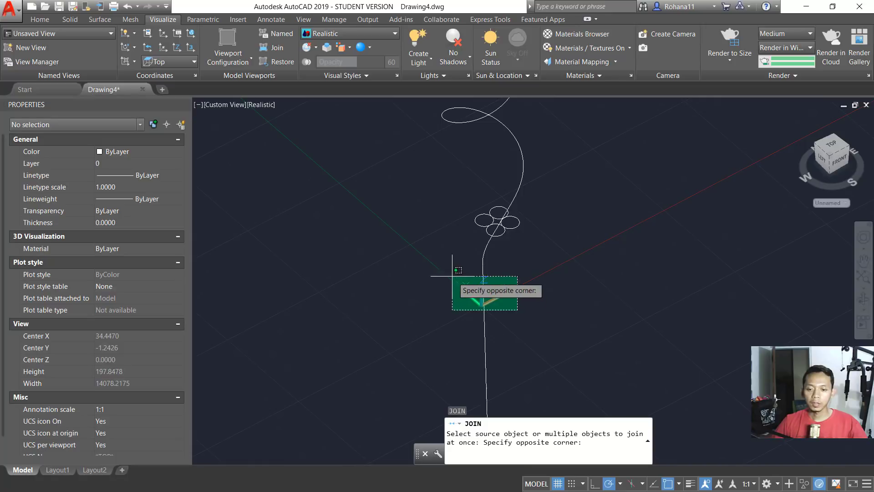
click(449, 257)
key(Return)
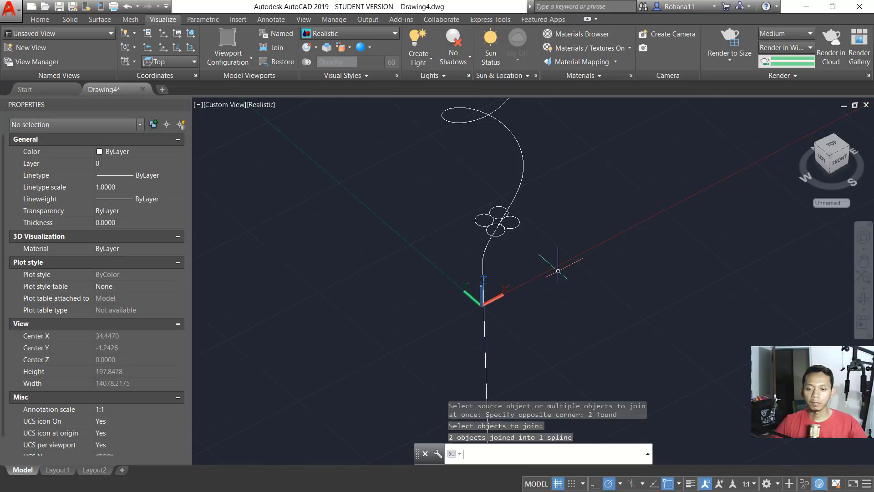
Join the upper curve and spiral pieces, merging three curves into one spline
key(Return)
click(548, 221)
click(503, 176)
scroll(503, 176, down, 4)
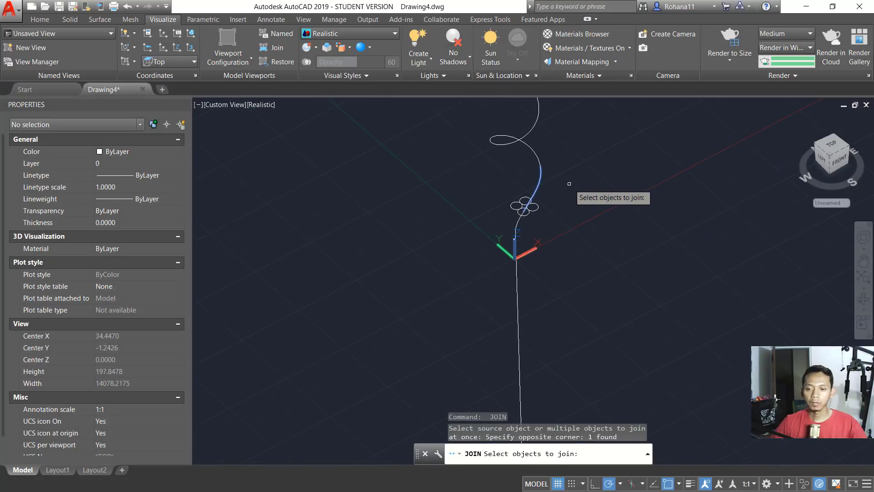
middle_drag(537, 191, 512, 283)
click(553, 268)
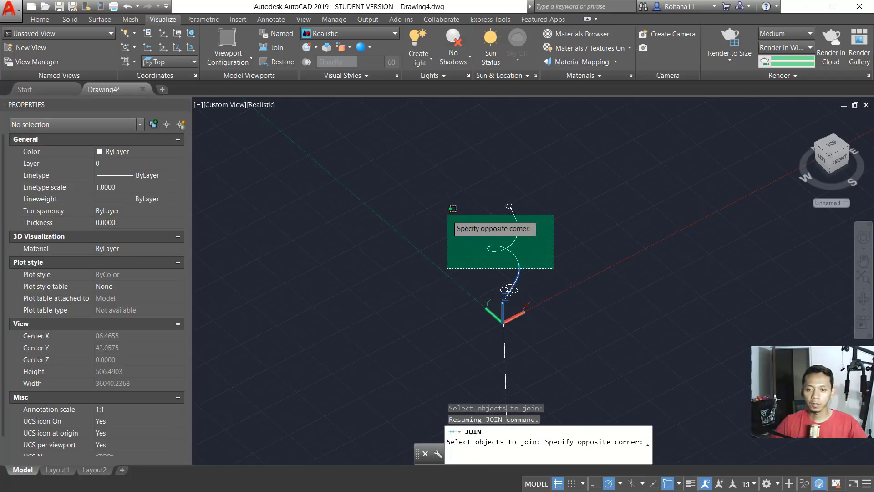
click(437, 200)
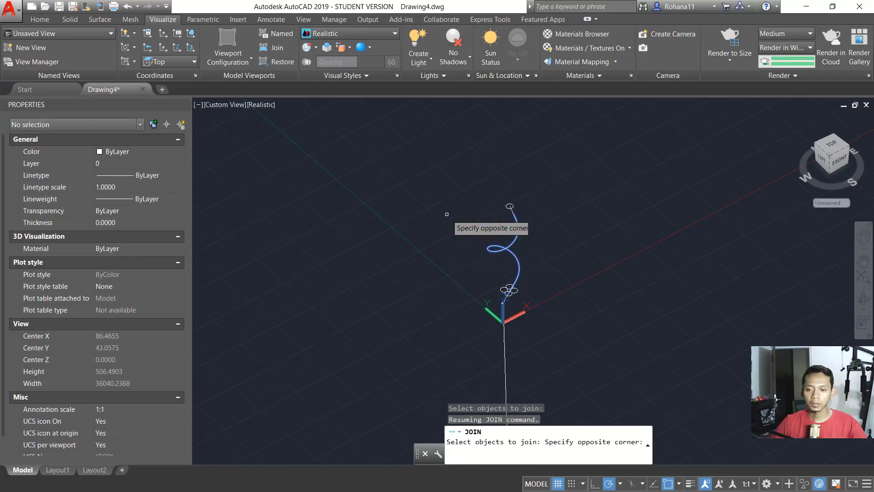
click(511, 210)
scroll(542, 232, up, 5)
key(Return)
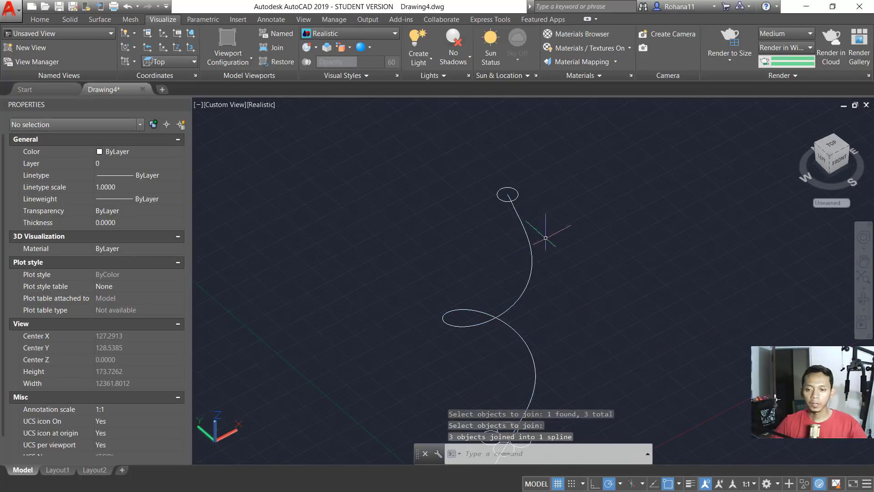
Orbit and select the joined path and upper curve to verify the continuous spline
shift+middle_drag(545, 237, 540, 201)
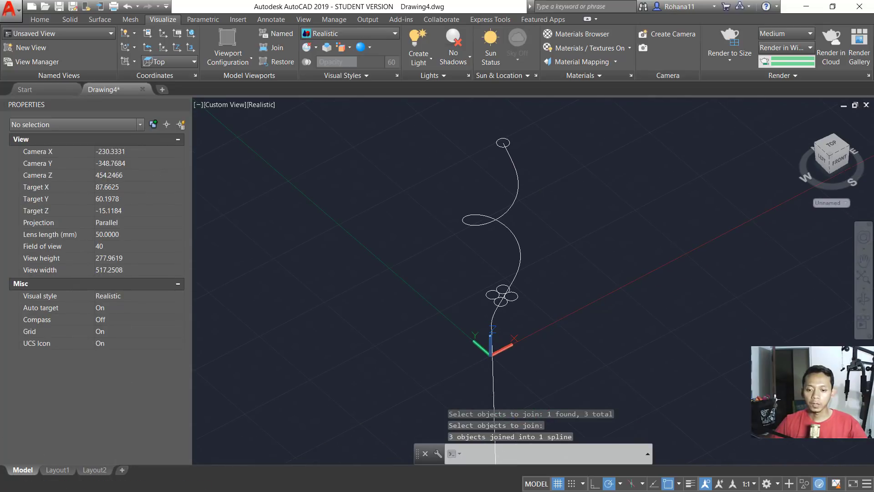
click(520, 368)
click(449, 357)
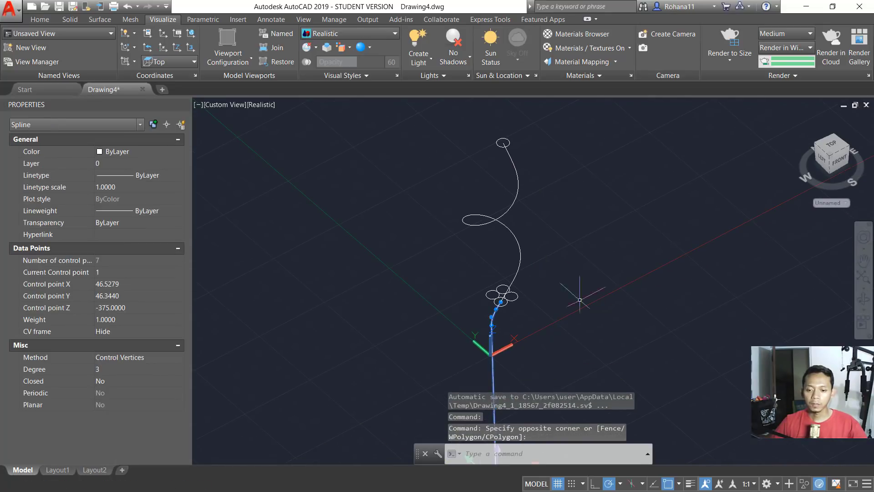
click(568, 234)
click(512, 196)
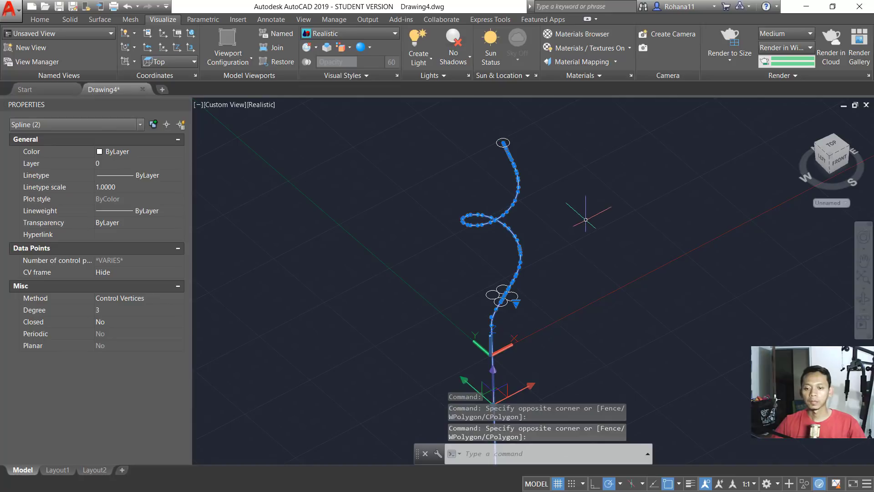
key(Escape)
scroll(555, 287, down, 3)
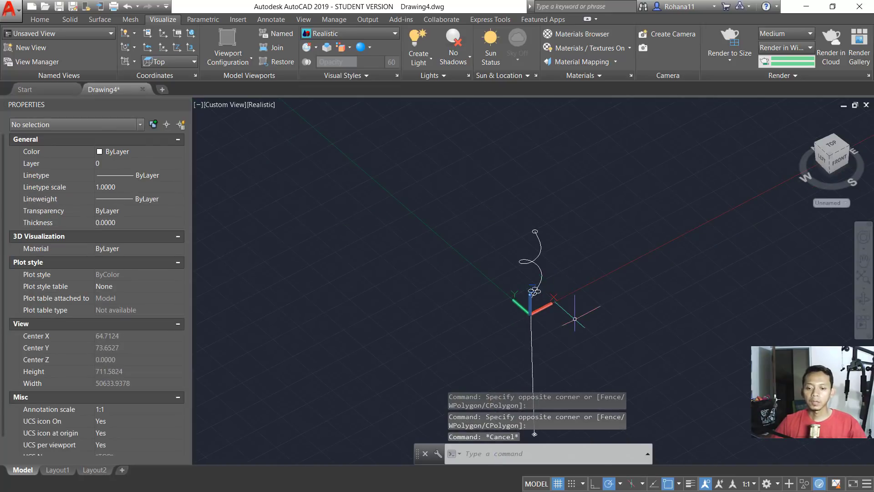
middle_drag(570, 307, 528, 259)
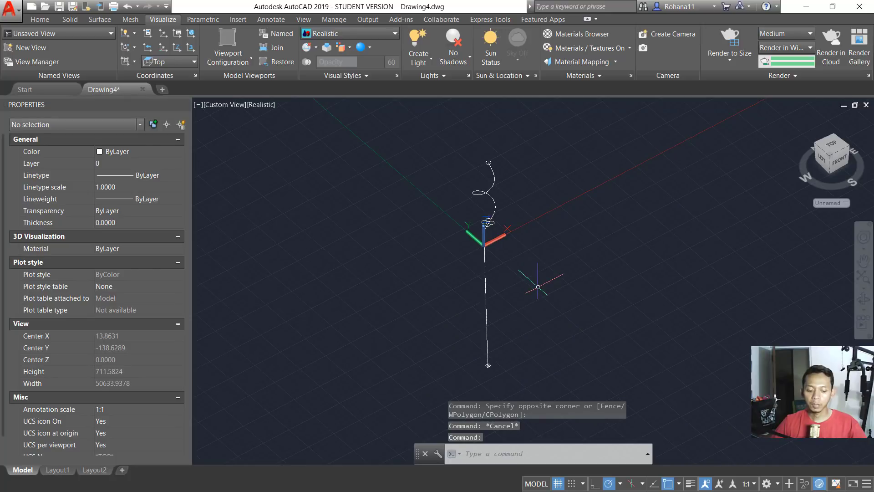
Start a solid LOFT with the bottom and upper circles as cross sections
text(LOFT)
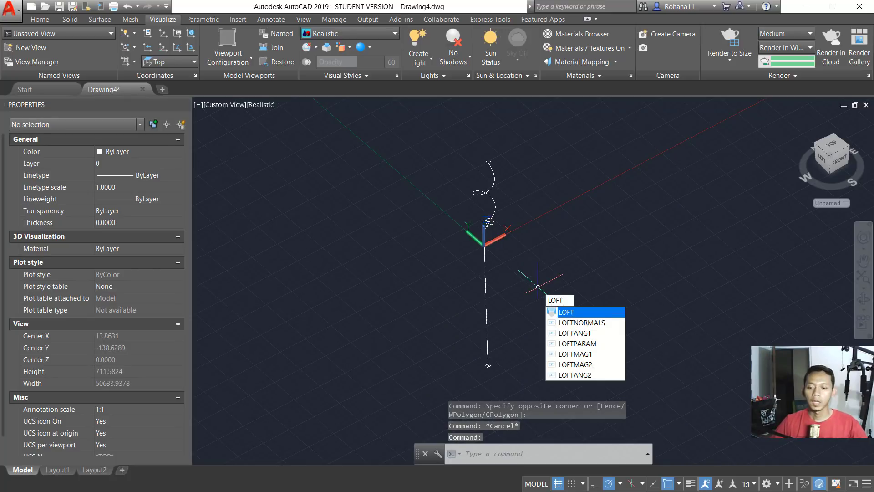
key(Return)
scroll(477, 370, up, 8)
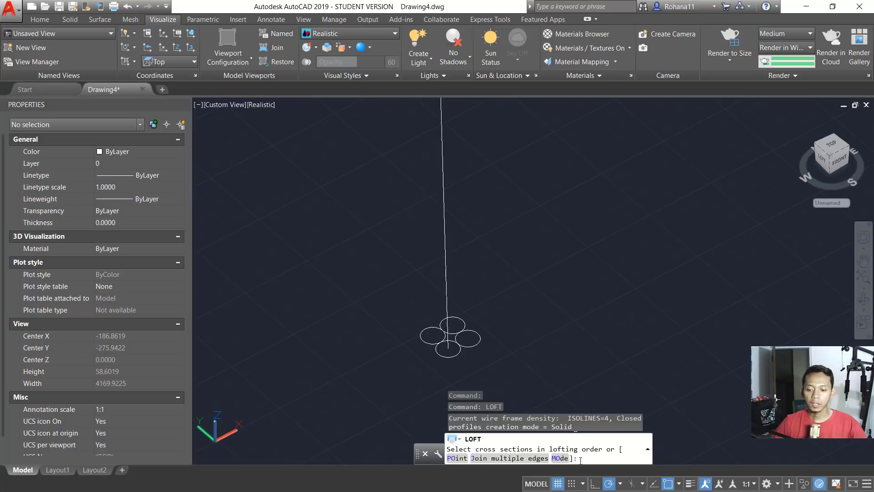
click(560, 457)
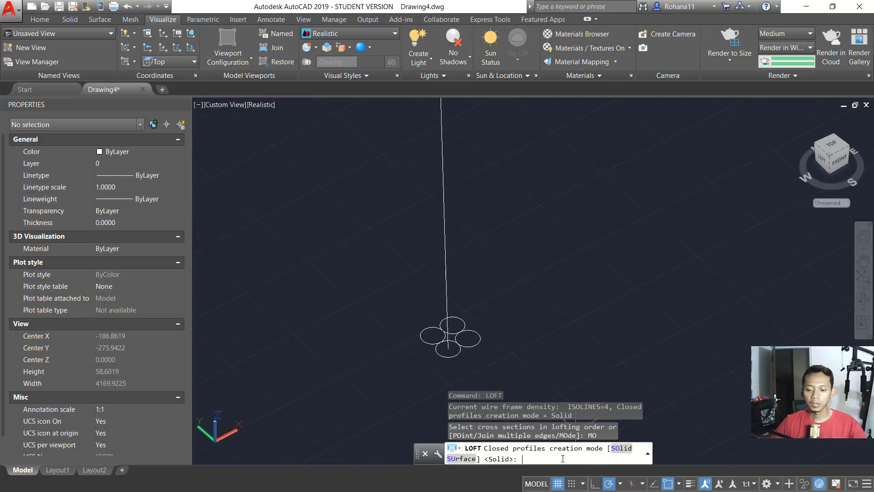
click(622, 448)
click(458, 345)
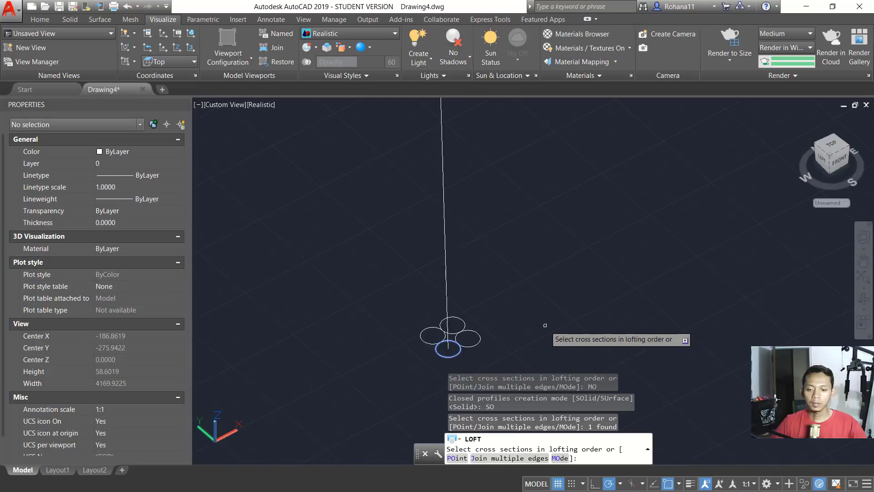
shift+middle_drag(578, 230, 509, 184)
click(492, 183)
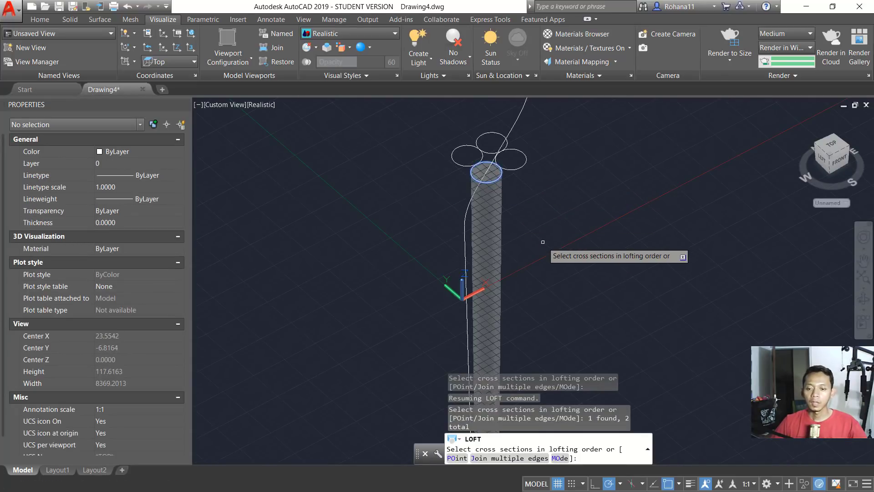
key(Return)
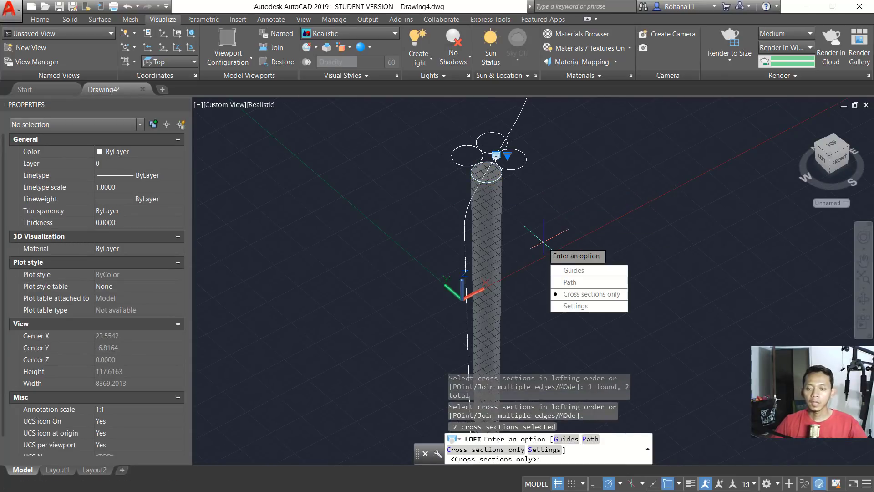
Guide the loft along the joined spline path and turn off the grid
click(569, 282)
click(465, 220)
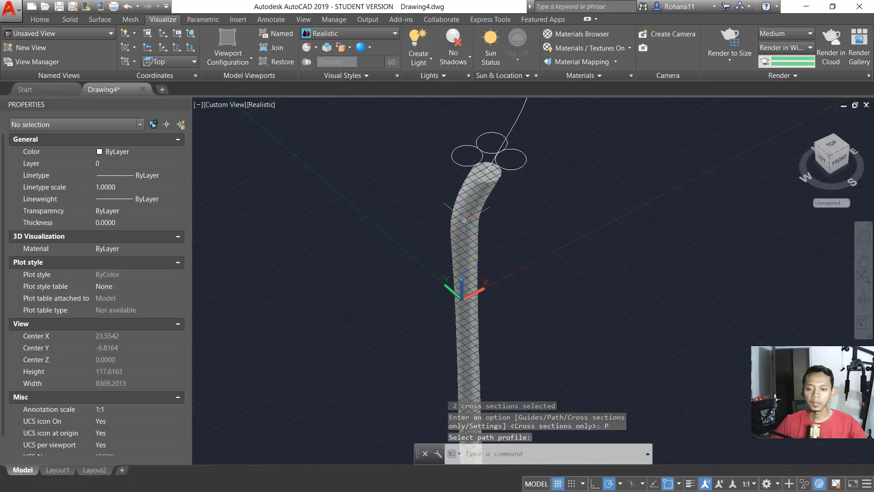
middle_drag(558, 177, 559, 213)
key(F7)
scroll(518, 240, up, 3)
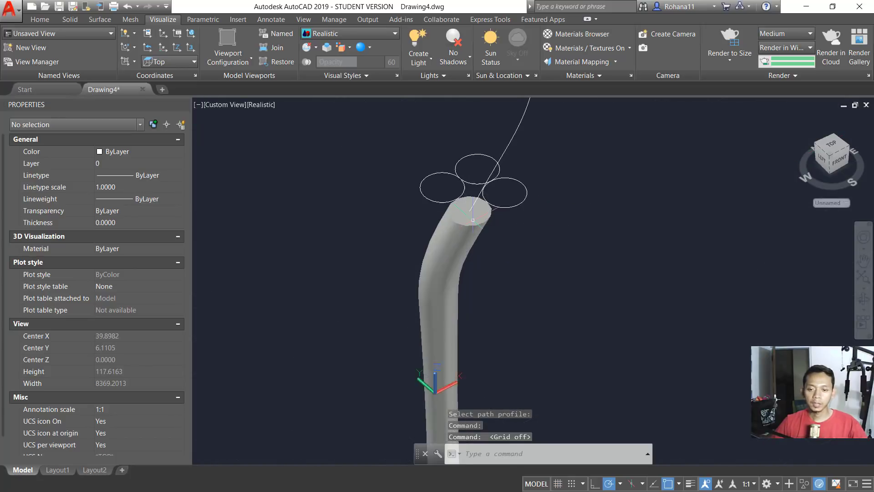
Set FACETRES to 10 for smoother solid display
text(FACETRES)
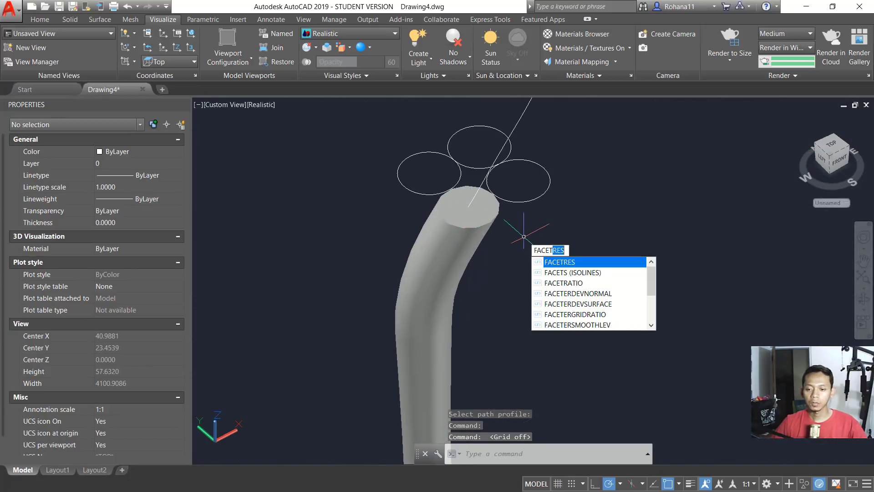
key(Return)
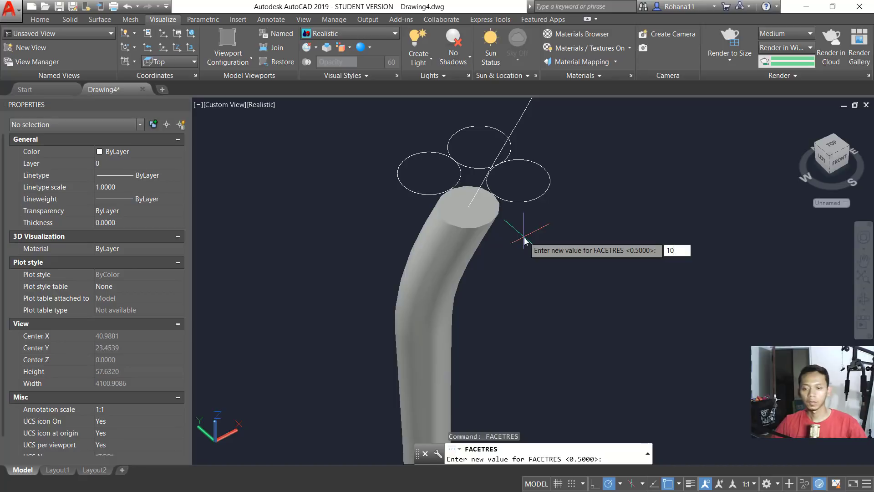
key(Return)
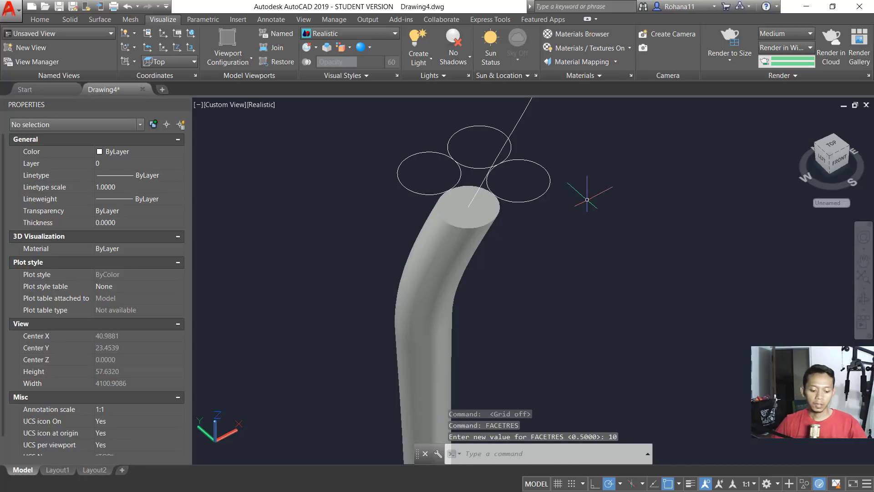
Copy the right circle from its centre to the centre of the tube's top end
text(CO)
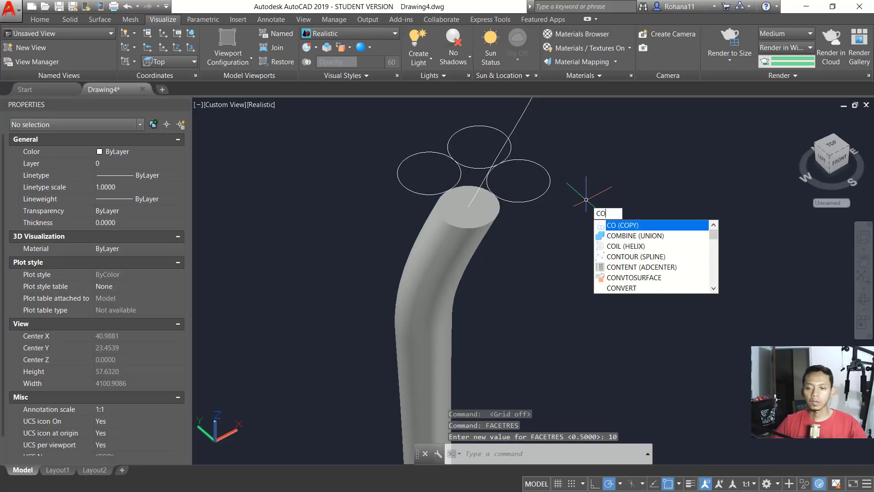
key(Return)
click(572, 173)
click(533, 207)
key(Return)
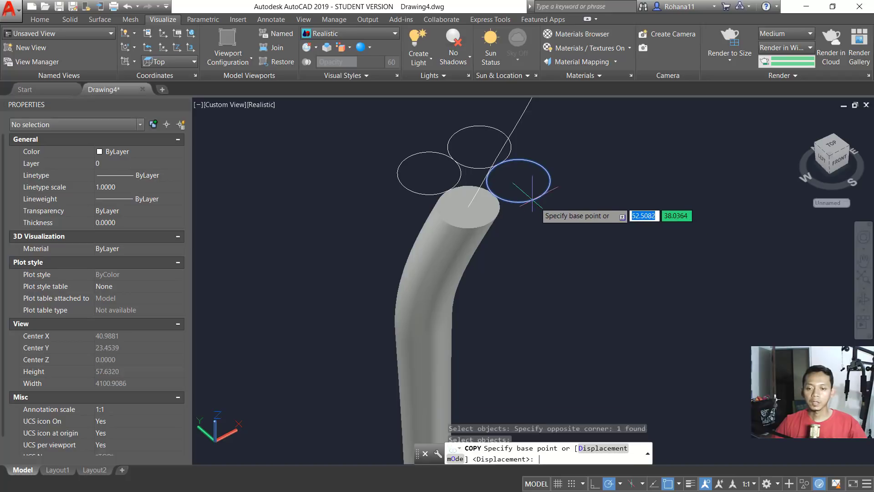
click(518, 180)
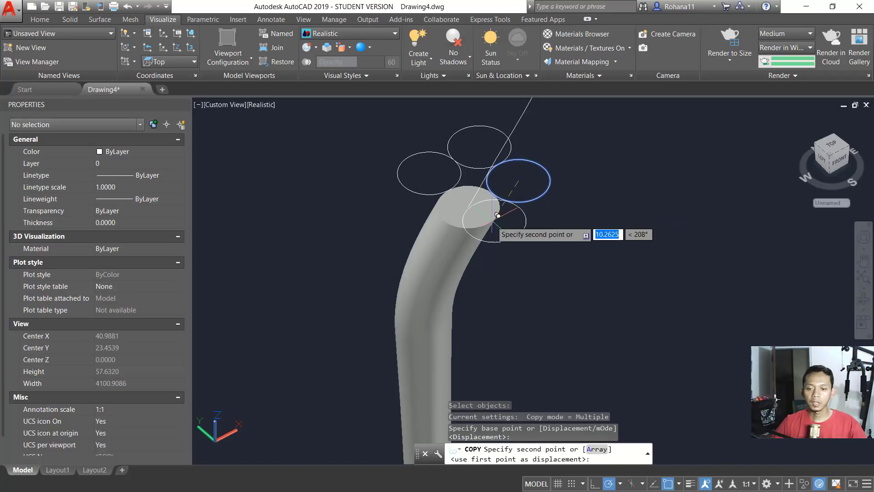
click(473, 202)
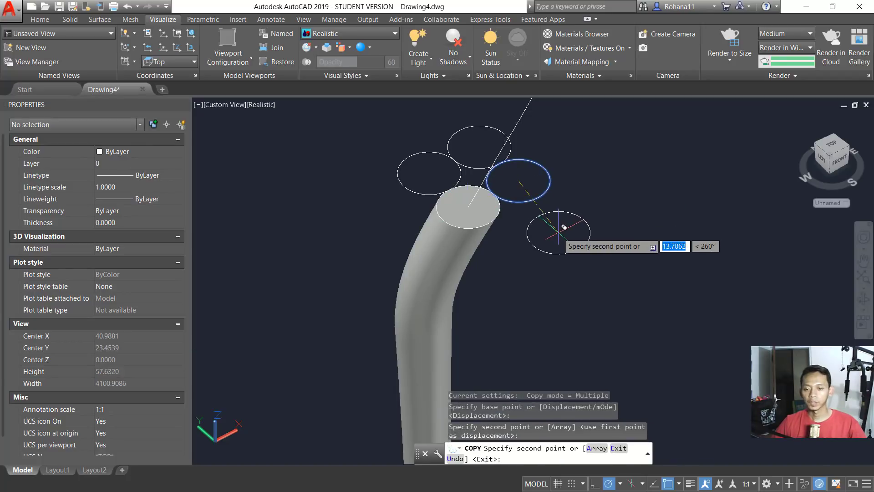
key(Escape)
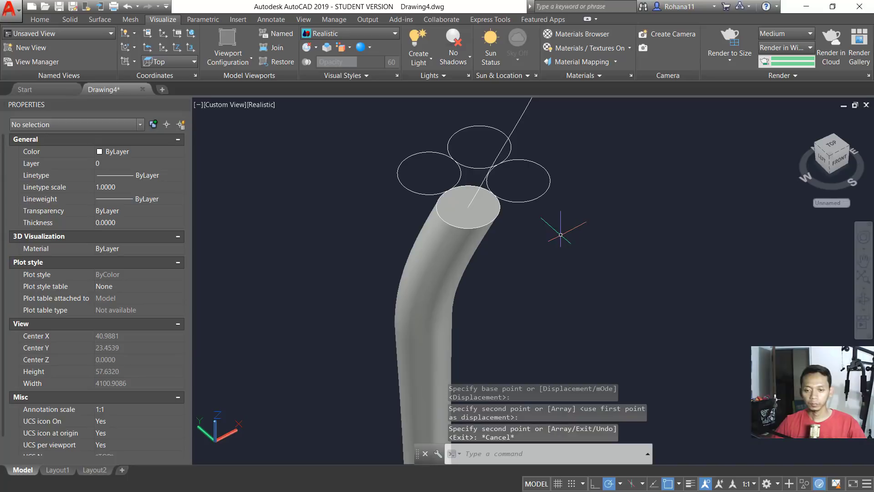
click(447, 252)
Hide the lofted curved tube using Isolate > Hide Objects
right_click(458, 261)
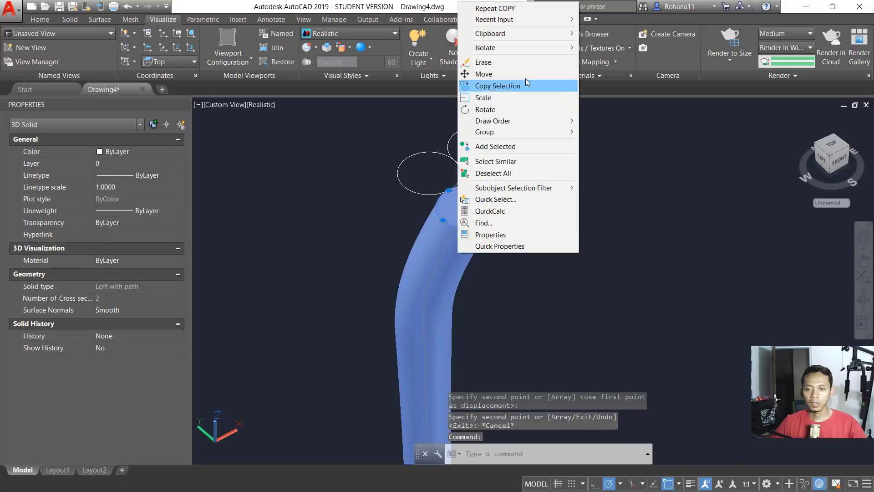
mouse_move(537, 47)
click(613, 60)
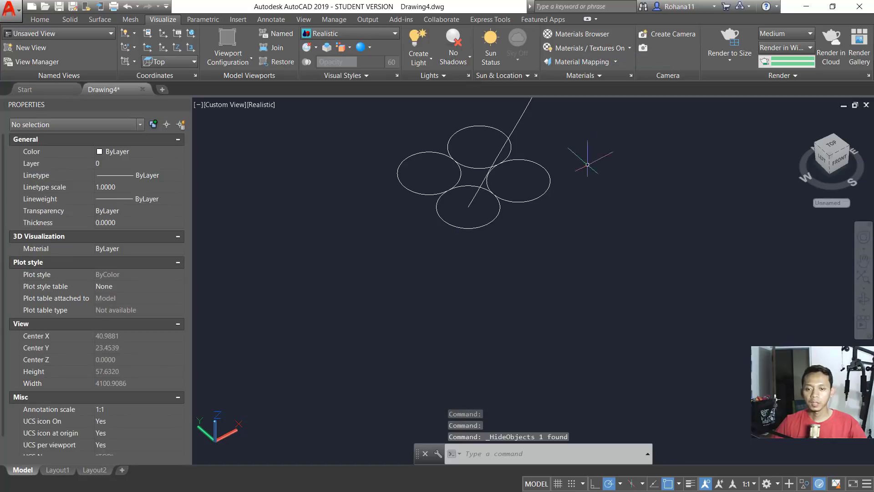
Select the four circles and attempt a copy, cancelling an accidental stretch
click(575, 195)
click(518, 182)
click(581, 195)
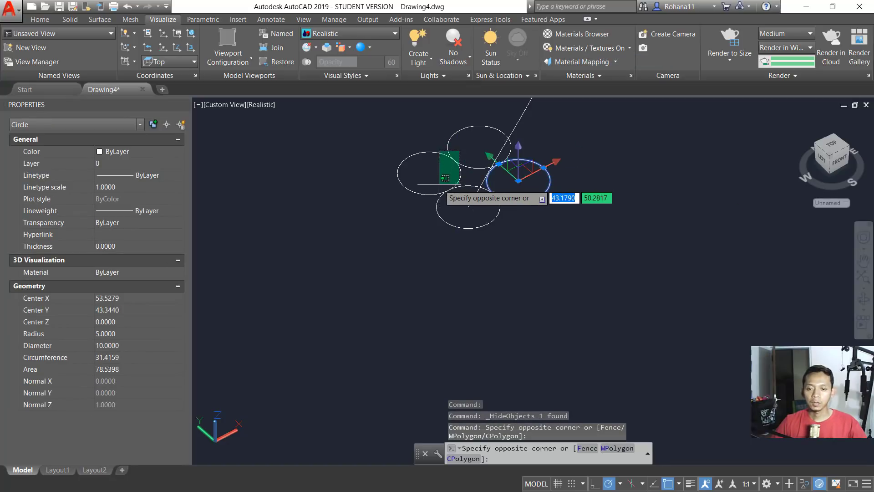
click(437, 152)
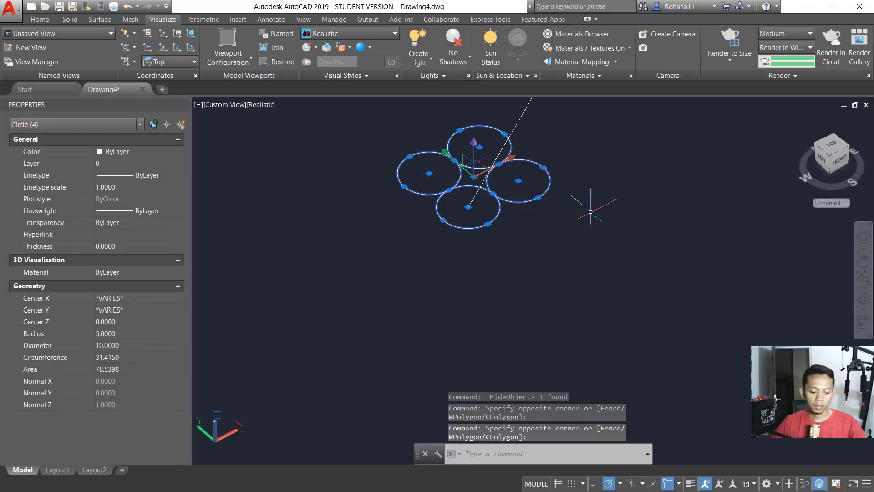
text(O)
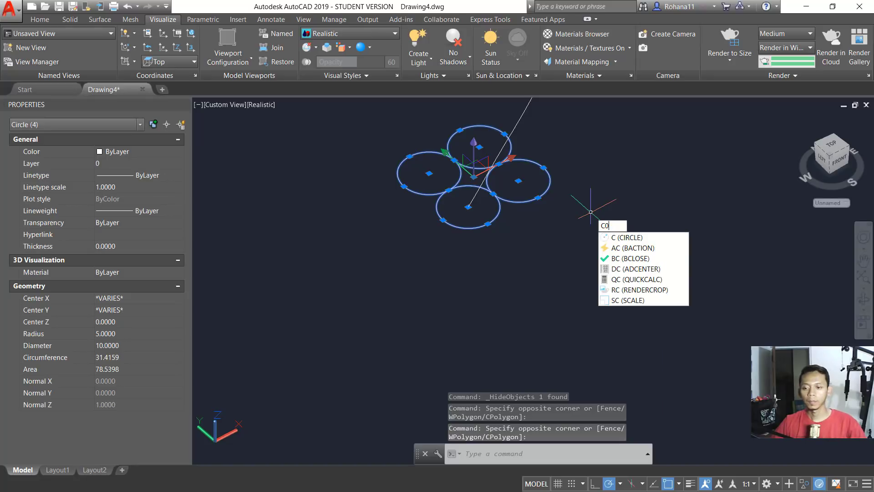
key(Return)
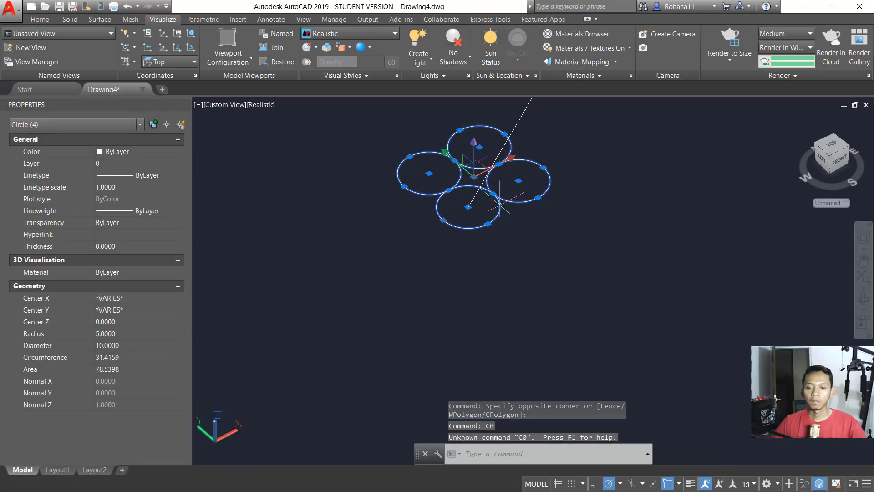
click(468, 207)
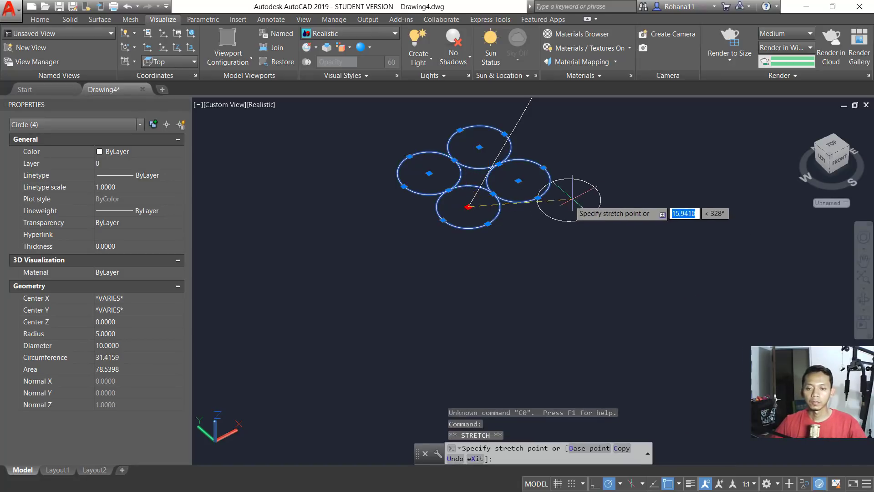
key(Escape)
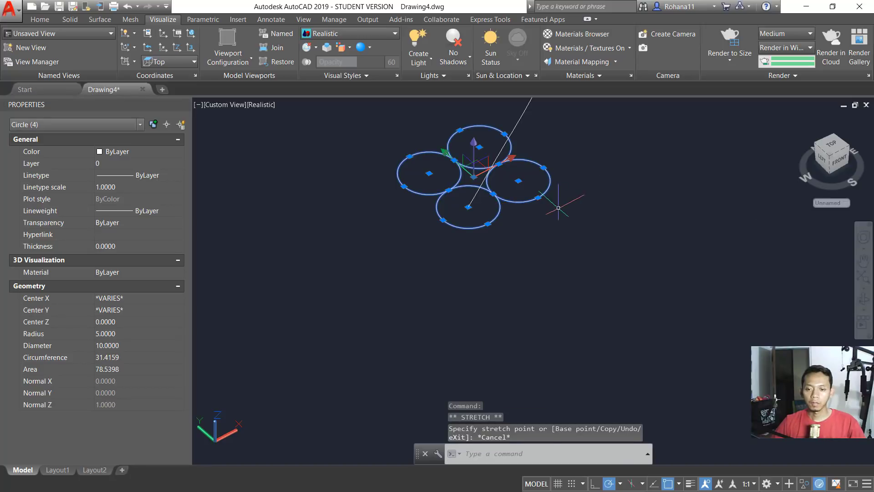
key(Escape)
key(Escape)
Copy the four-circle cluster from the bottom circle's centre to the spiral path's top
text(C)
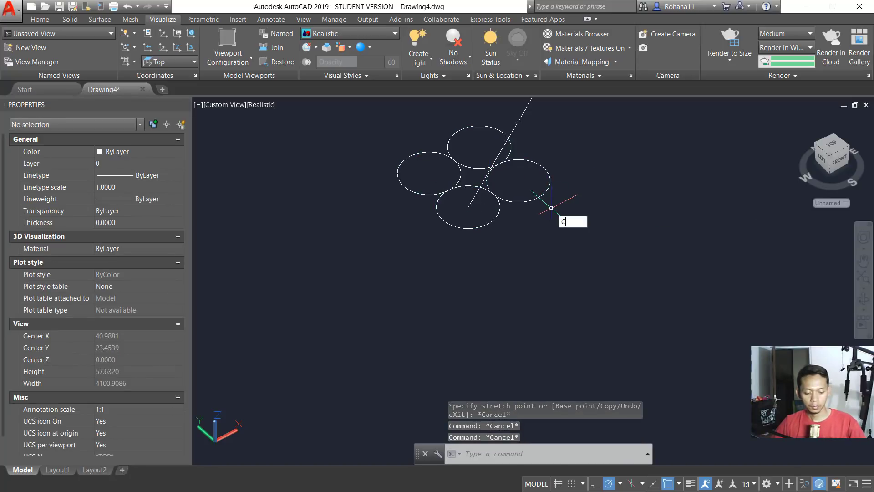
text(o)
key(Return)
click(551, 208)
click(488, 192)
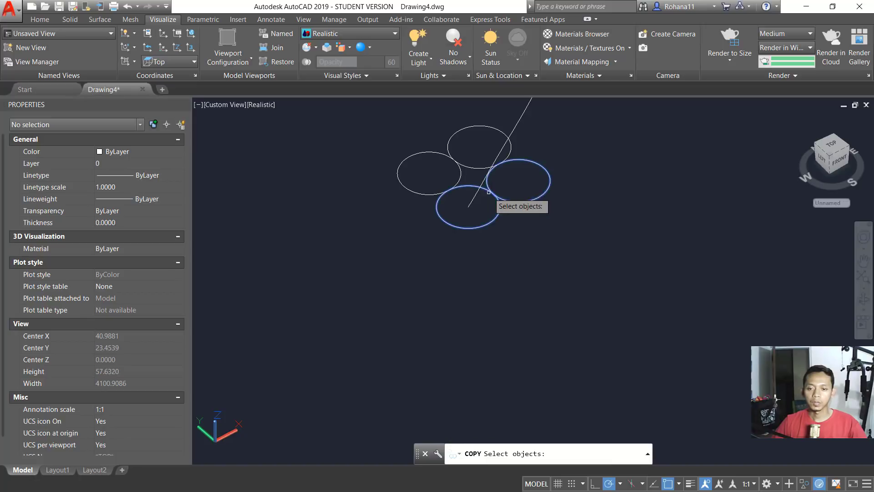
click(523, 169)
click(405, 155)
key(Return)
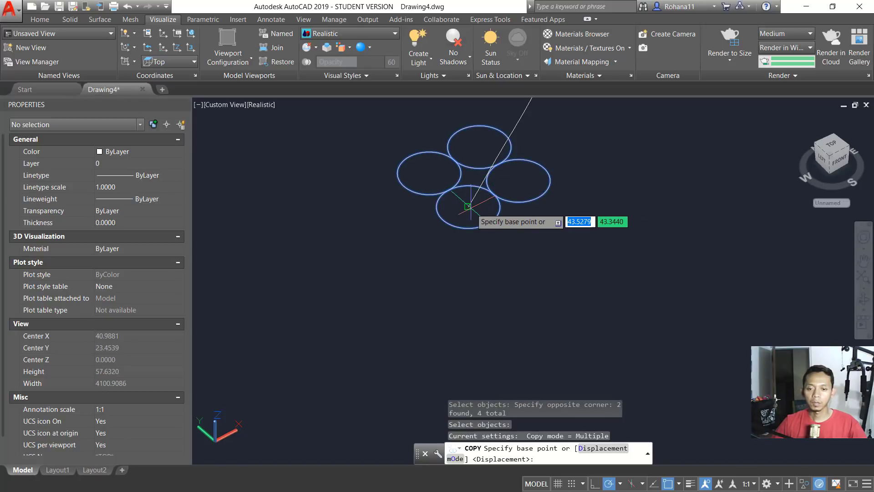
click(467, 207)
scroll(523, 196, down, 5)
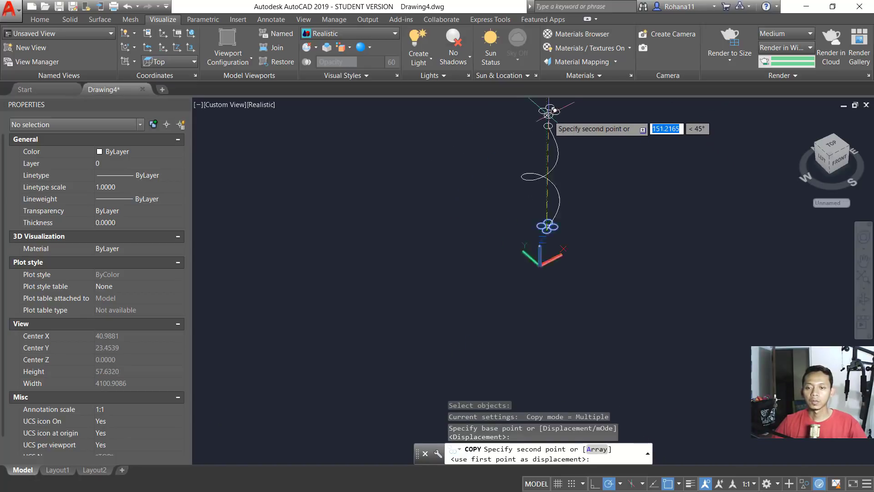
scroll(554, 111, up, 8)
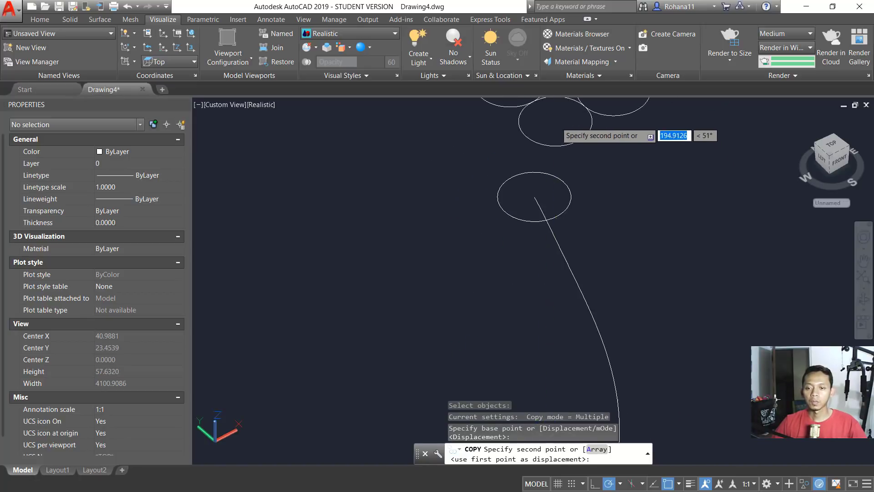
click(536, 196)
key(Escape)
scroll(608, 217, down, 8)
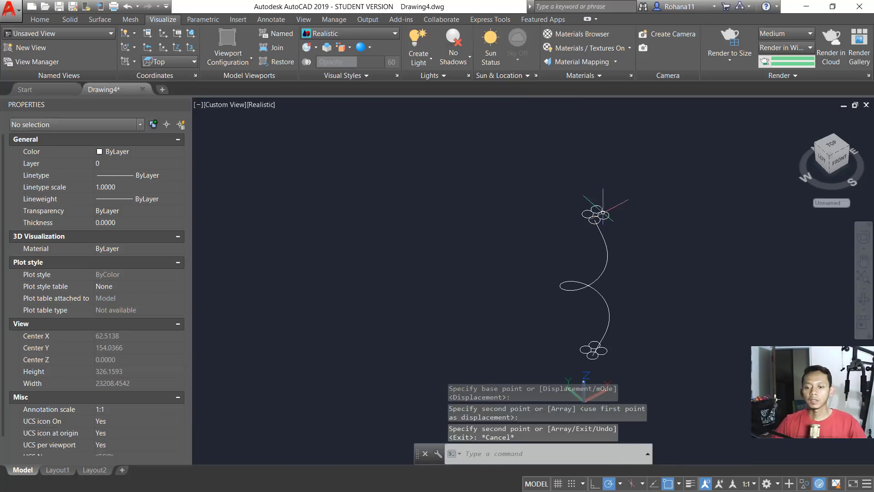
scroll(626, 327, up, 3)
Loft a solid from a lower-cluster circle to its matching upper circle along the spiral
text(LOFT)
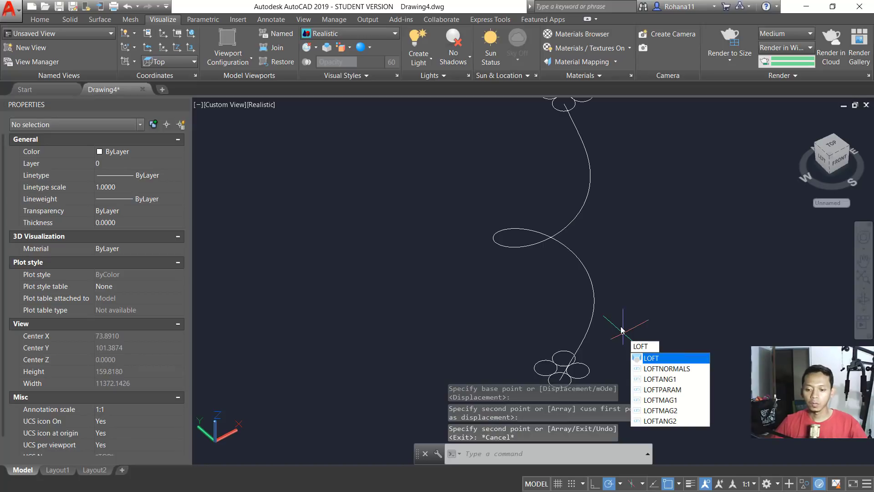
key(Return)
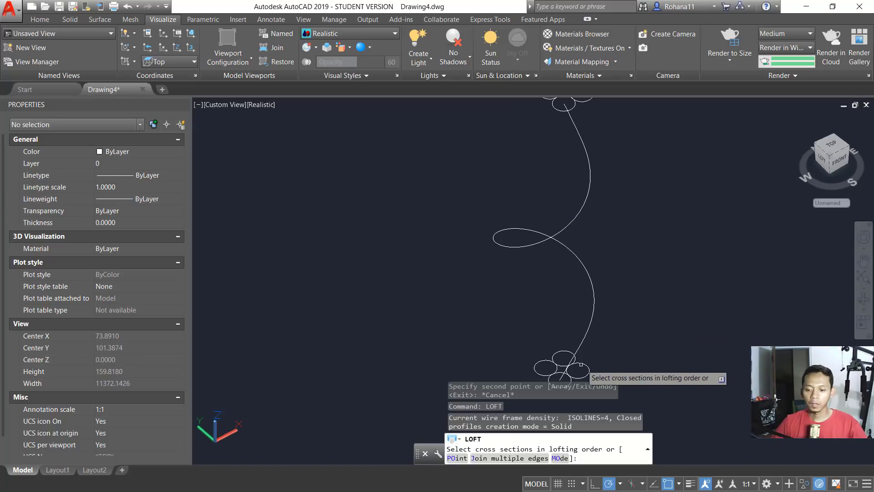
middle_drag(573, 369, 551, 327)
click(546, 342)
scroll(569, 346, down, 2)
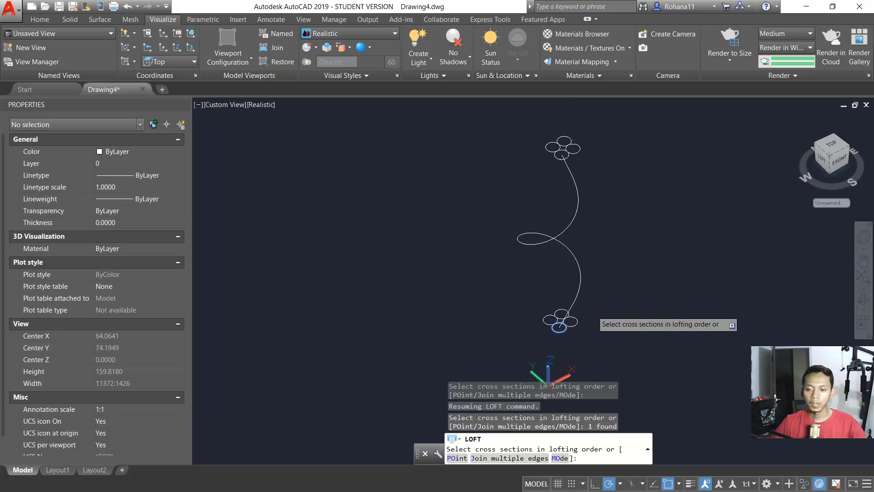
click(552, 175)
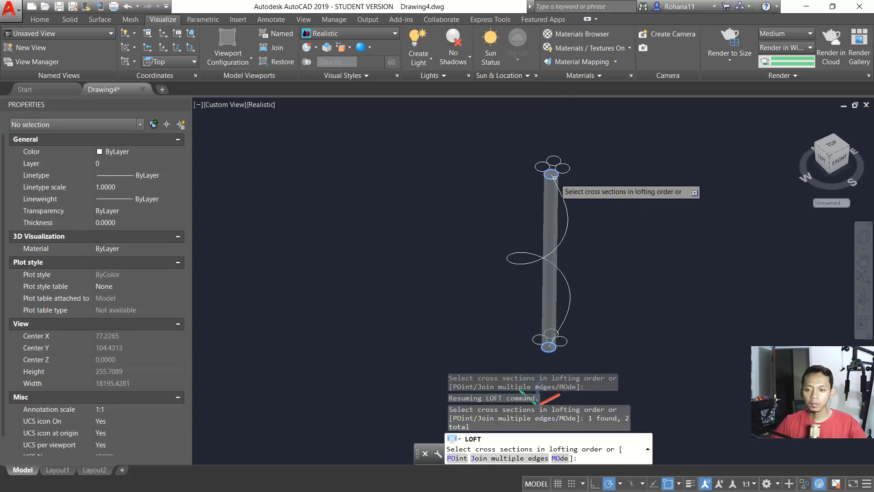
key(Return)
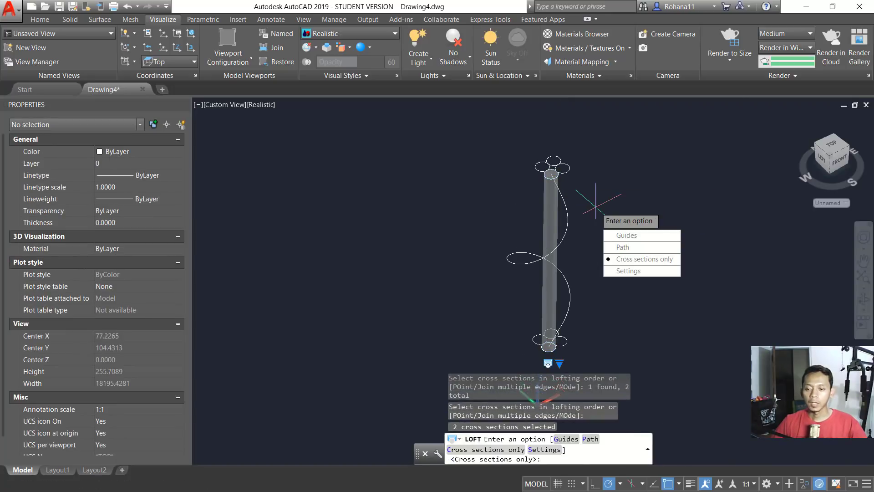
click(623, 247)
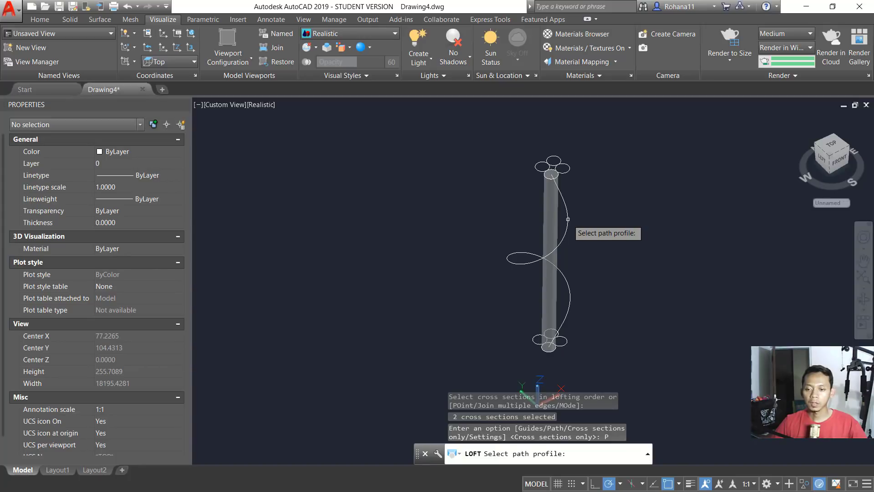
click(567, 219)
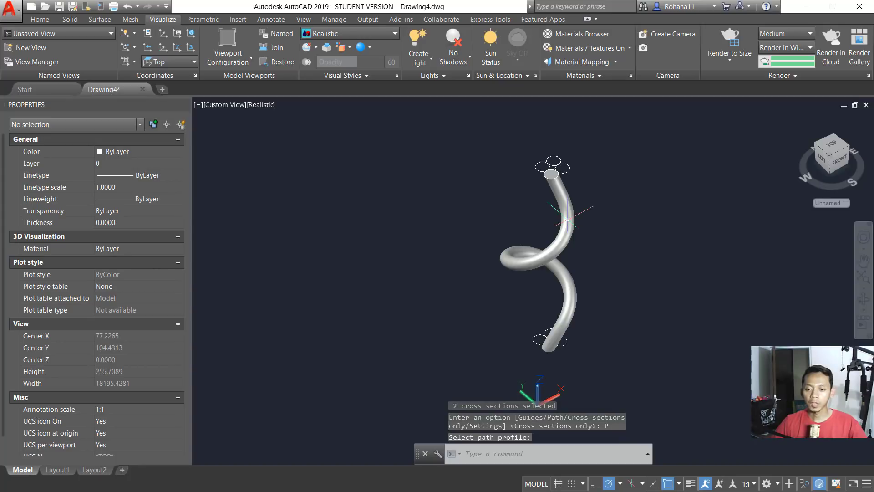
right_click(619, 173)
End object isolation to reveal the hidden curved tube, then orbit and zoom to view both
mouse_move(661, 222)
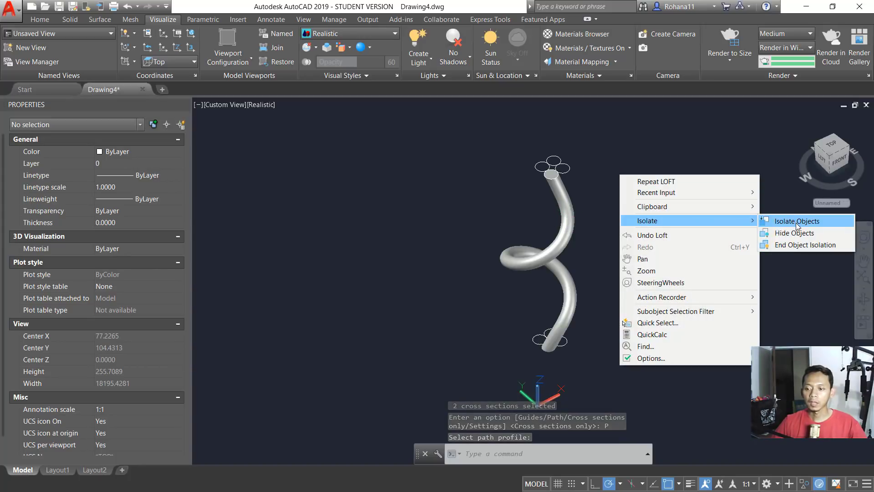
click(793, 246)
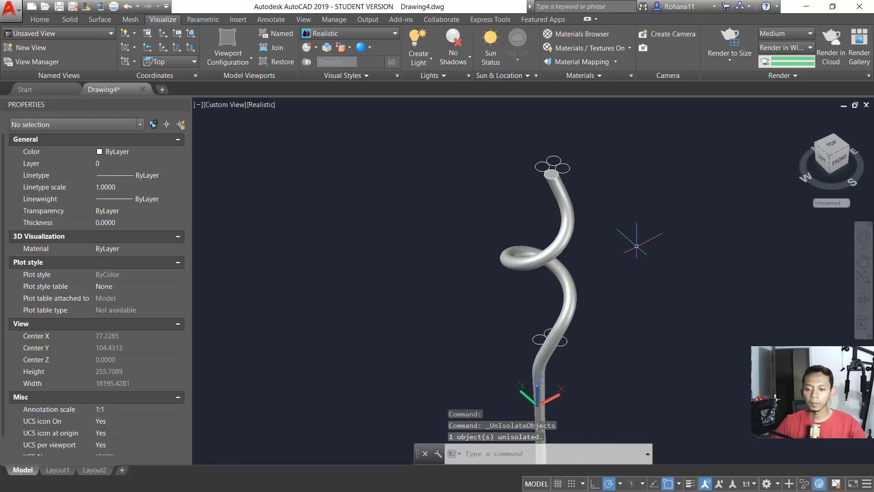
scroll(638, 256, down, 2)
shift+middle_drag(638, 271, 623, 256)
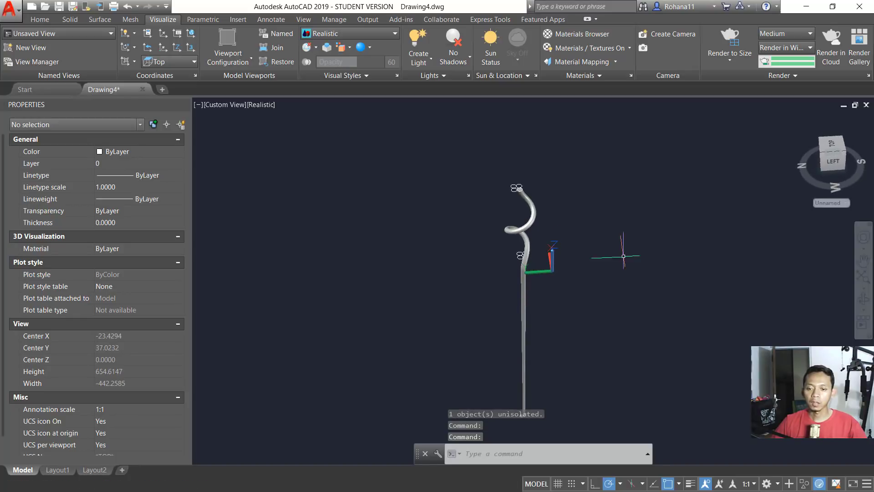
scroll(543, 244, up, 2)
scroll(552, 244, up, 2)
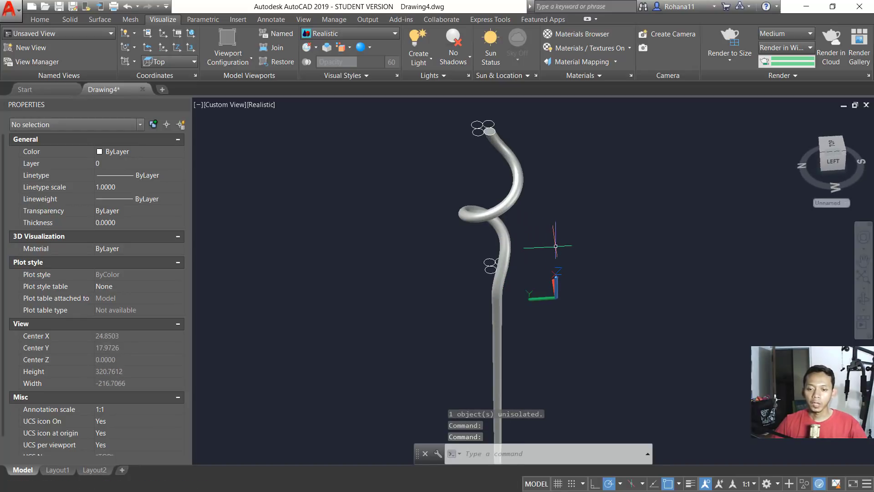
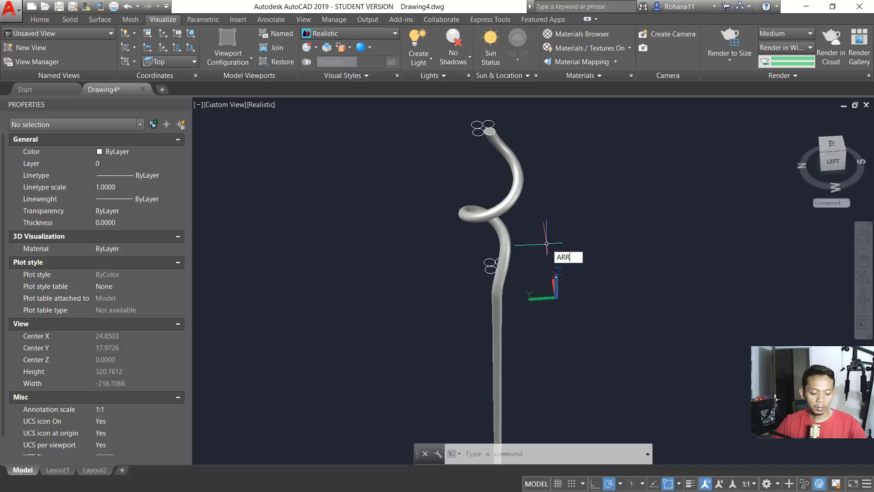
Polar-array the helix tube and straight tube around the midpoint between the two small circles
key(Return)
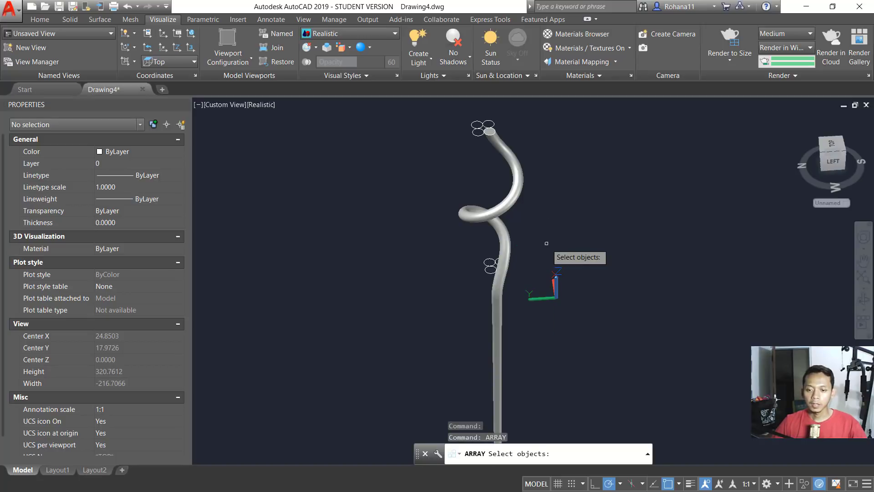
click(508, 198)
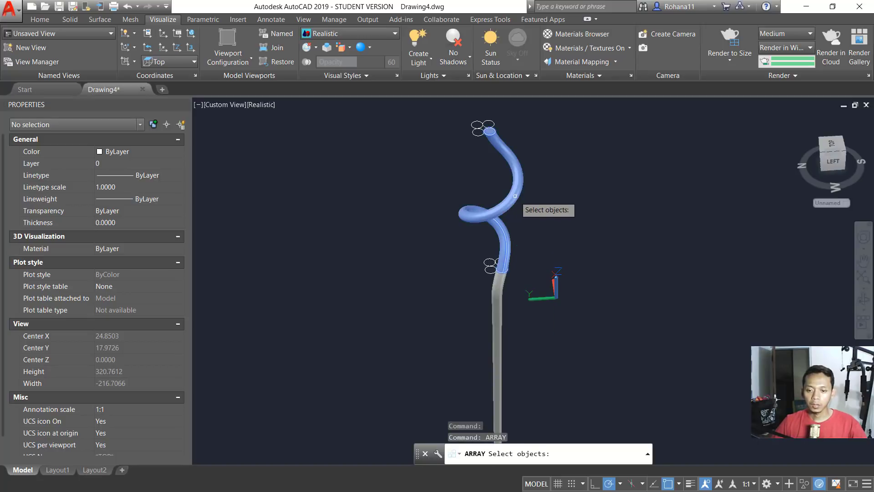
click(500, 297)
key(Return)
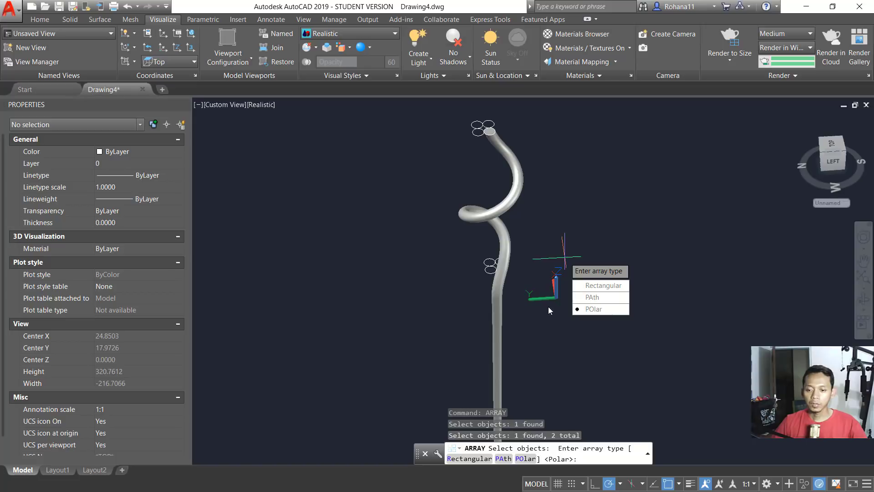
click(588, 310)
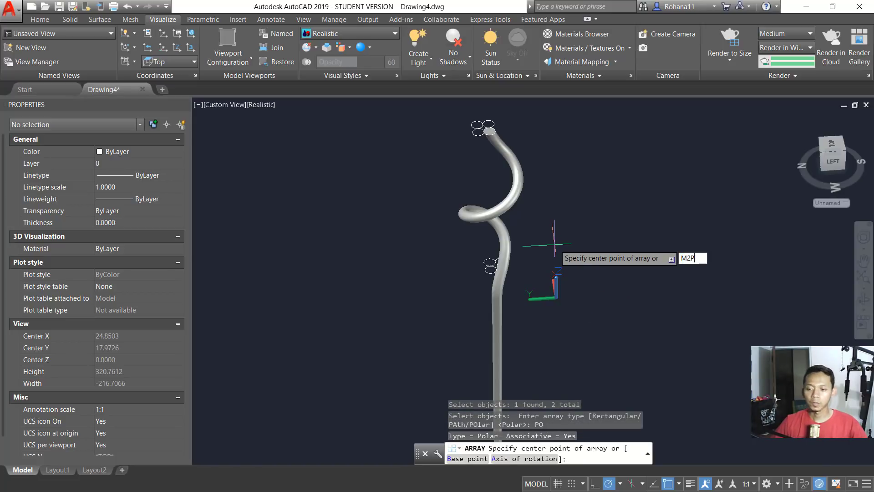
key(Return)
scroll(469, 269, up, 5)
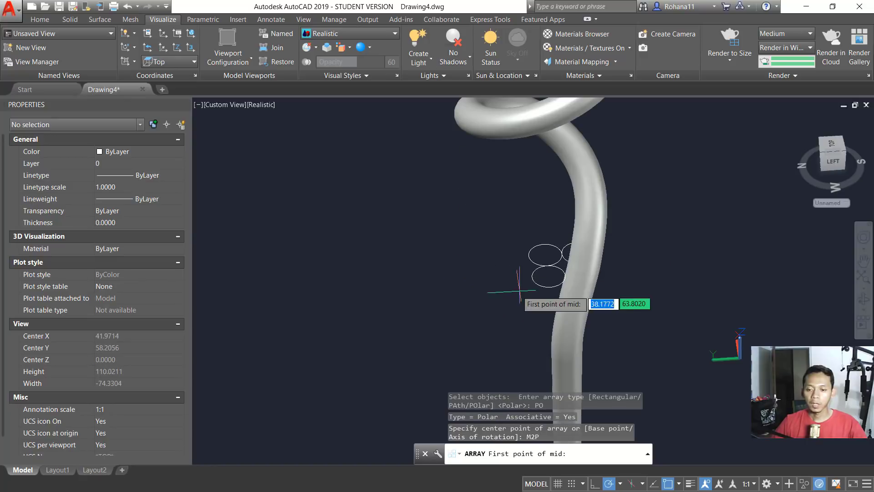
click(548, 276)
shift+middle_drag(544, 260, 561, 245)
click(558, 241)
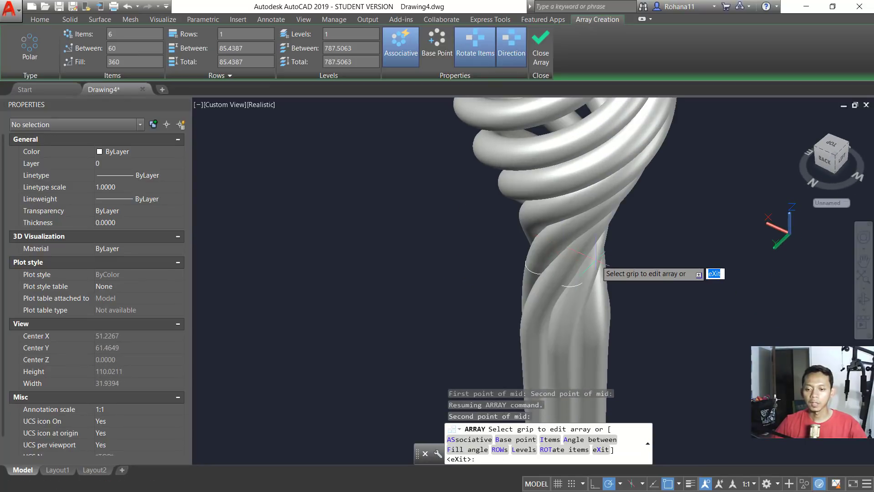
Set the polar array to 4 items and close the array editor
scroll(624, 235, down, 5)
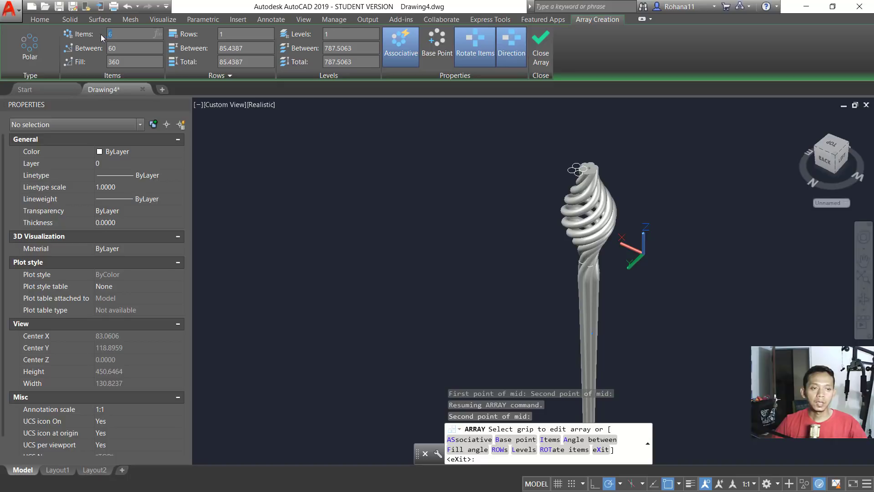
text(4)
click(239, 35)
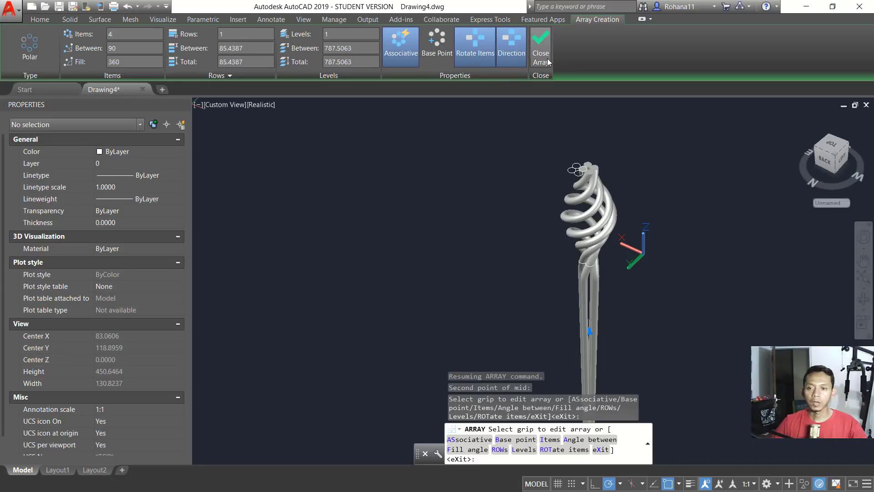
click(541, 51)
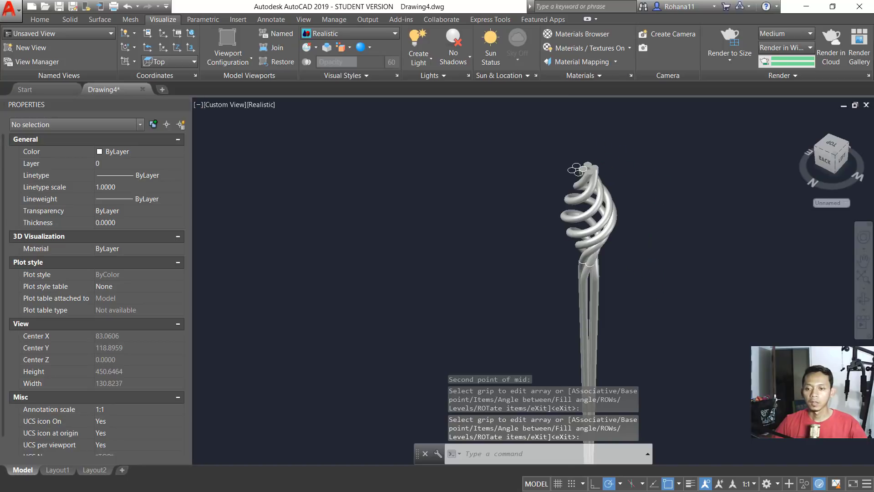
Copy the three circles from the left circle's centre onto the top cylinder's centre
scroll(569, 163, up, 5)
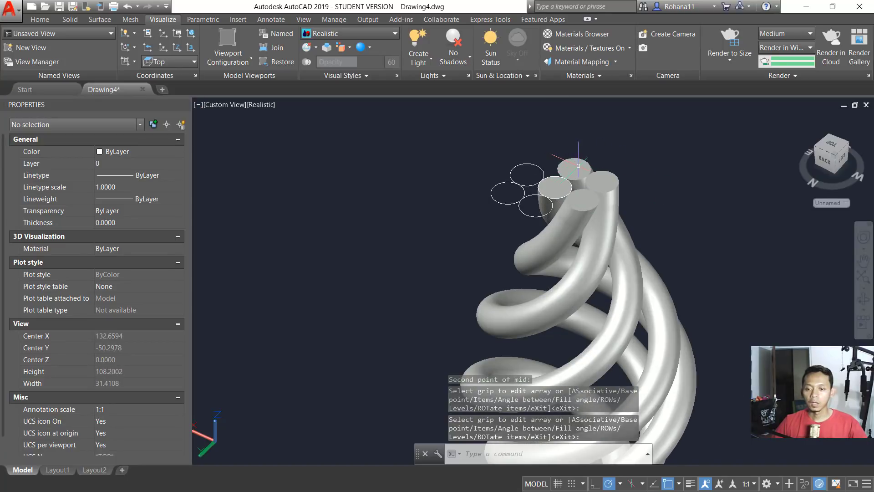
scroll(651, 179, up, 2)
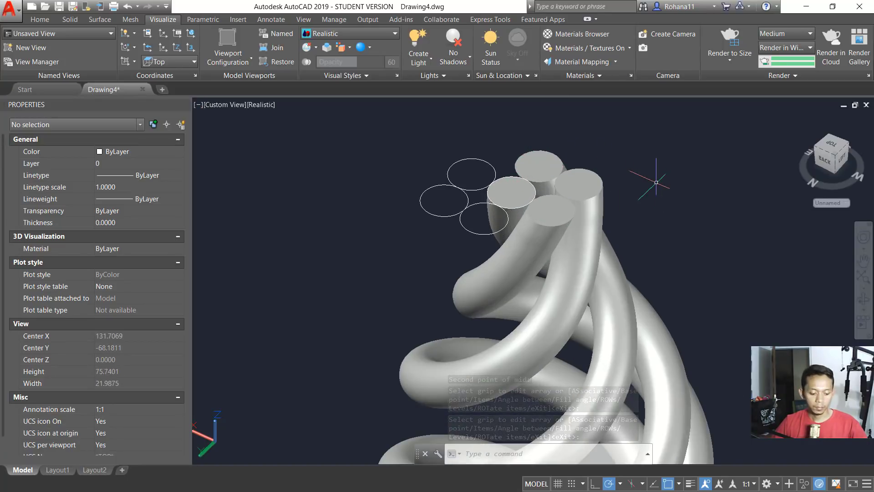
text(CO)
key(Return)
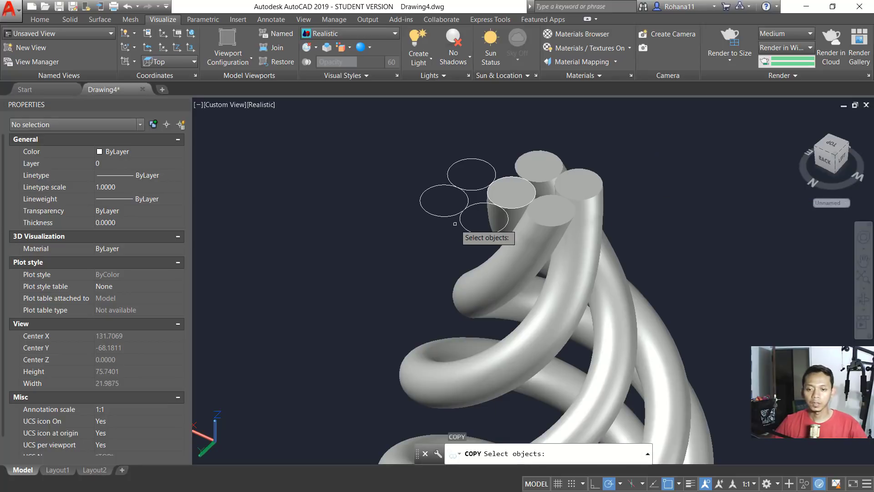
click(470, 223)
click(448, 240)
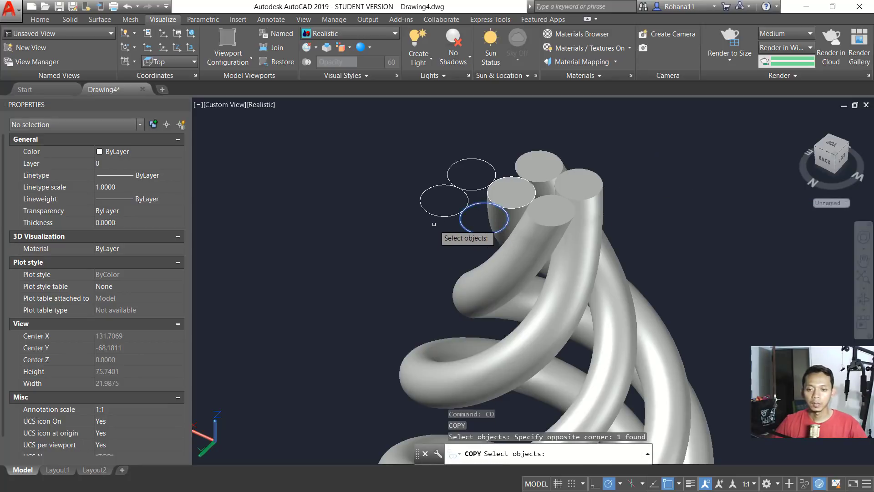
click(441, 210)
click(416, 197)
click(452, 162)
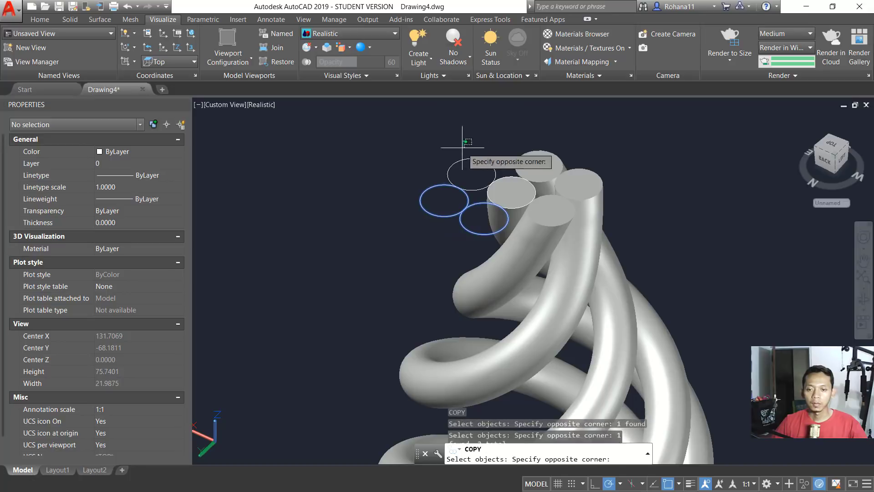
click(445, 172)
key(Return)
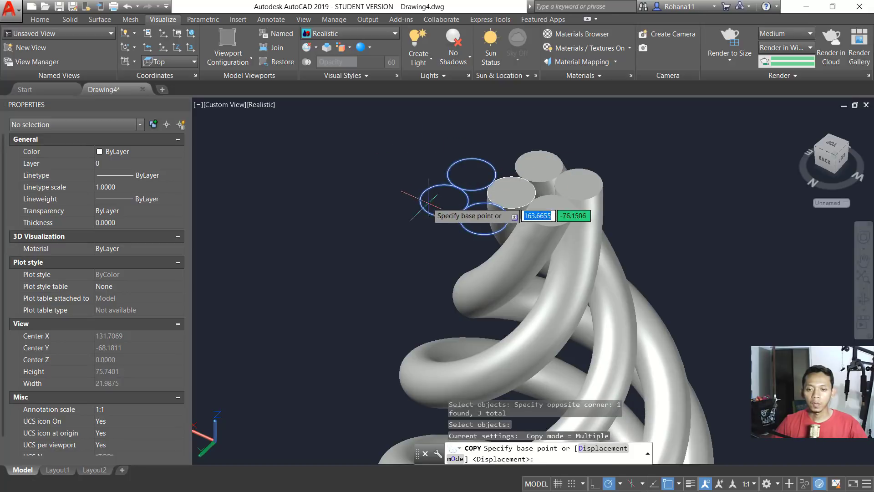
click(444, 200)
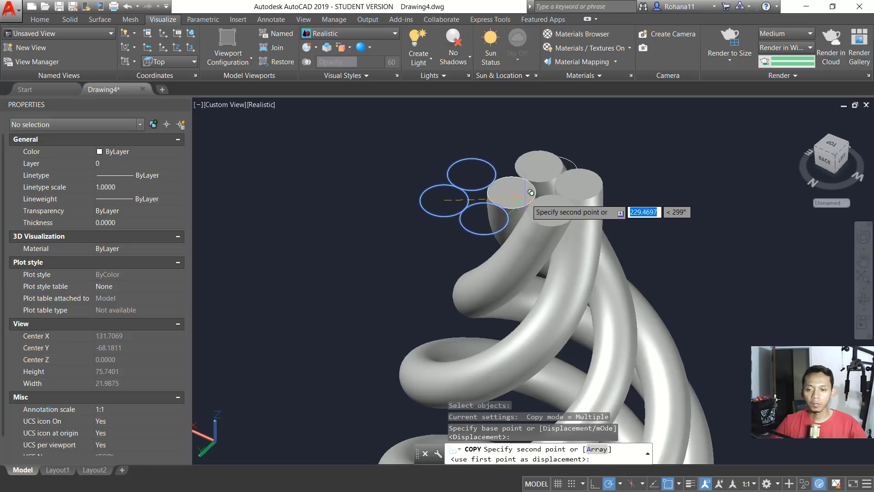
click(540, 166)
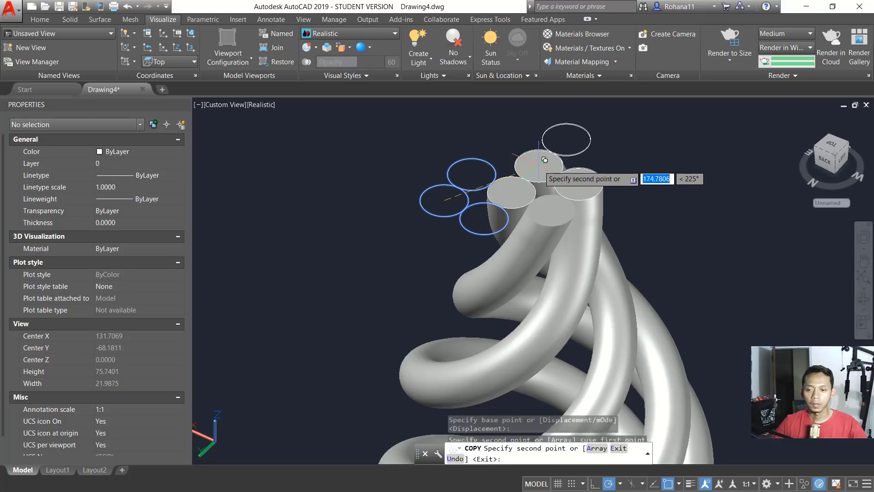
key(Escape)
Erase the copied top circle and the three leftover outline circles
click(620, 169)
click(554, 122)
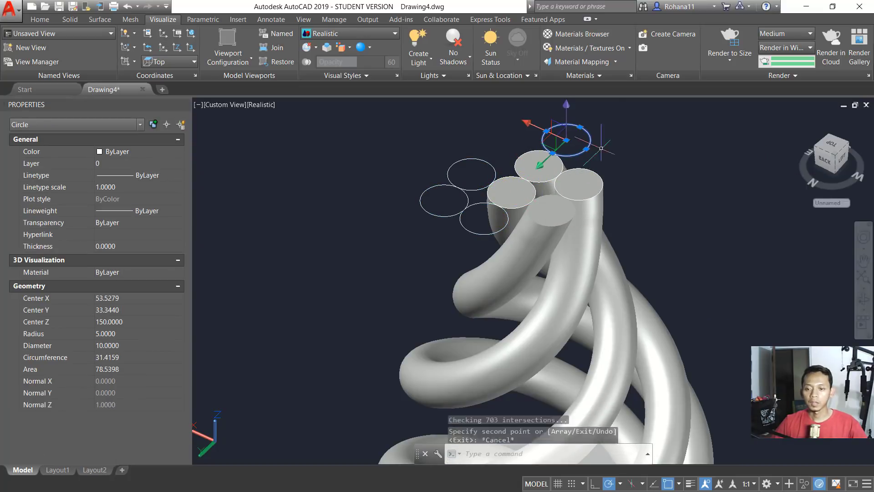
key(Delete)
click(458, 152)
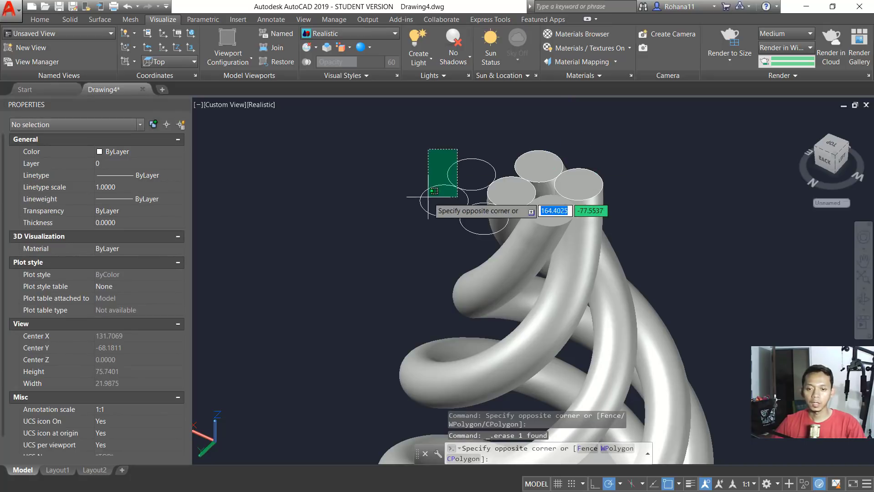
click(425, 196)
click(468, 216)
click(448, 231)
key(Delete)
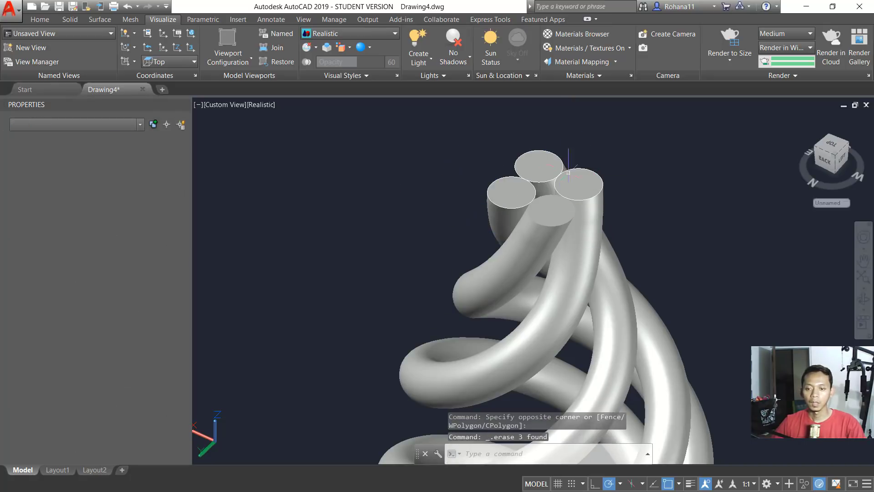
mouse_move(630, 166)
middle_down()
mouse_move(638, 161)
mouse_move(566, 174)
middle_up()
Draw a radius 18 circle centred midway between two opposite tube ends (M2P)
scroll(553, 194, up, 2)
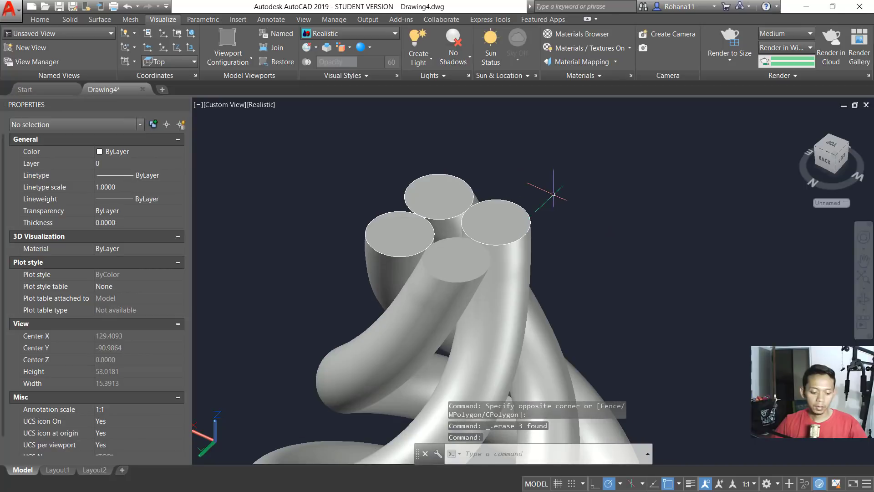
key(Return)
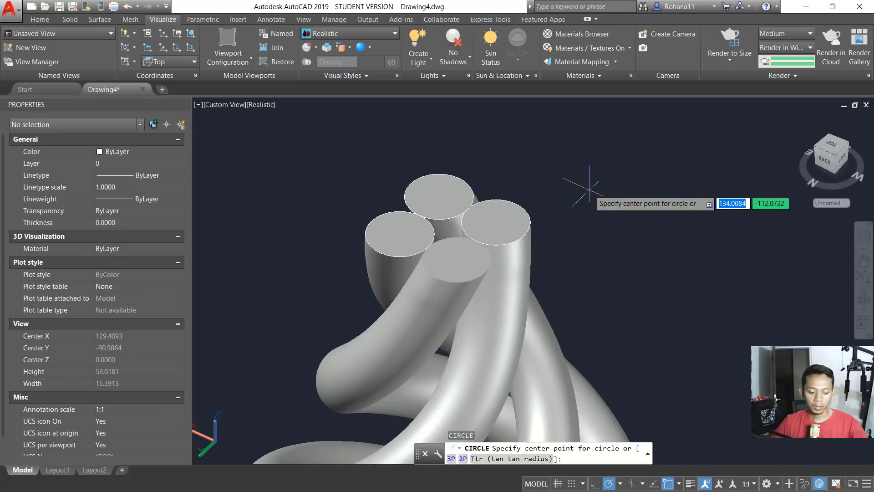
text(M2P)
key(Return)
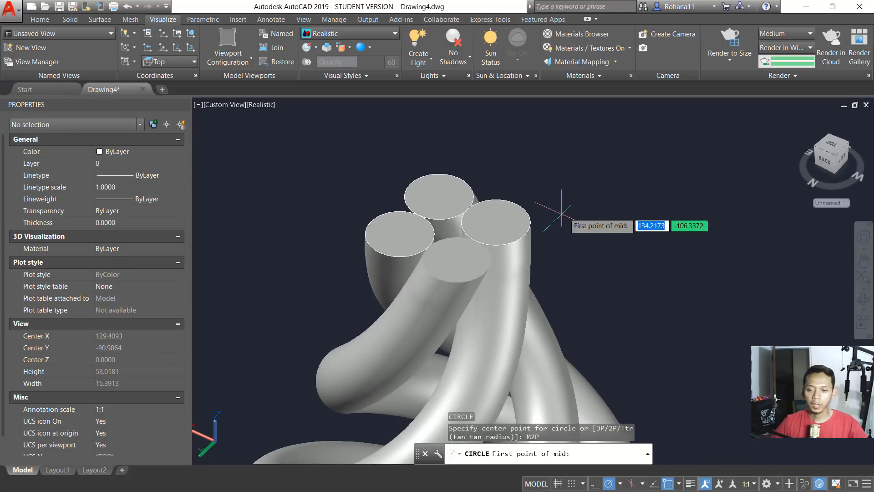
click(496, 222)
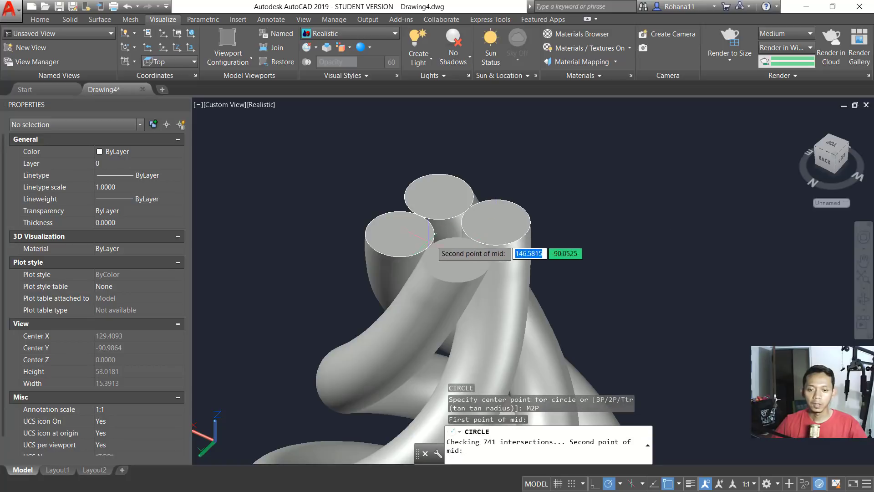
click(399, 234)
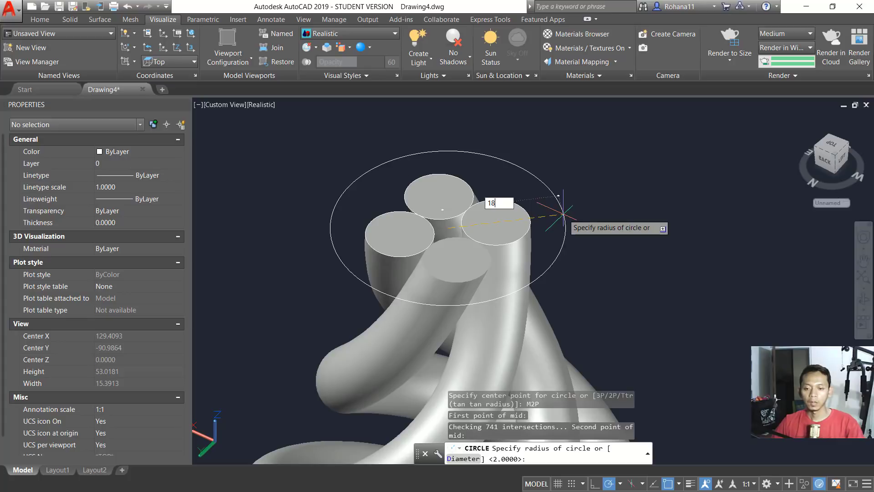
text(18)
key(Return)
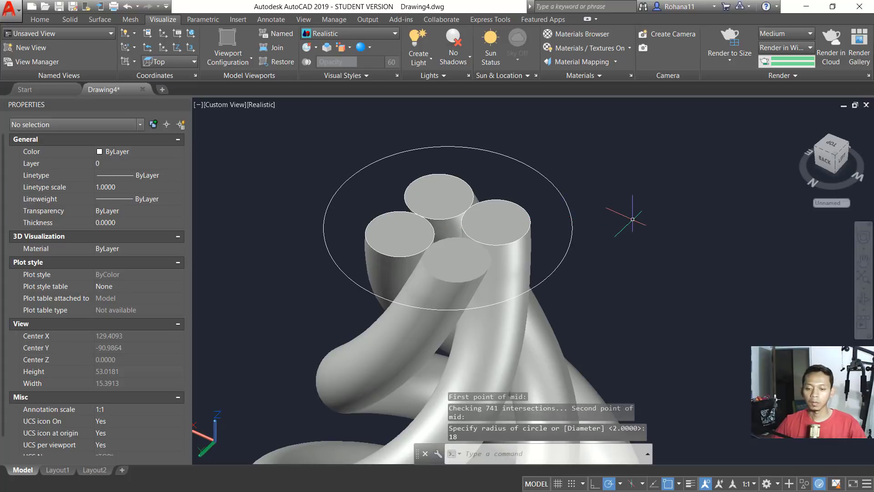
Extrude the circle 18 units into a solid cylinder
text(EXT)
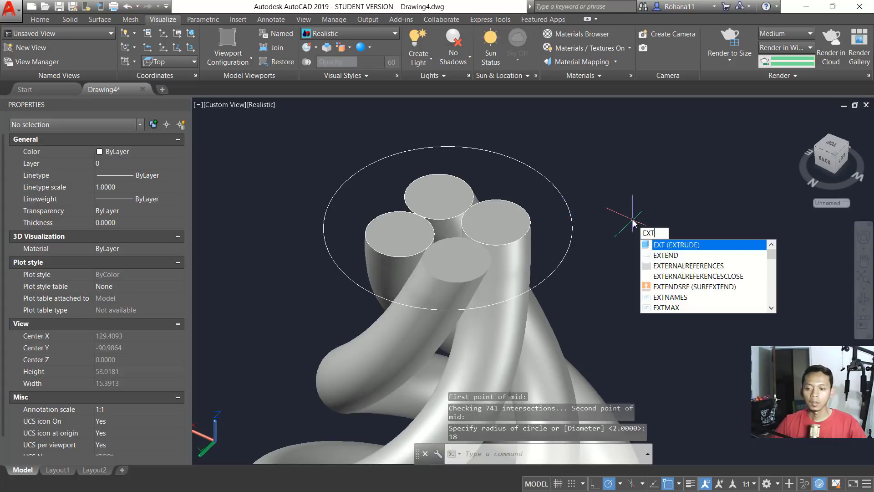
key(Return)
click(588, 196)
click(572, 212)
key(Return)
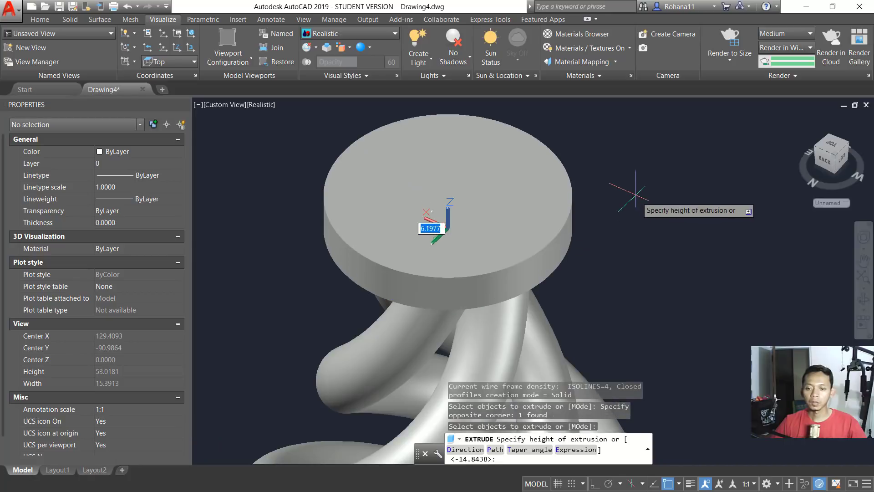
text(1)
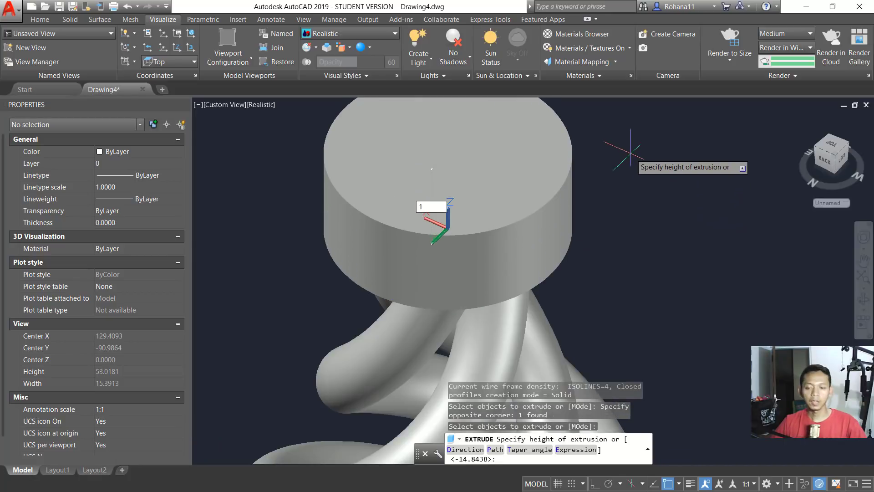
text(8)
key(Return)
scroll(622, 182, down, 3)
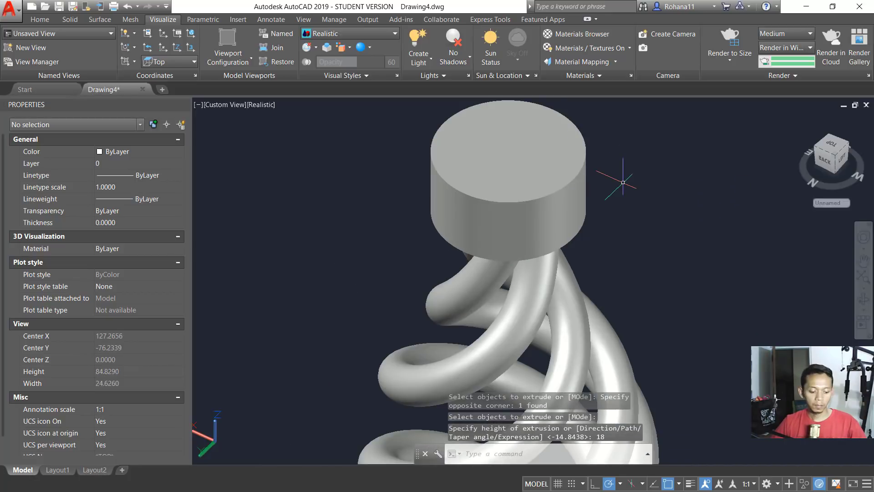
Fillet the cylinder's top edge with radius 9
text(FILLET)
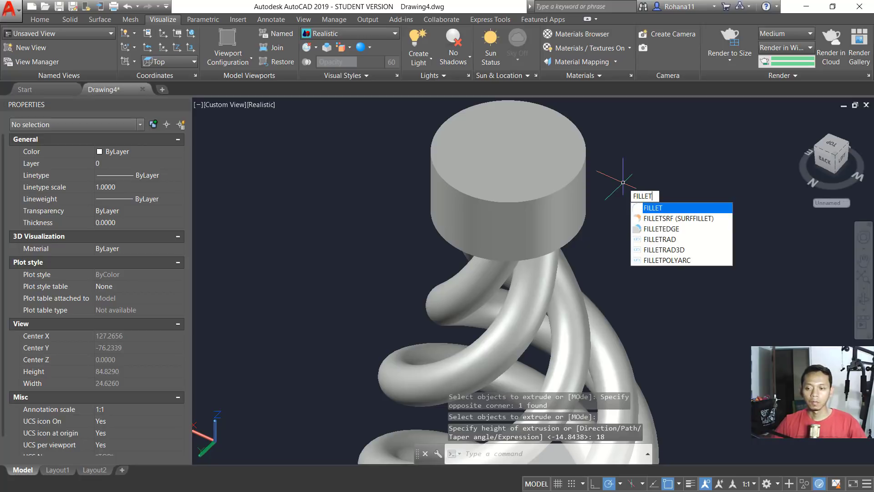
key(Return)
text(R)
key(Return)
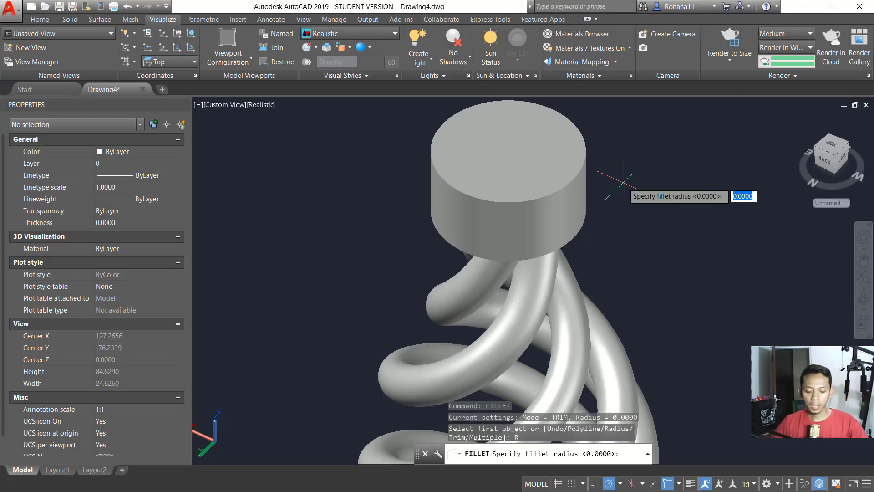
key(Return)
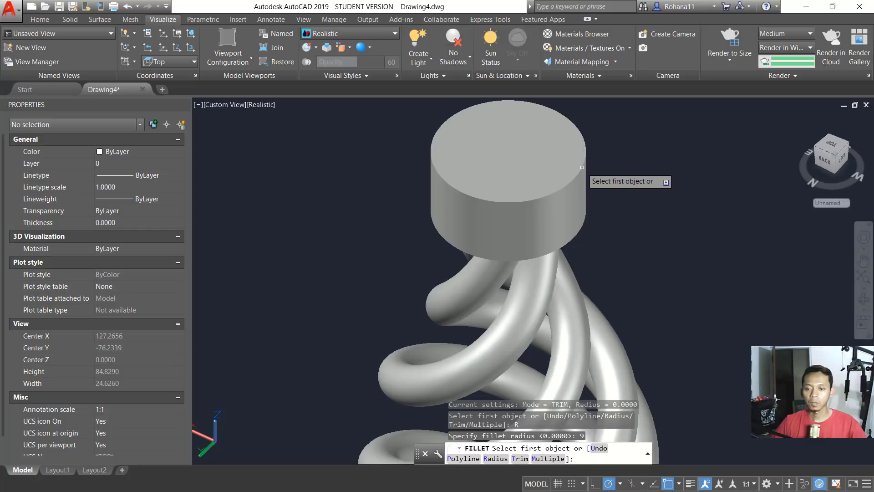
click(582, 167)
key(Return)
Fillet the cap's lower edge with radius 5 and zoom out to the whole finial
key(Return)
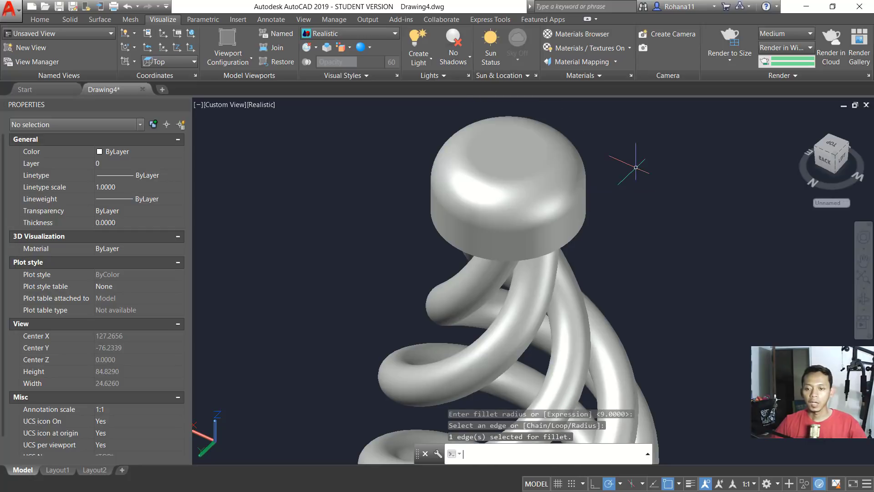
key(Return)
text(R)
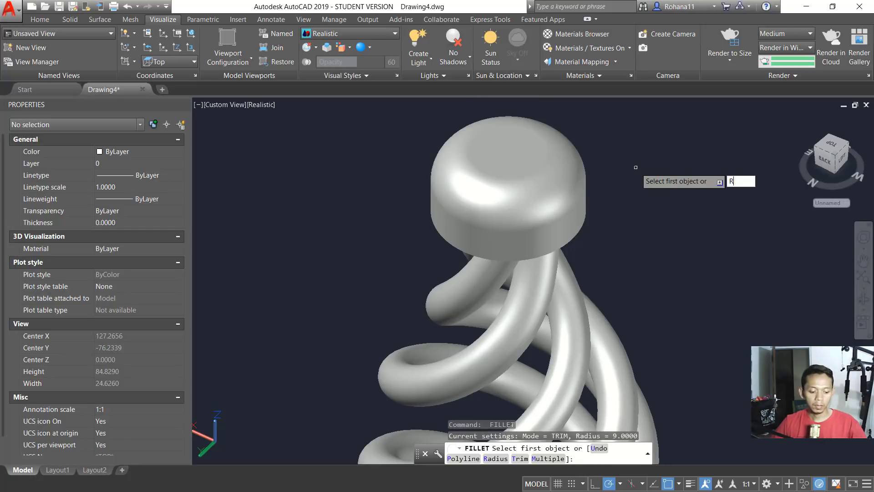
key(Return)
text(5)
key(Return)
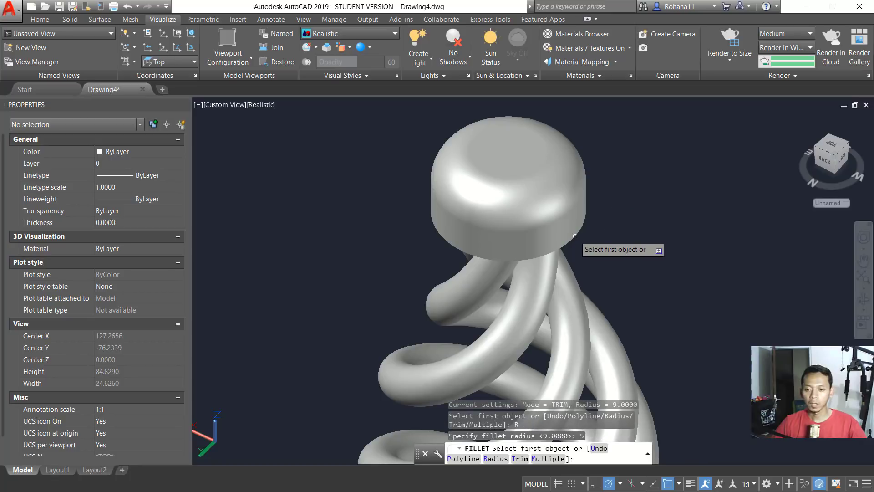
click(574, 235)
key(Return)
key(Return)
key(ctrl+z)
key(ctrl+y)
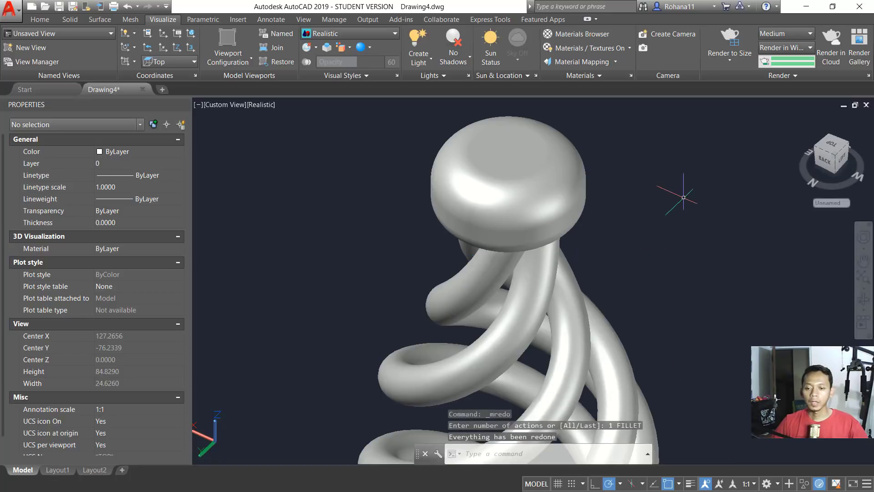
scroll(683, 197, down, 6)
middle_drag(696, 205, 551, 185)
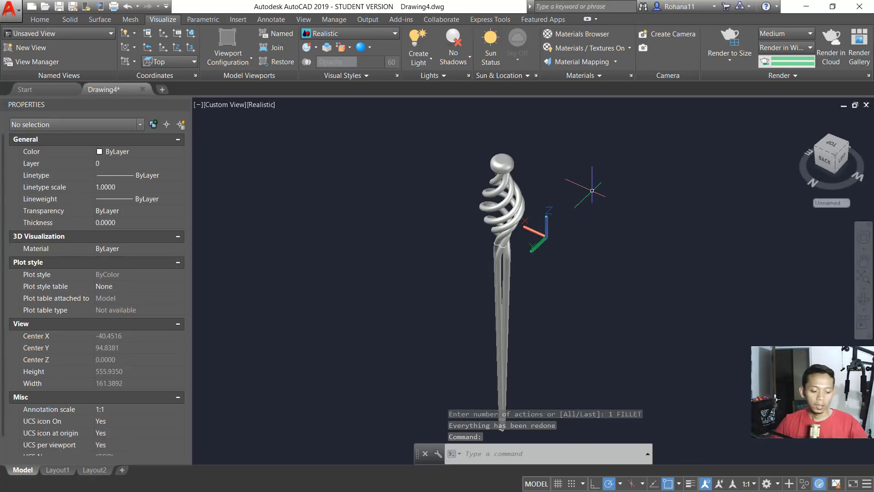
Open the Materials Browser with RMAT, select the whole model and add Glazed - Firebrick from Autodesk Library
text(RMAT)
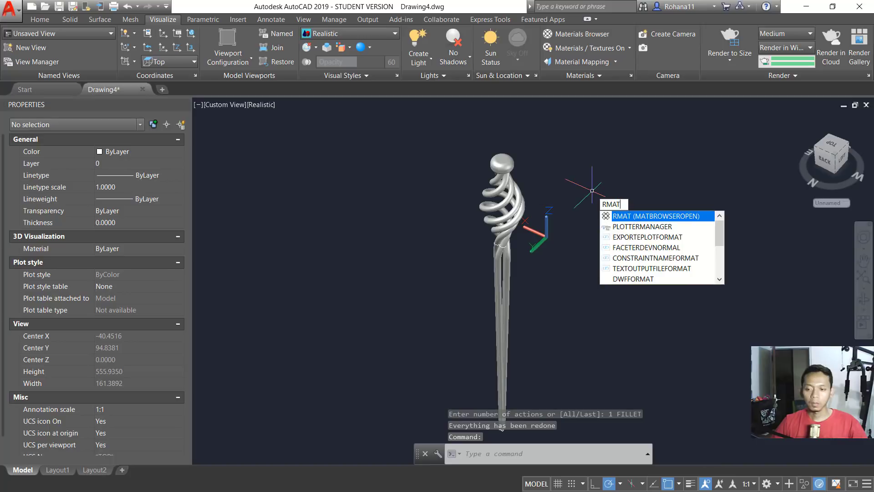
key(Return)
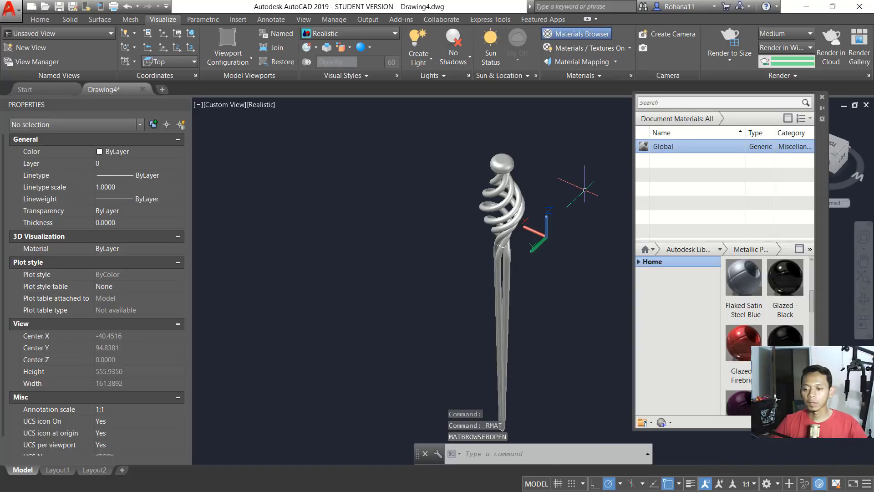
click(638, 261)
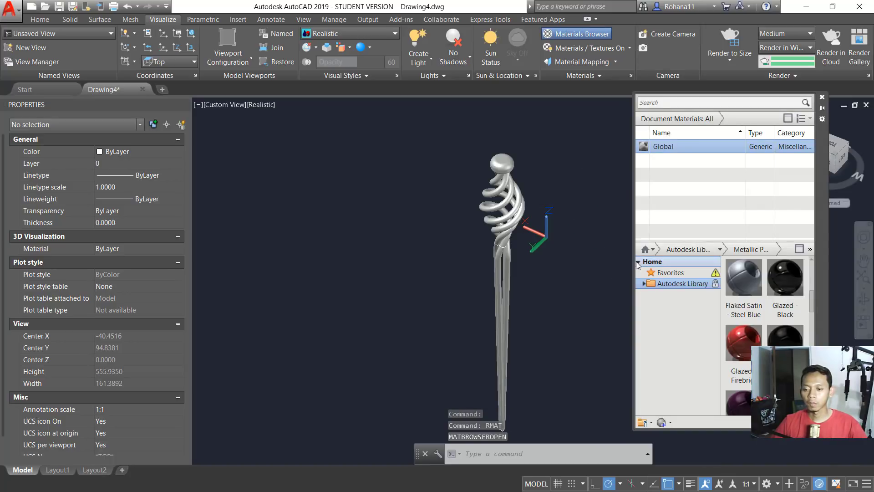
click(643, 284)
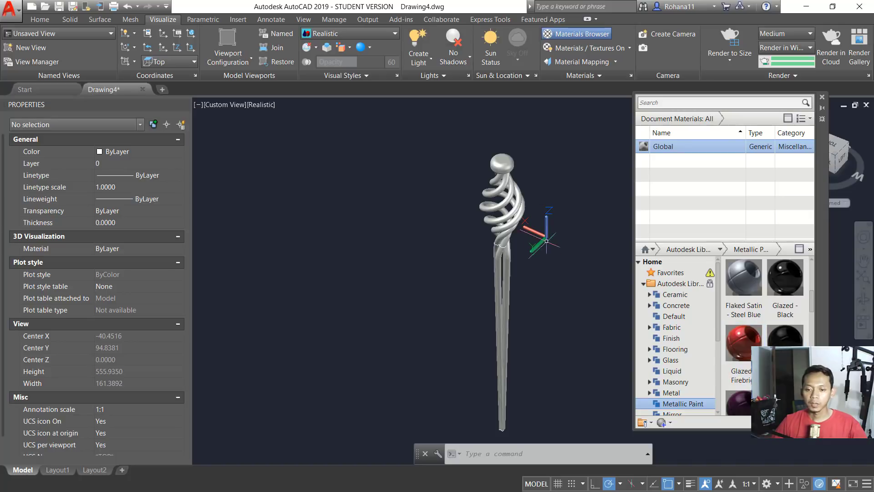
click(556, 133)
click(454, 289)
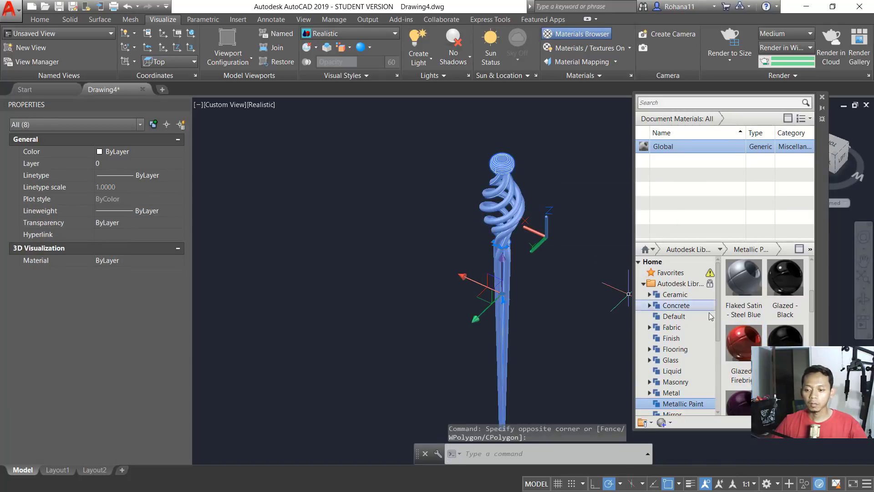
click(743, 337)
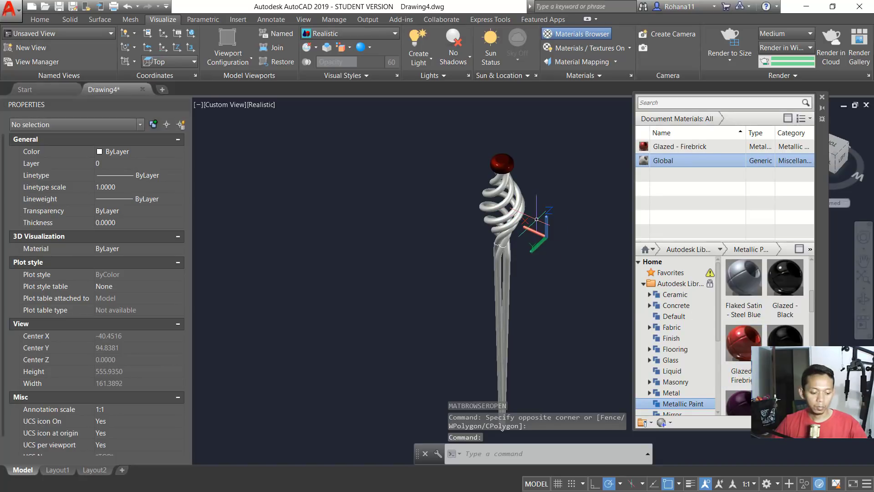
text(EX)
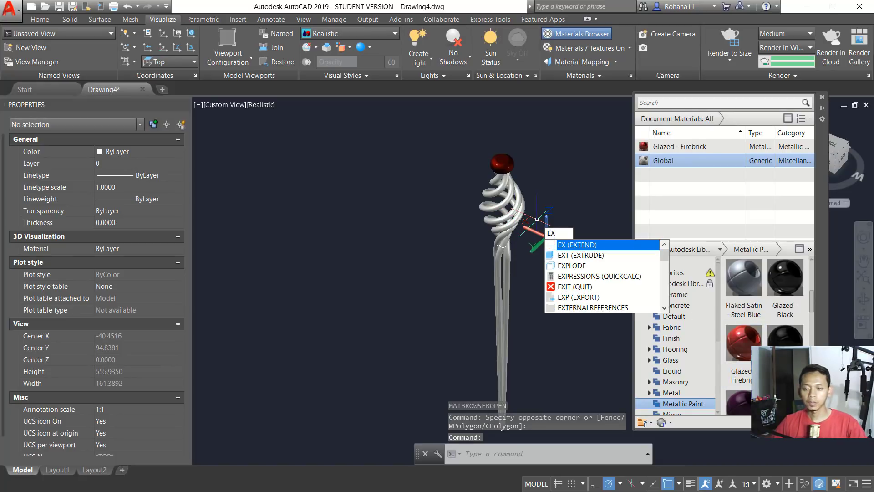
text(P)
Dismiss the accidental Export dialog and explode the spiral into separate pieces
key(Return)
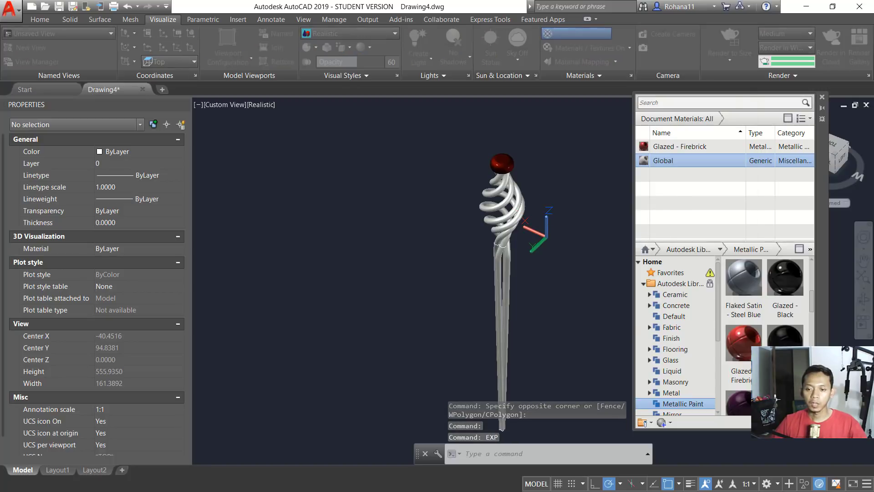
click(719, 362)
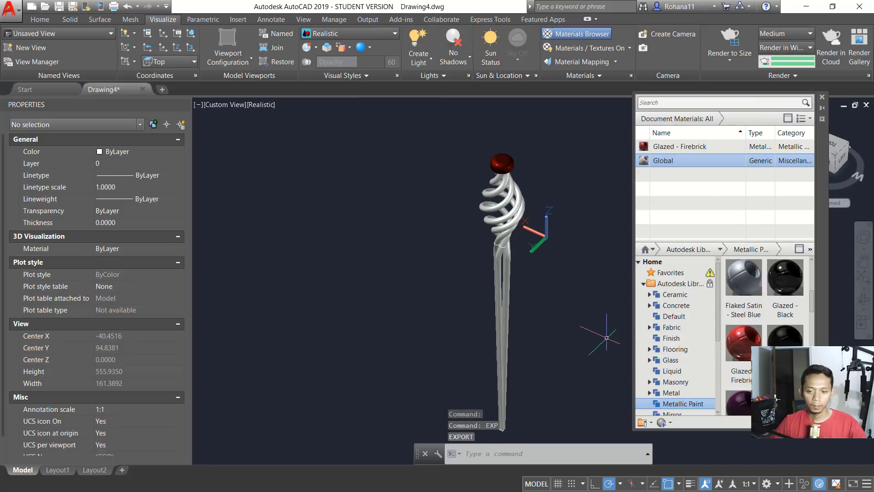
text(X)
key(Return)
click(514, 218)
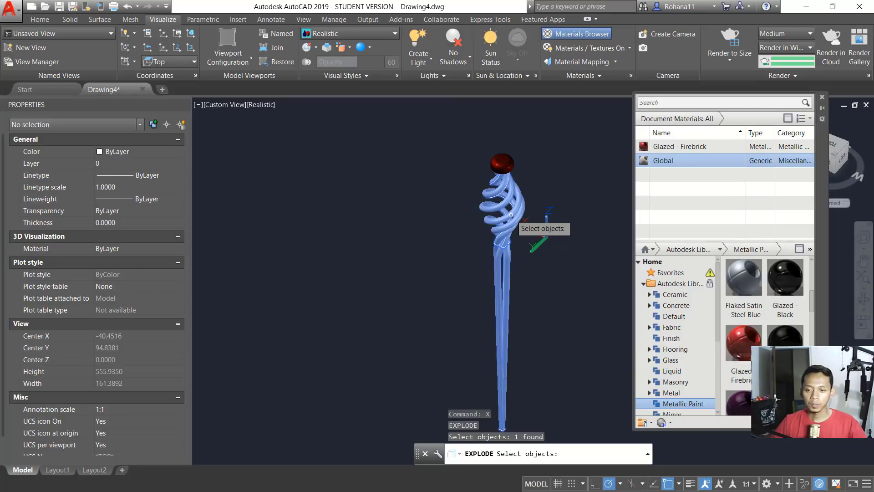
key(Return)
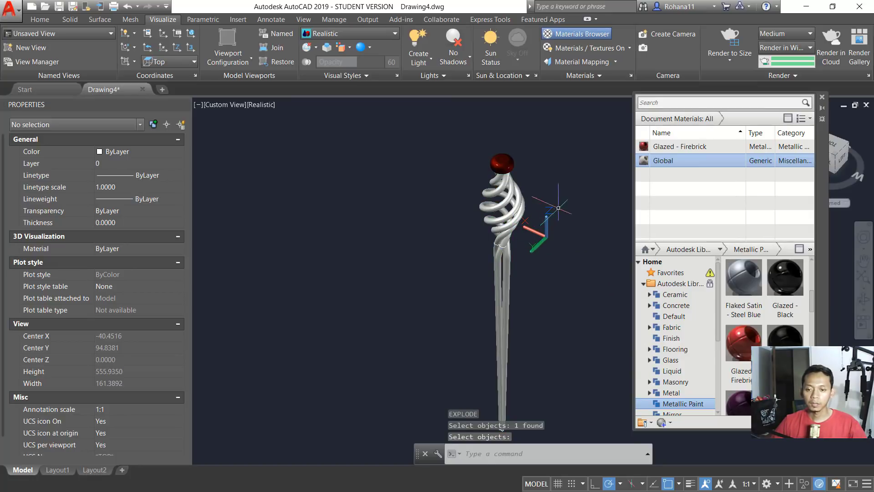
Assign Glazed - Firebrick to all the exploded spiral pieces
click(592, 213)
click(485, 430)
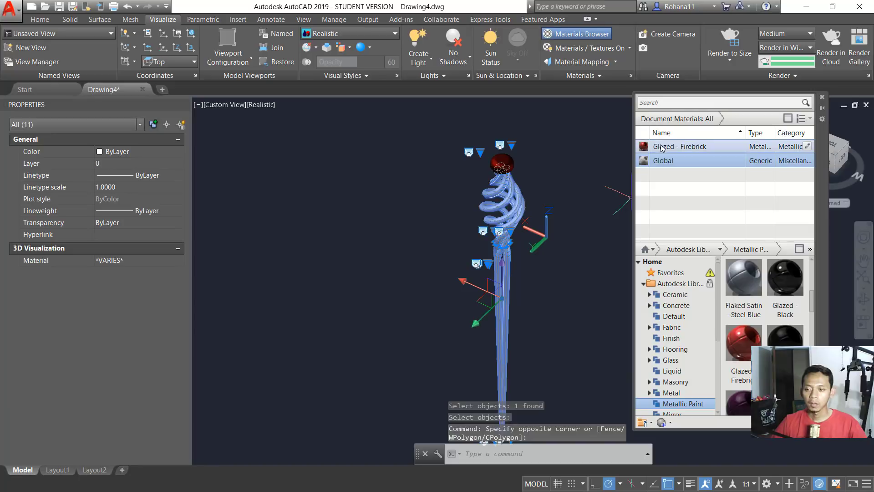
right_click(662, 149)
click(688, 159)
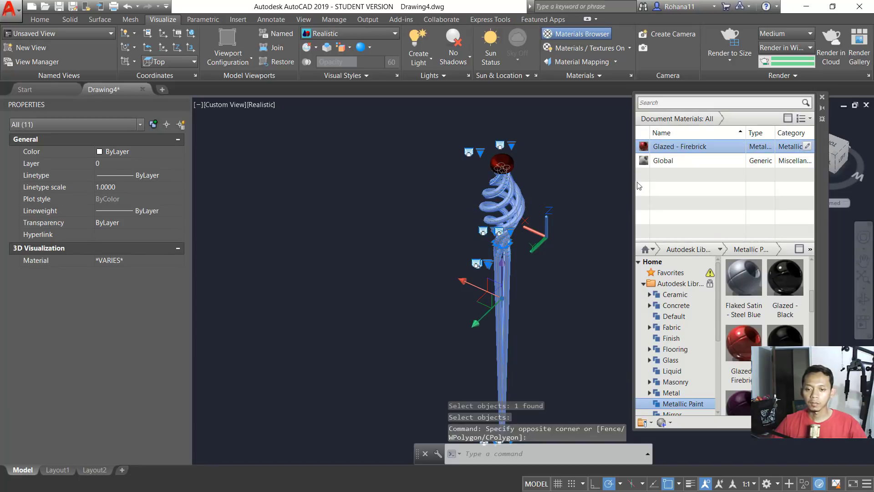
key(Escape)
click(636, 162)
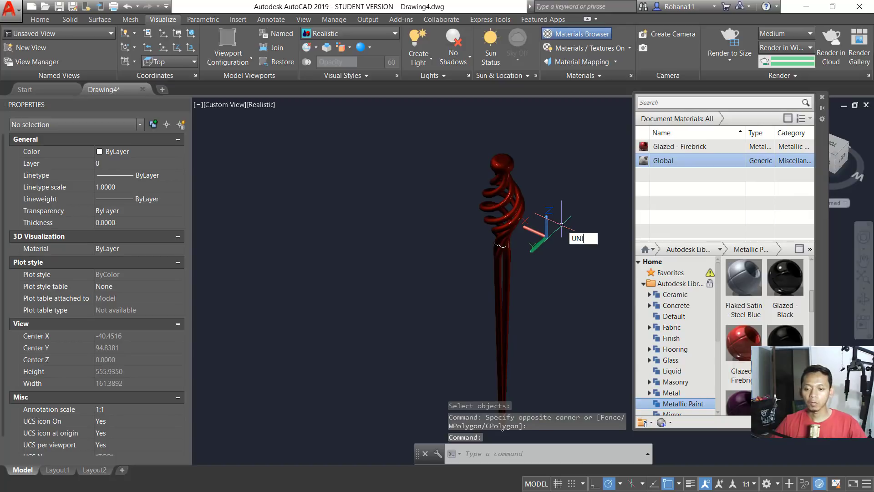
Union the 15 finial pieces into one solid and check the result
text(UNI)
key(Return)
click(568, 141)
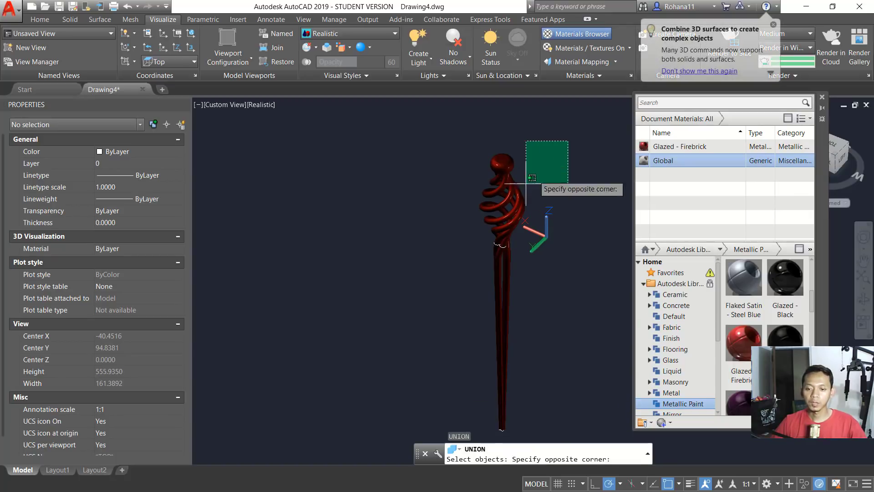
click(463, 297)
key(Return)
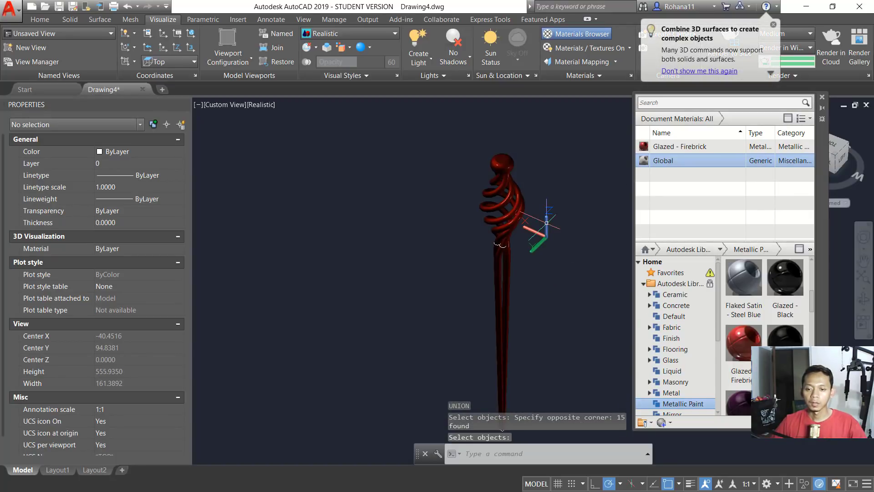
click(516, 215)
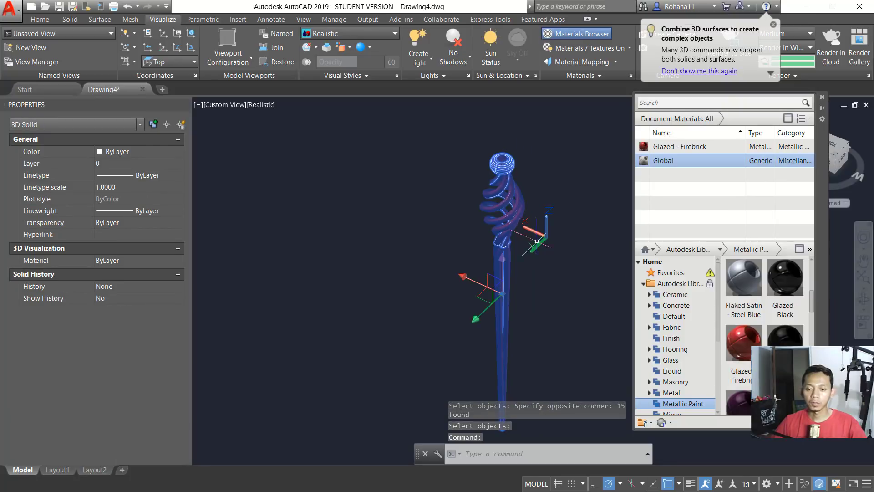
key(Escape)
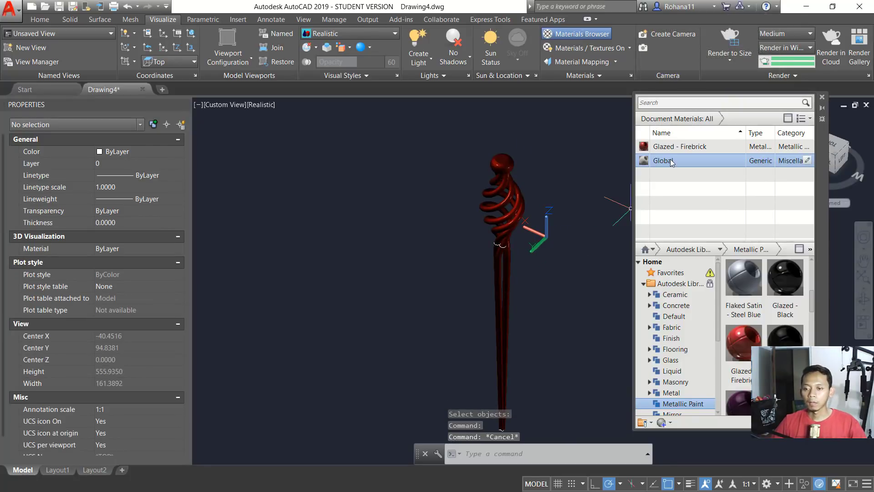
Give Glazed - Firebrick a red-hue, high-luminance tint (RGB 255 229 229) and close the Materials Editor and Browser
double_click(663, 146)
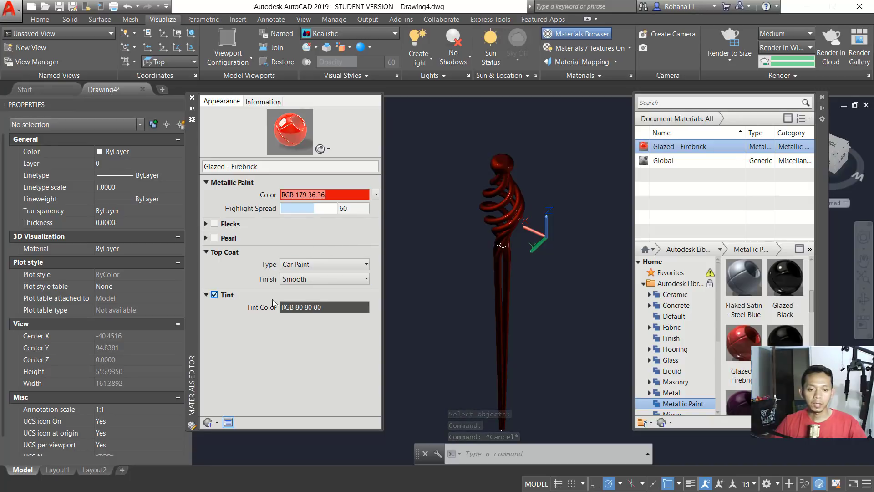
click(302, 307)
click(193, 180)
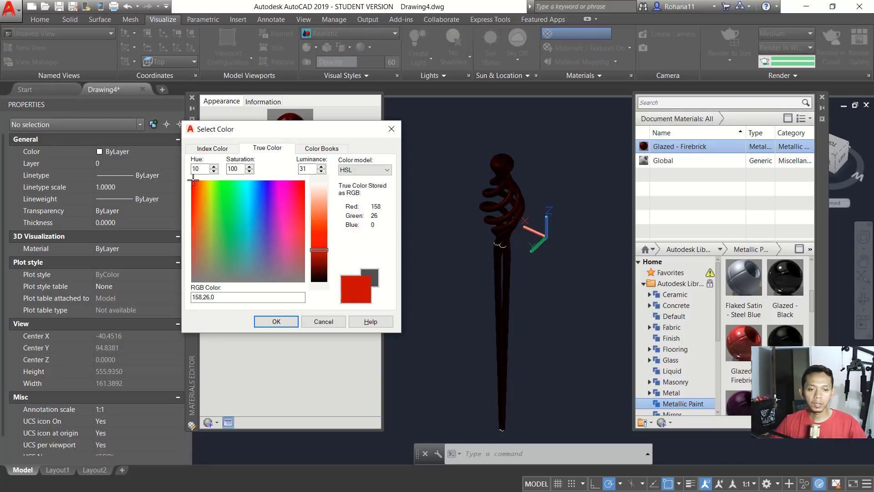
click(302, 182)
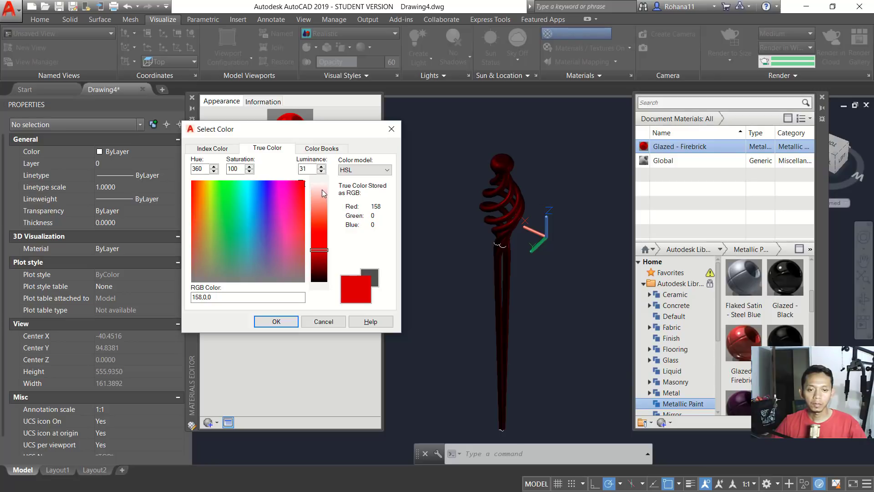
click(321, 191)
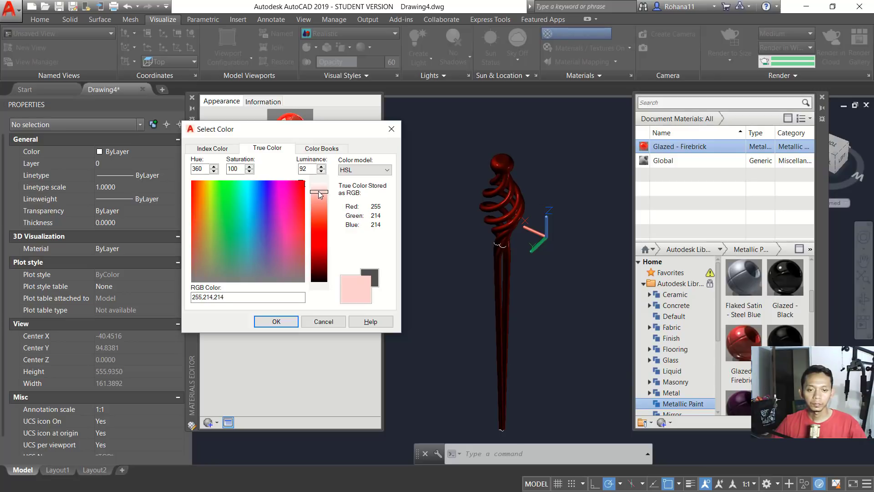
click(276, 321)
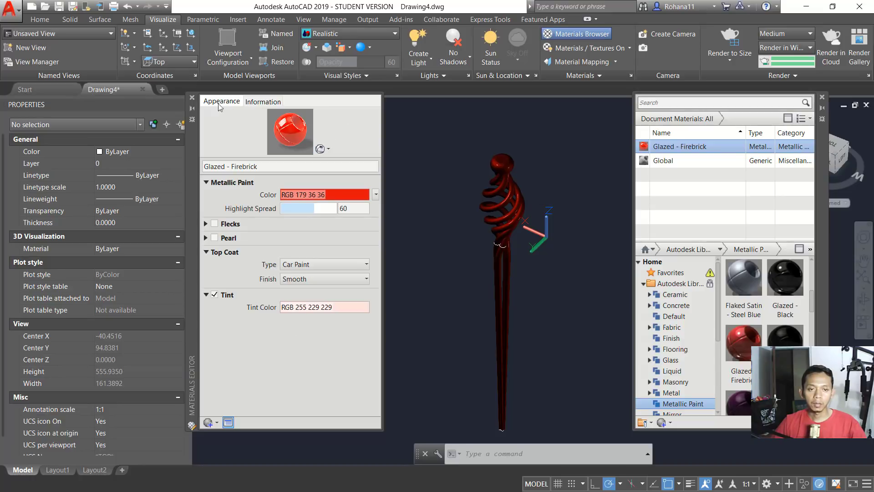
click(192, 98)
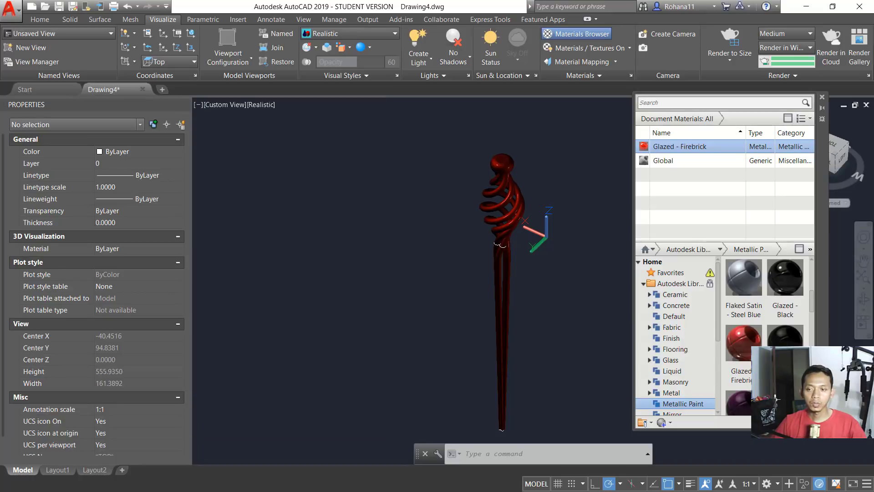
click(822, 98)
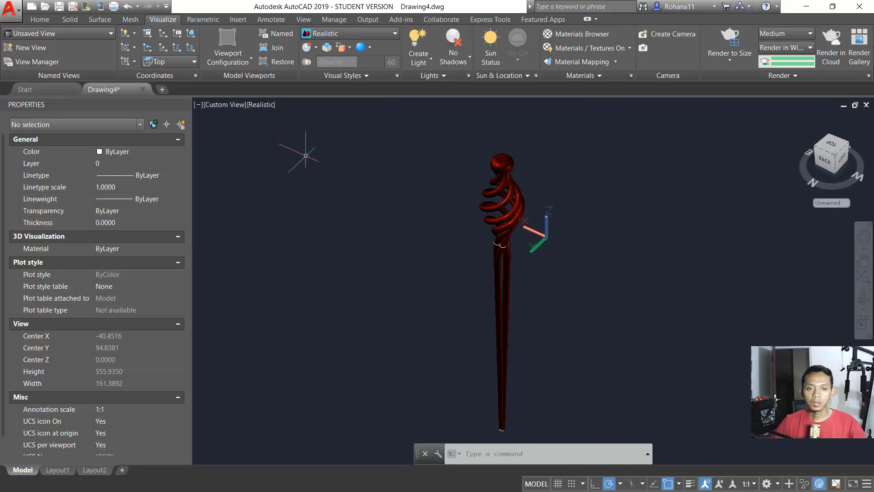
Switch the viewport to 2D Wireframe style and Top view
click(266, 104)
click(292, 131)
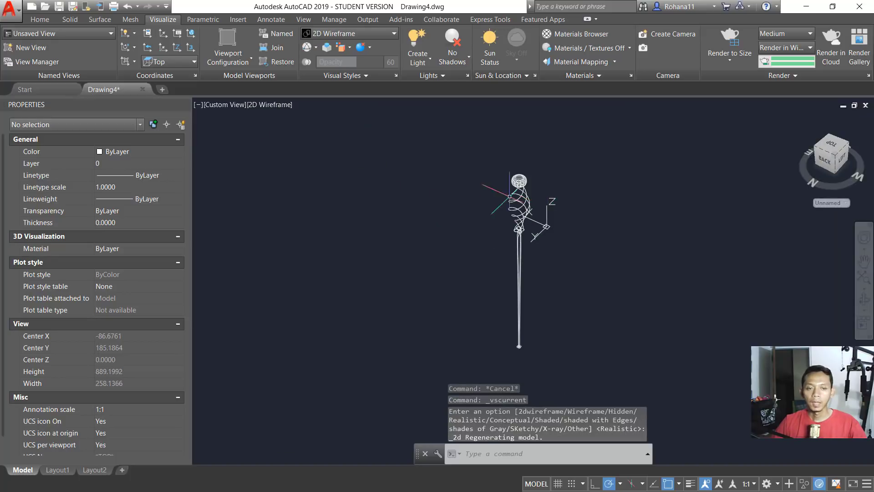
click(231, 104)
click(242, 129)
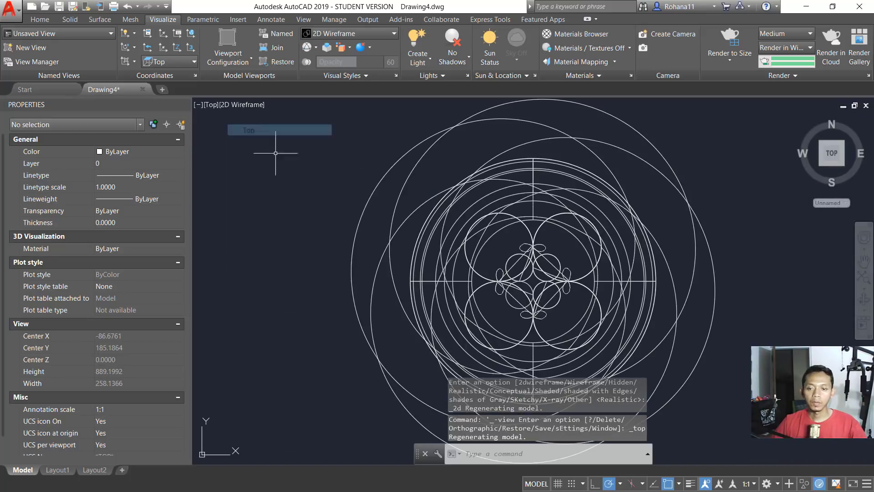
scroll(560, 228, down, 4)
scroll(649, 221, down, 2)
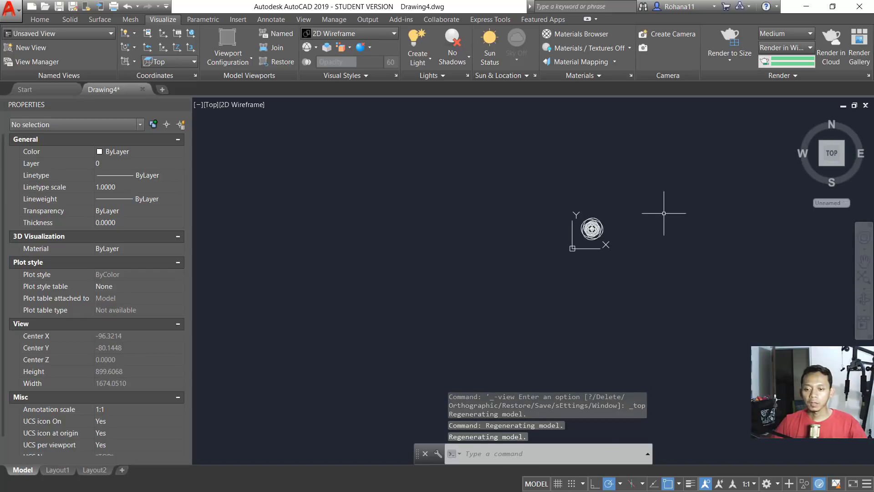
middle_drag(667, 211, 601, 230)
Create a rectangular planar surface around the finial with PLANESURF
text(PLAN)
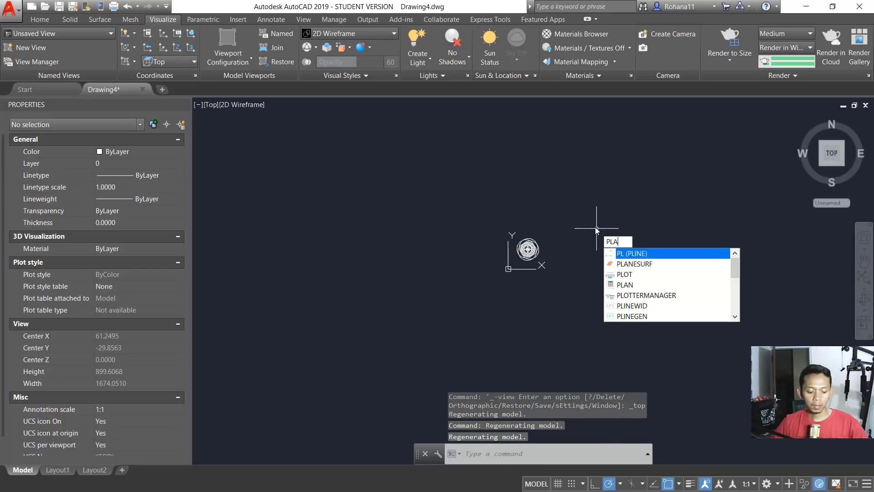
click(622, 263)
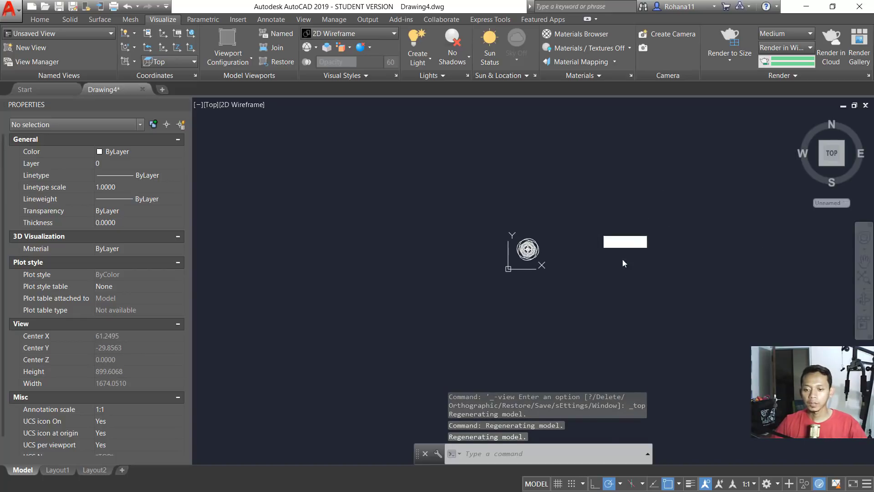
scroll(452, 162, down, 5)
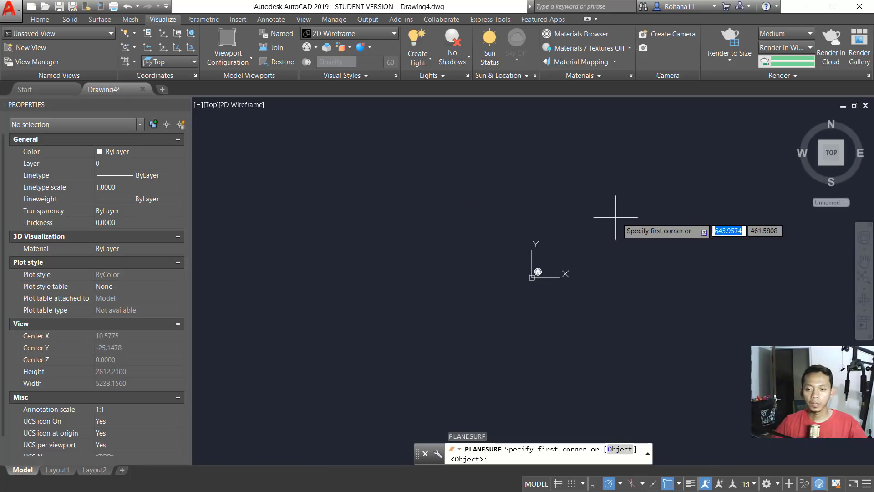
click(577, 230)
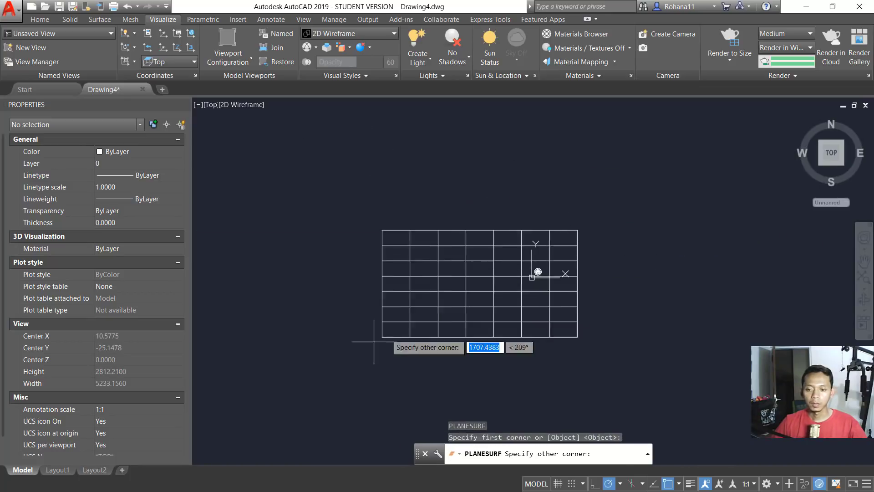
click(346, 385)
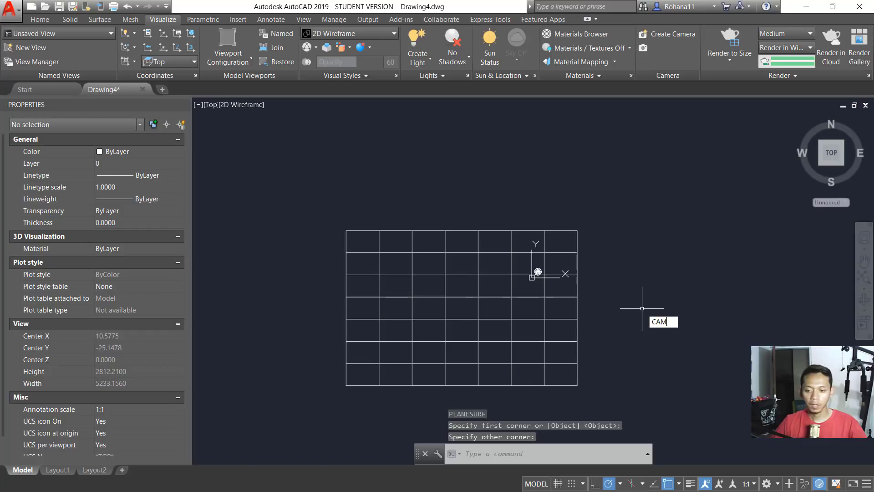
Place a camera on the lower part of the plane aimed at the finial
text(CAM)
key(Return)
click(491, 329)
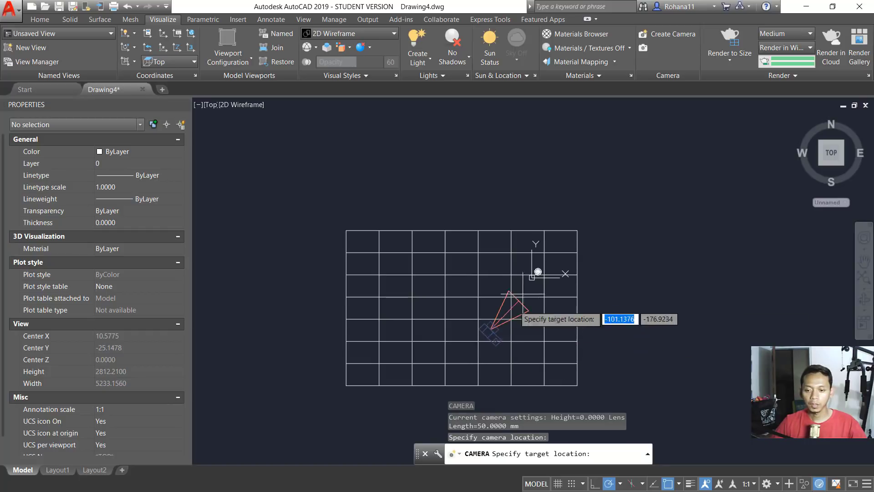
click(550, 255)
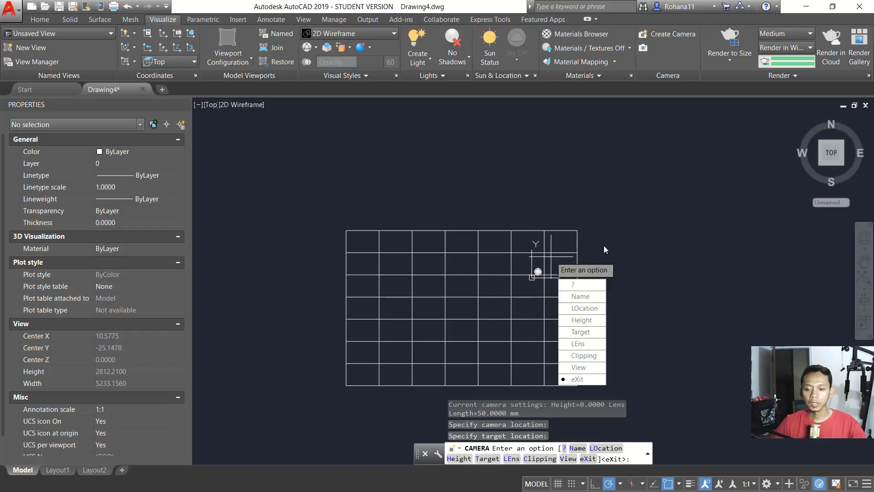
key(Return)
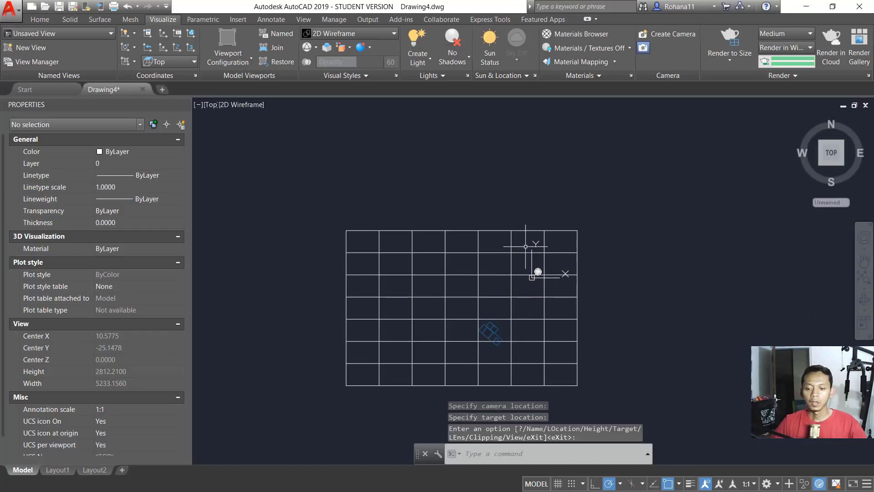
click(211, 104)
In Left view, move the finial straight up so its base rests on the planar surface
click(227, 151)
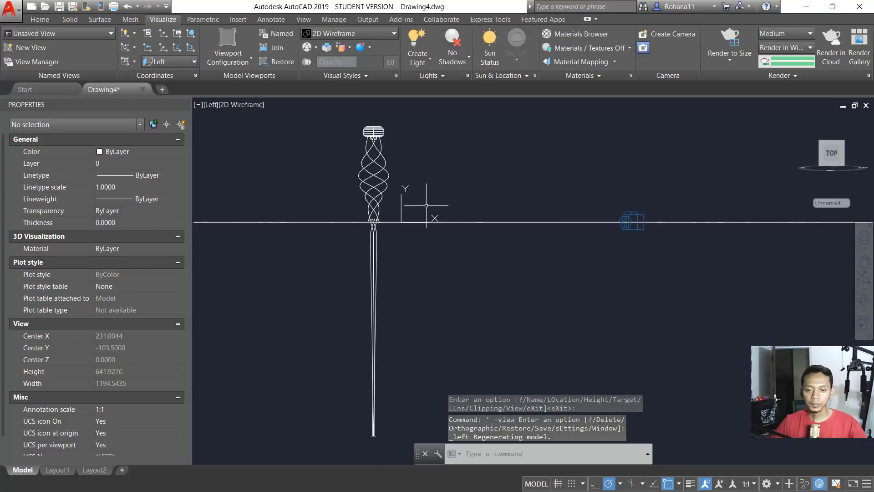
text(M)
key(Return)
click(434, 285)
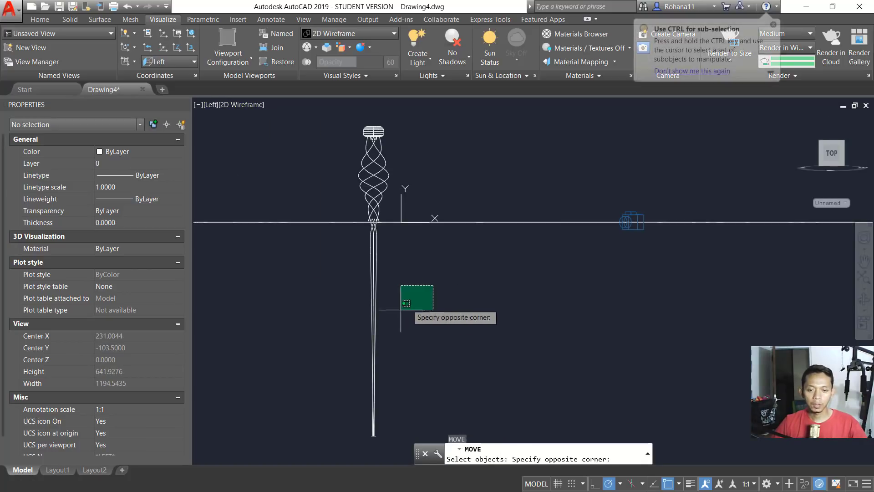
click(354, 339)
key(Return)
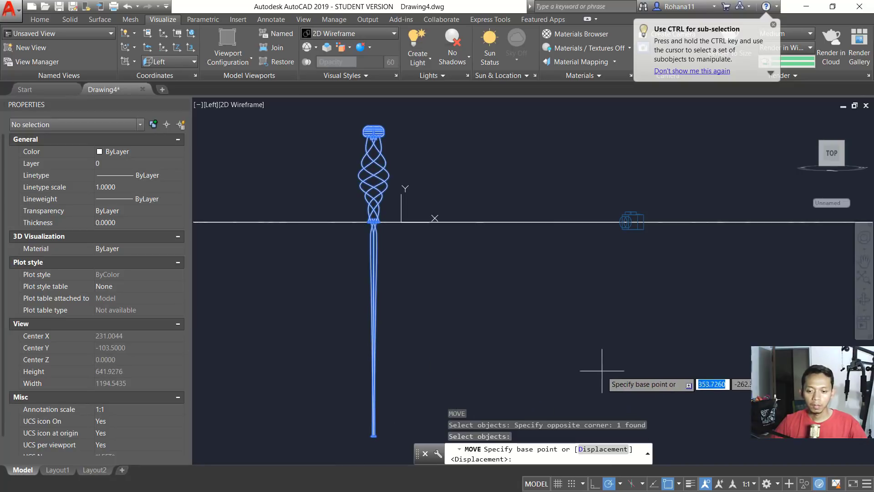
click(439, 355)
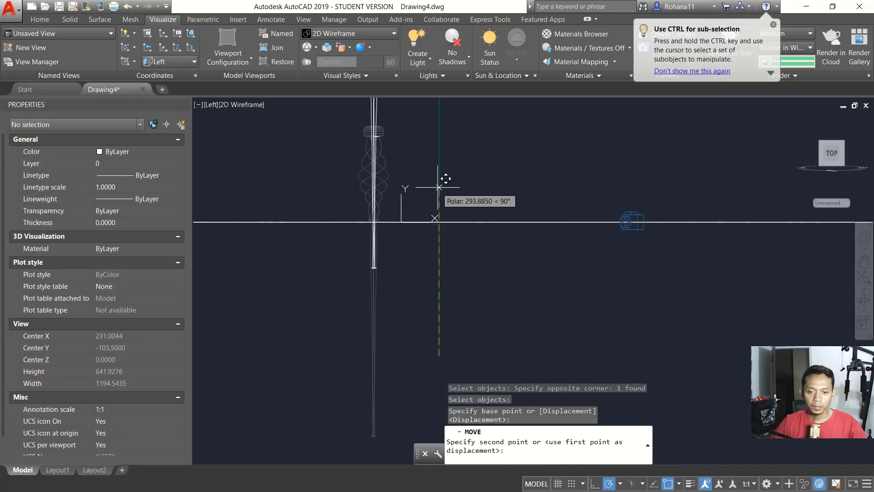
click(437, 141)
scroll(465, 238, down, 4)
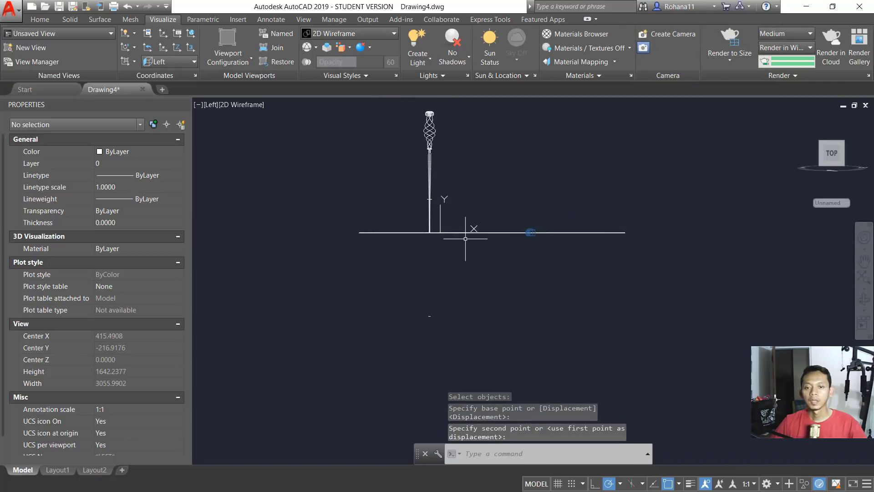
click(212, 108)
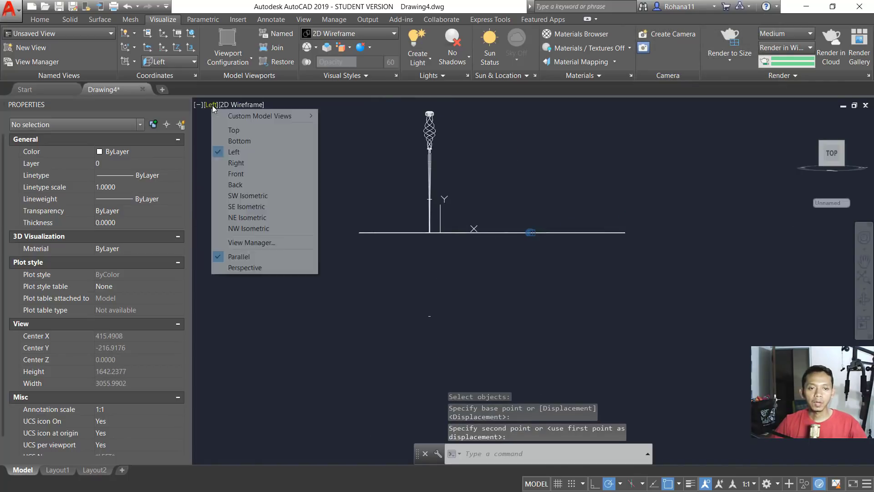
Restore the saved Camera1 view and orbit out to see the whole scene
mouse_move(242, 115)
click(345, 115)
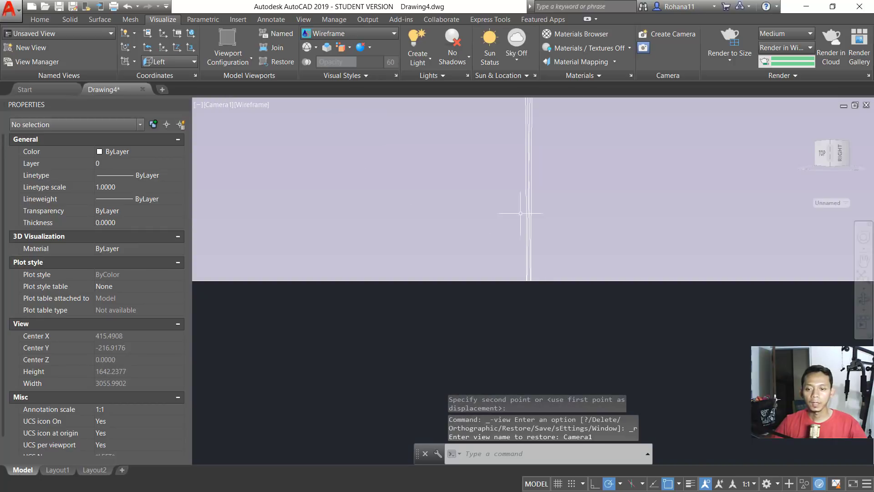
scroll(520, 213, down, 3)
shift+middle_drag(520, 213, 467, 240)
key(Escape)
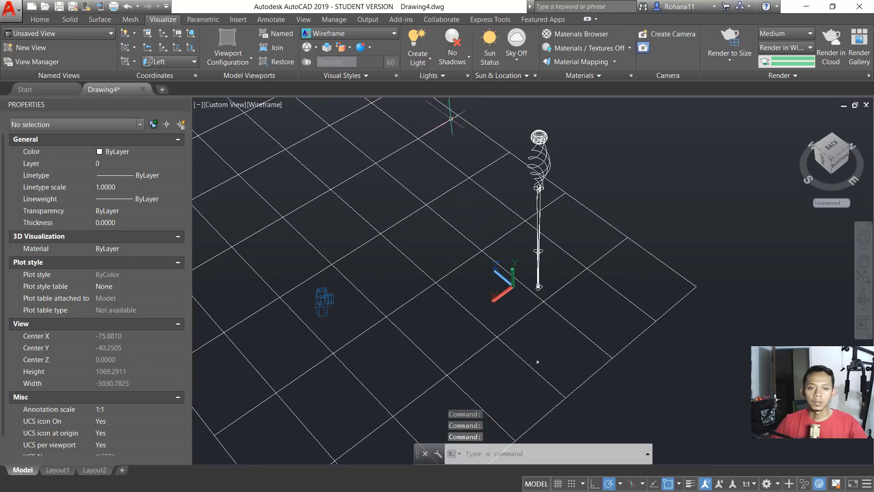
Switch the viewport to the Realistic visual style with full shadows
click(262, 108)
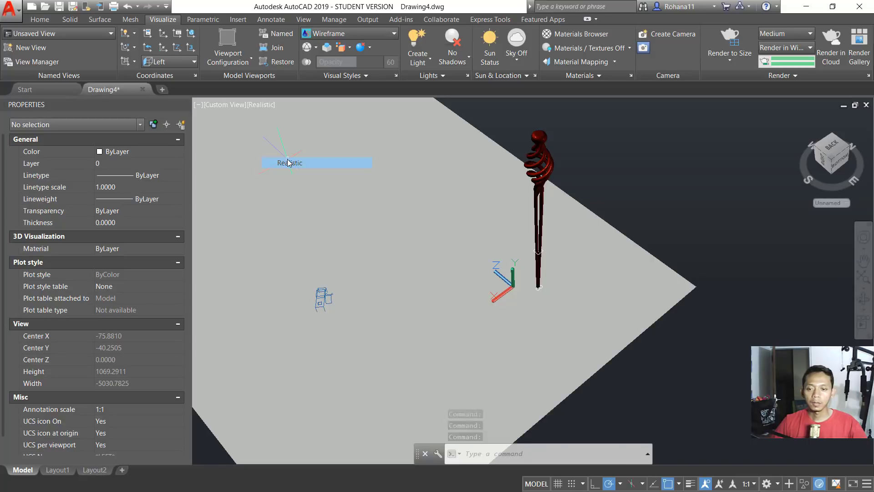
click(290, 163)
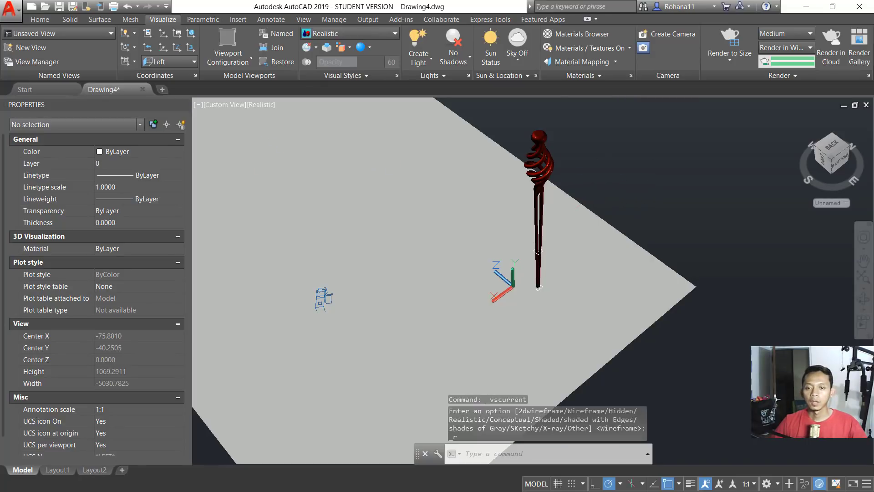
shift+middle_drag(591, 182, 574, 218)
scroll(574, 219, up, 2)
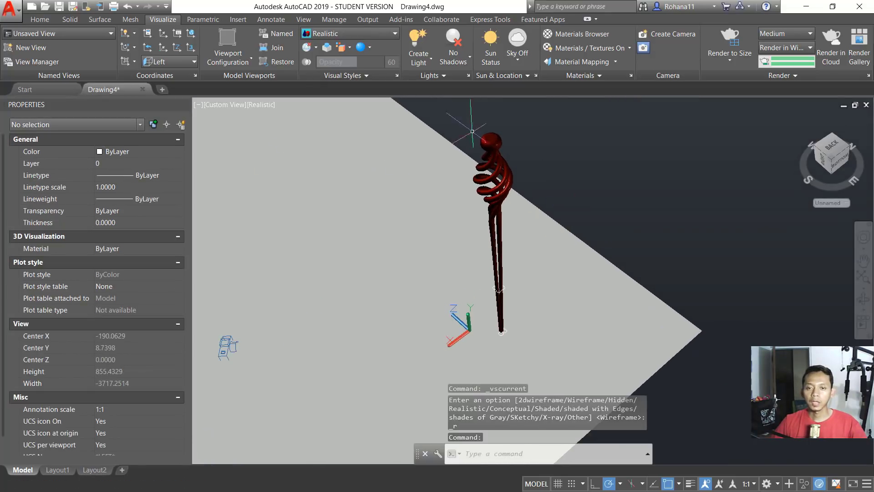
click(454, 59)
click(470, 121)
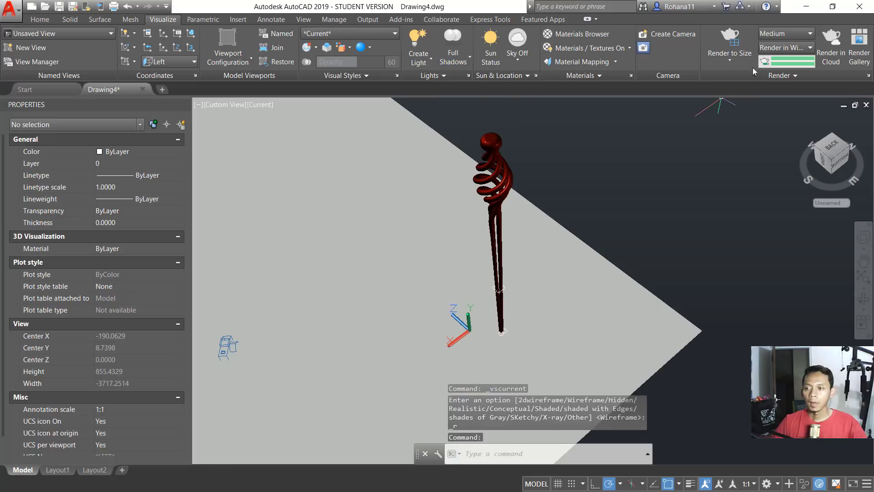
Set the render quality preset to High and expand the additional render settings
click(769, 34)
click(772, 68)
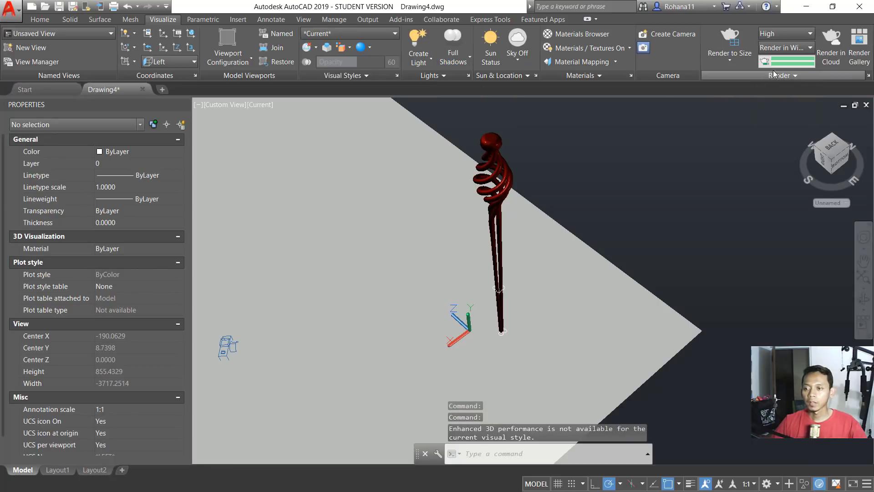
click(766, 74)
Switch the render environment on with a custom solid white (255,255,255) background
click(740, 91)
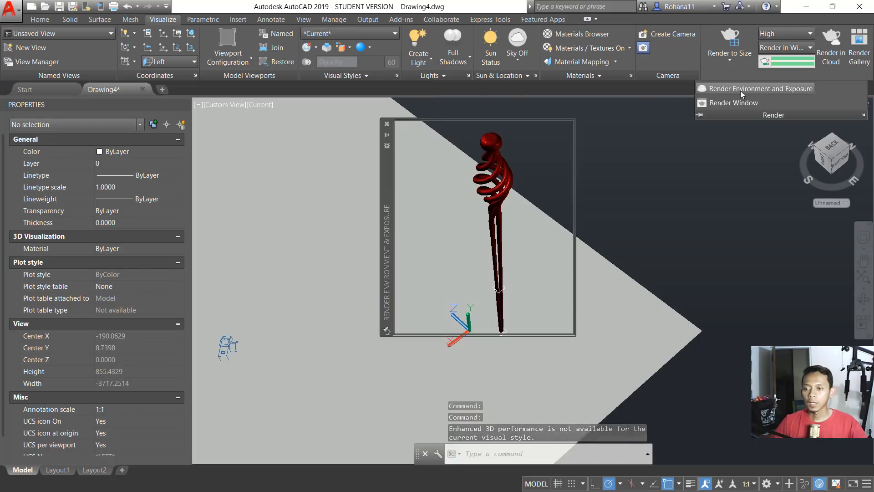
click(490, 146)
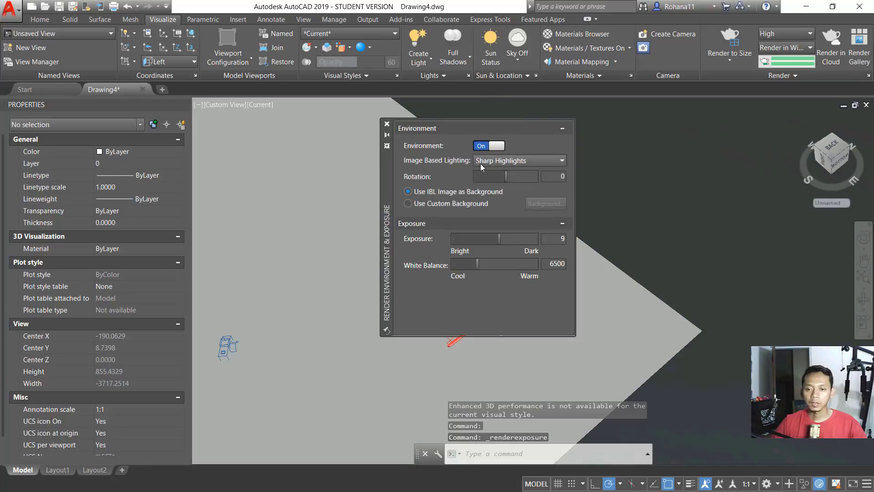
click(436, 205)
click(551, 204)
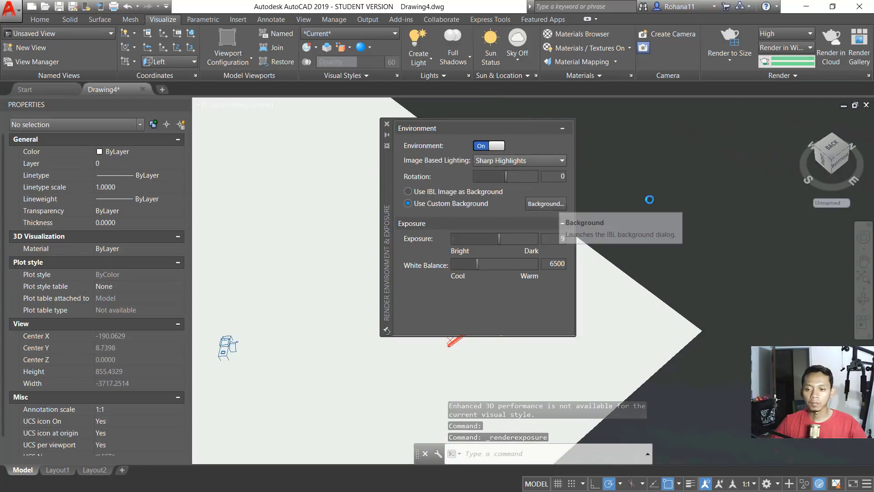
click(428, 164)
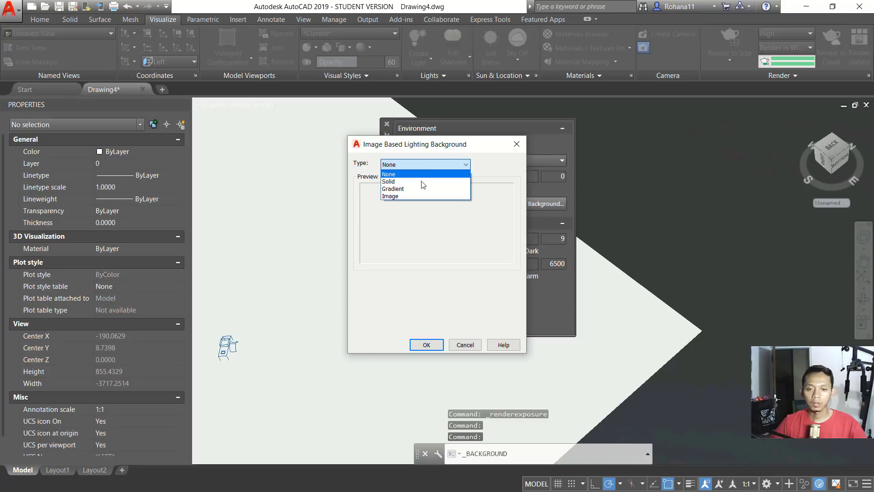
click(428, 181)
click(415, 314)
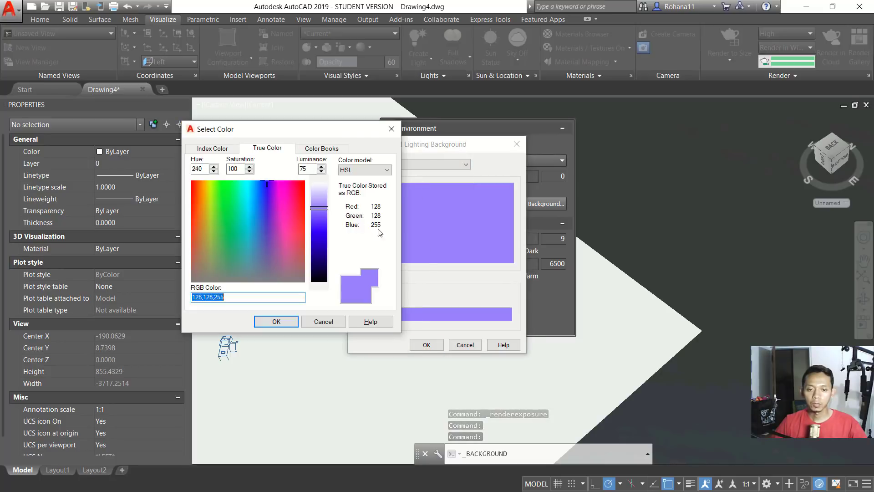
click(320, 186)
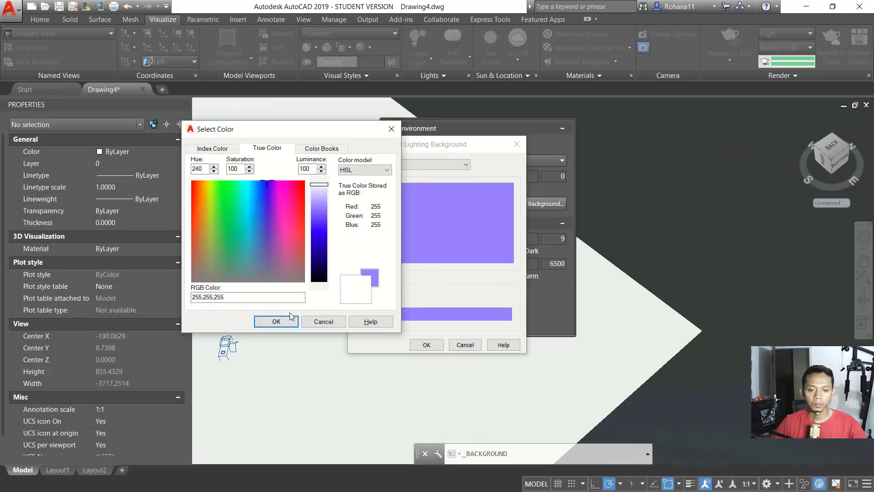
click(276, 321)
click(425, 345)
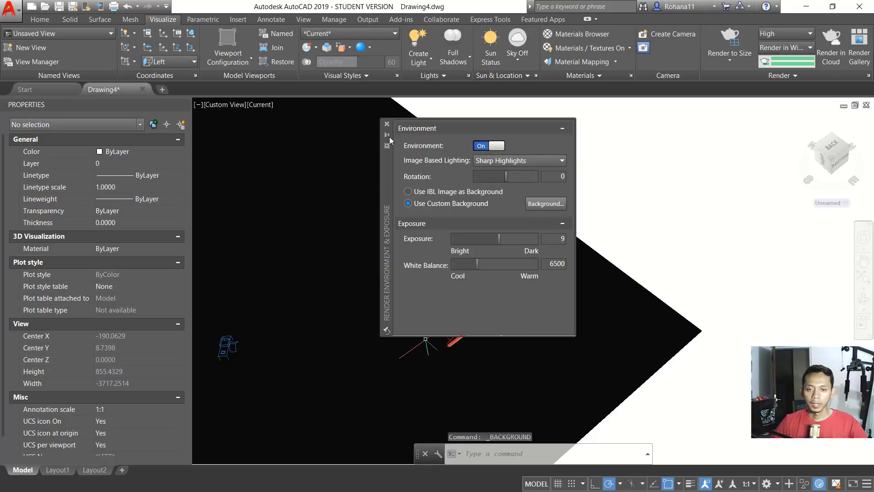
click(386, 126)
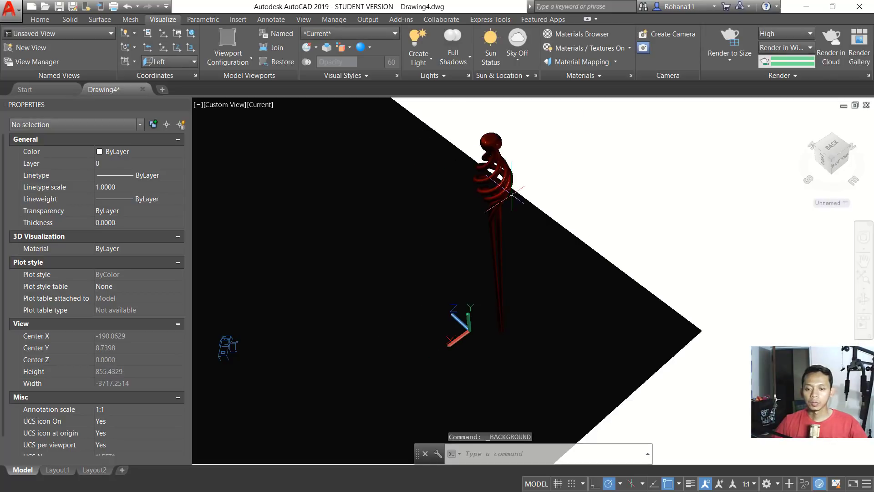
Orbit the finial to a new angle and switch to the Shades of Gray style
scroll(511, 194, down, 1)
shift+middle_drag(469, 244, 499, 252)
scroll(498, 211, up, 3)
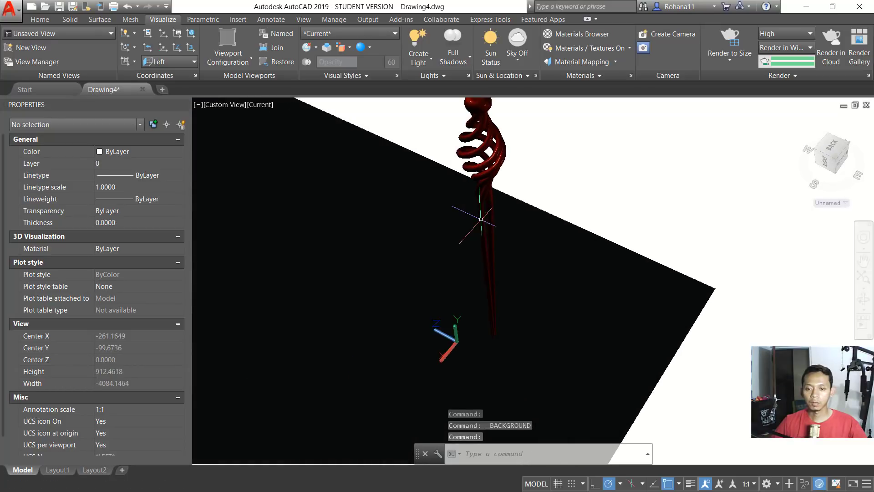
shift+middle_drag(498, 212, 519, 197)
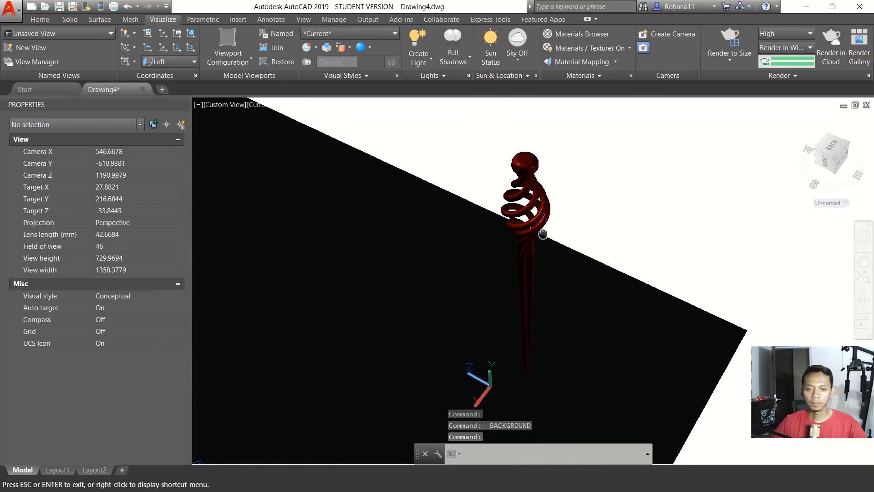
click(264, 105)
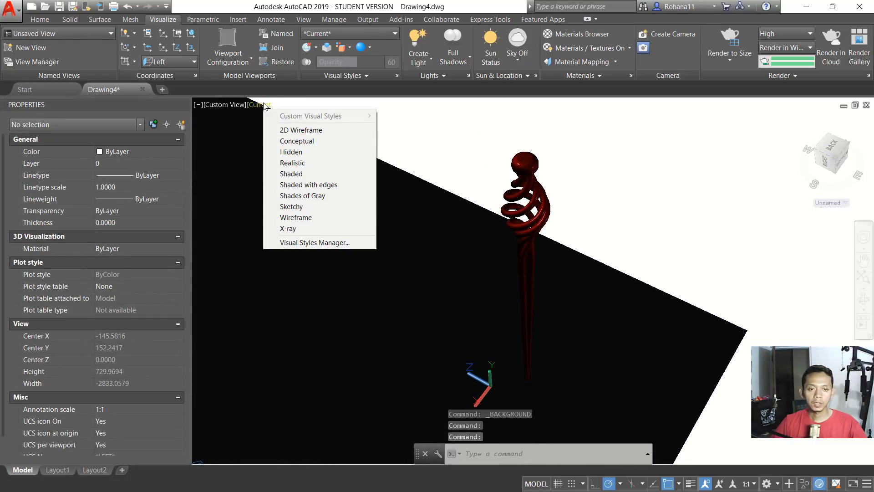
click(296, 196)
Orbit and zoom to frame the gray-shaded finial
scroll(541, 239, up, 1)
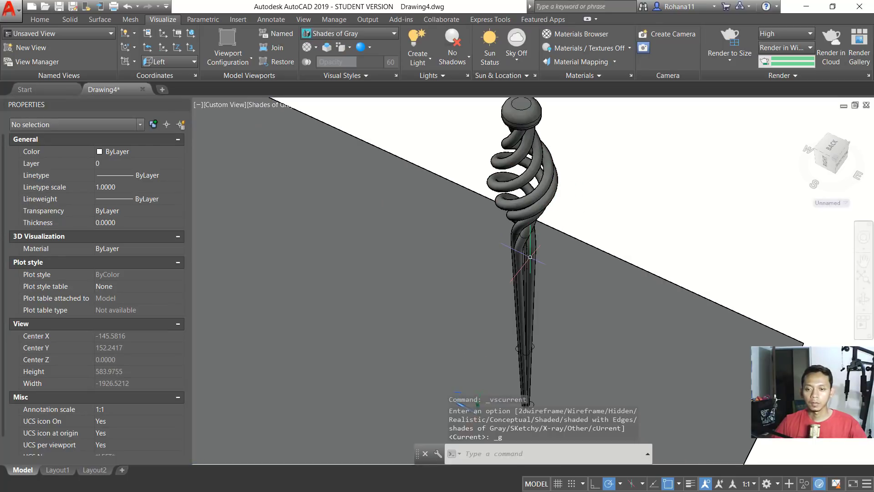
shift+middle_drag(541, 239, 563, 242)
scroll(577, 233, up, 1)
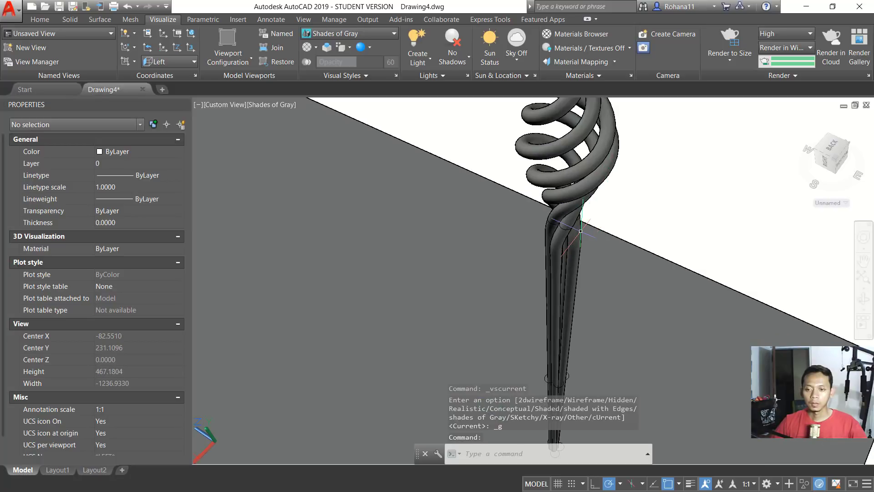
scroll(580, 233, down, 2)
scroll(580, 233, up, 1)
scroll(580, 233, down, 2)
shift+middle_drag(580, 233, 528, 239)
scroll(571, 236, up, 2)
scroll(571, 236, down, 1)
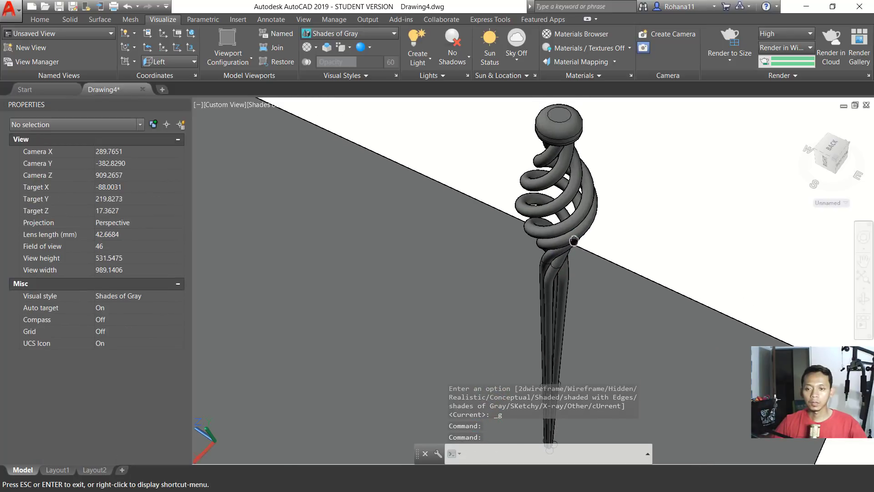
Turn full shadows back on for the gray-shaded finial
key(Escape)
click(469, 57)
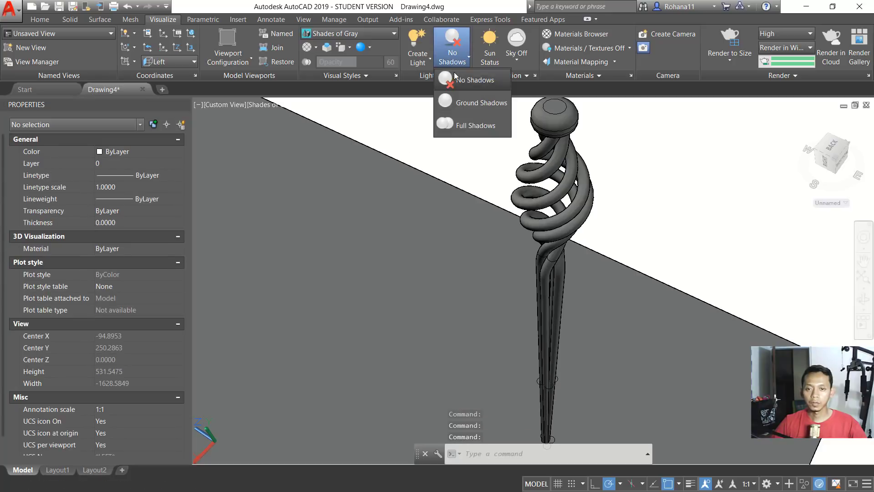
click(462, 128)
Check the Render Environment and Exposure settings, then render the scene to size
click(757, 78)
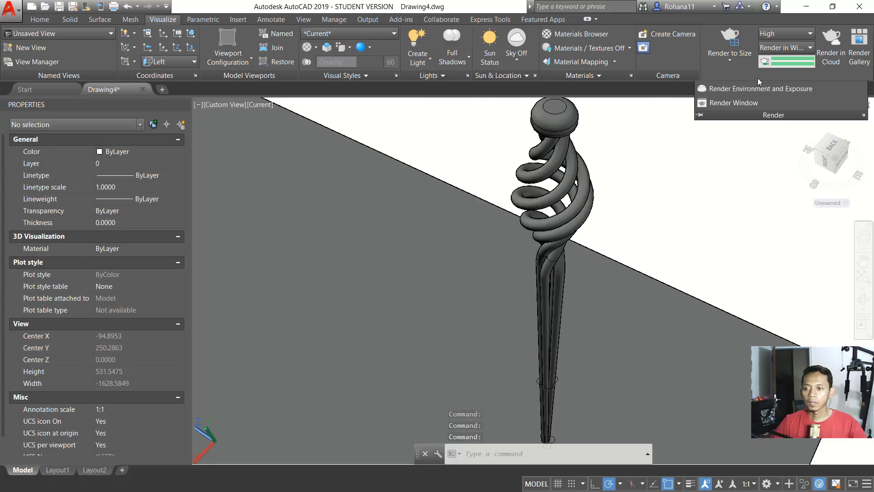
click(731, 89)
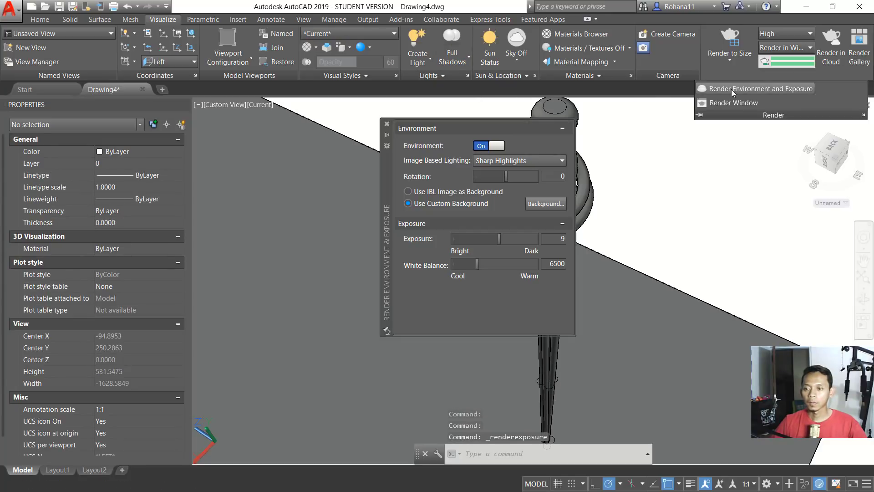
click(387, 125)
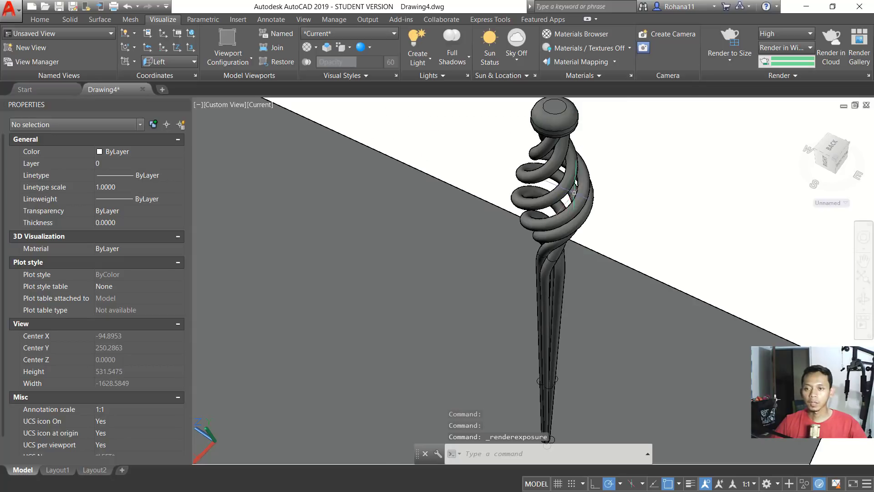
click(728, 63)
click(737, 42)
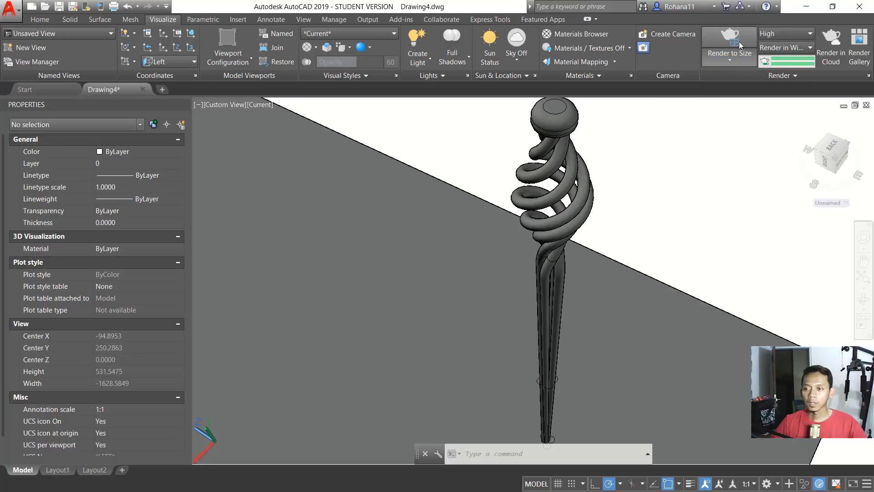